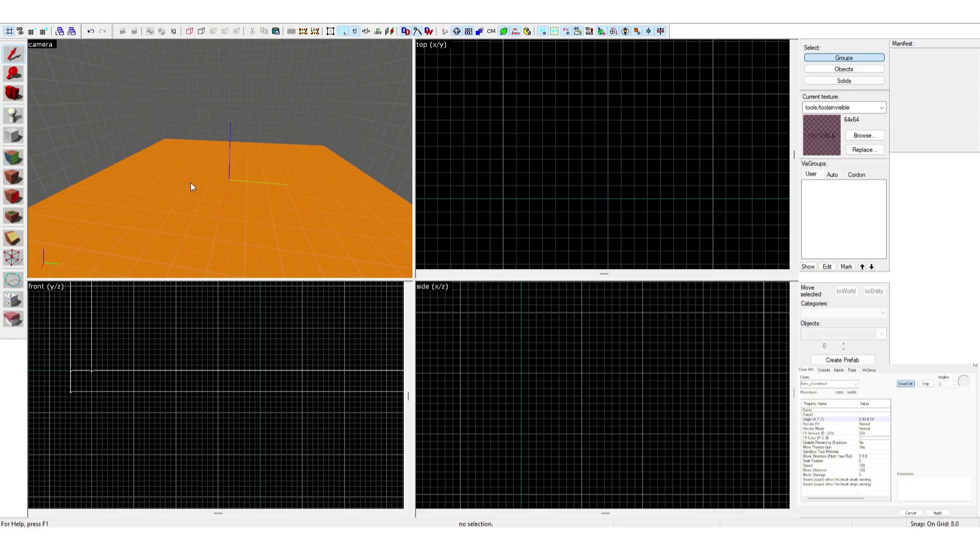
Place an entity on the orange floor and change its class to prop_dynamic
{"action": "key", "text": "z"}
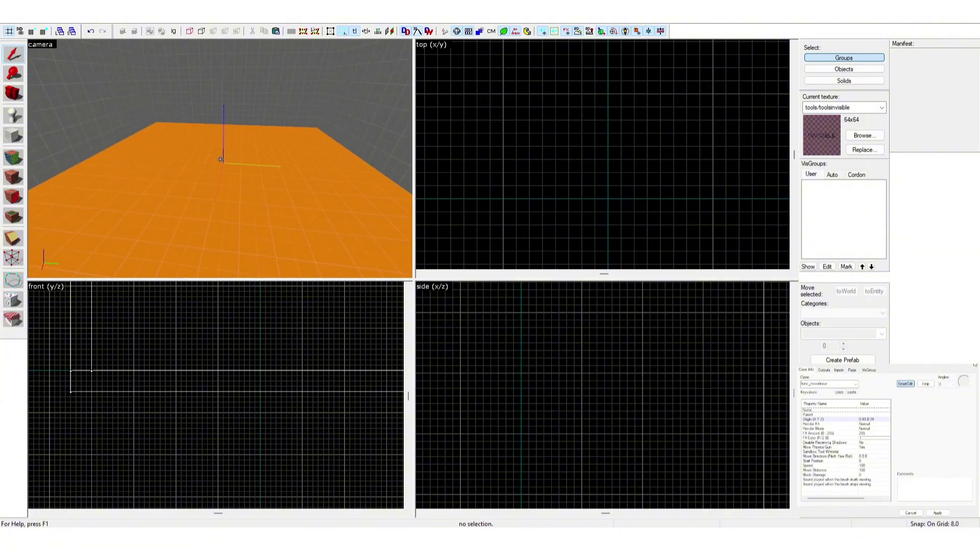
{"action": "key", "text": "z"}
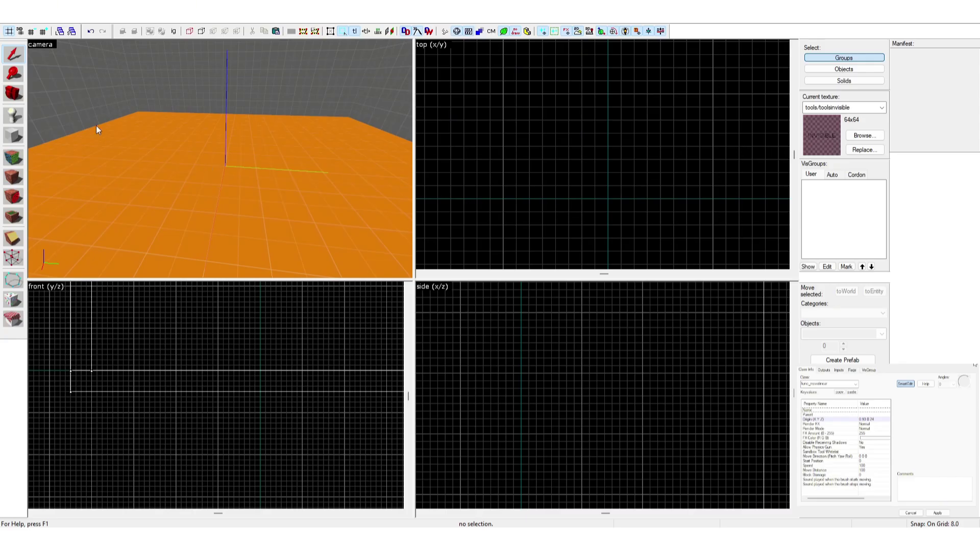
{"action": "left_click", "coordinate": [14, 115]}
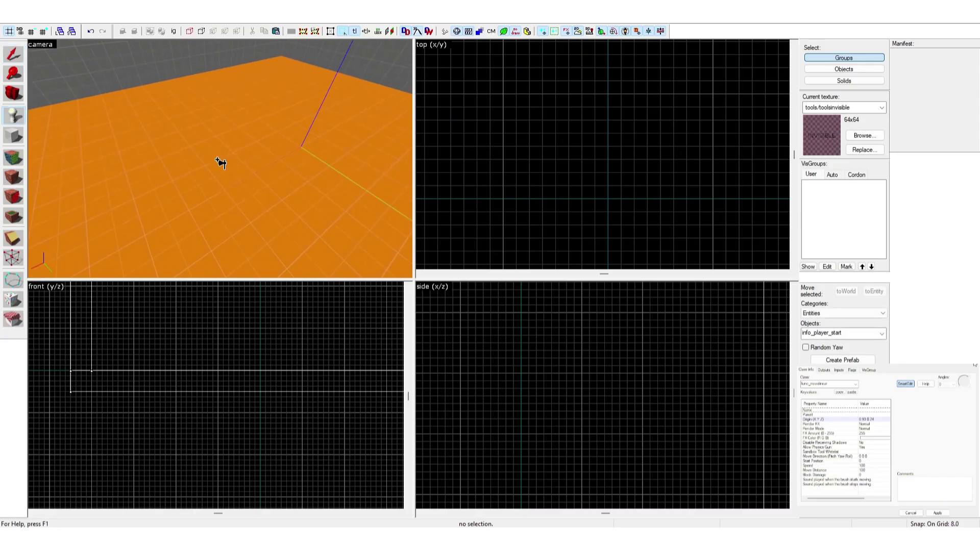
{"action": "left_click", "coordinate": [218, 164]}
{"action": "left_click", "coordinate": [14, 54]}
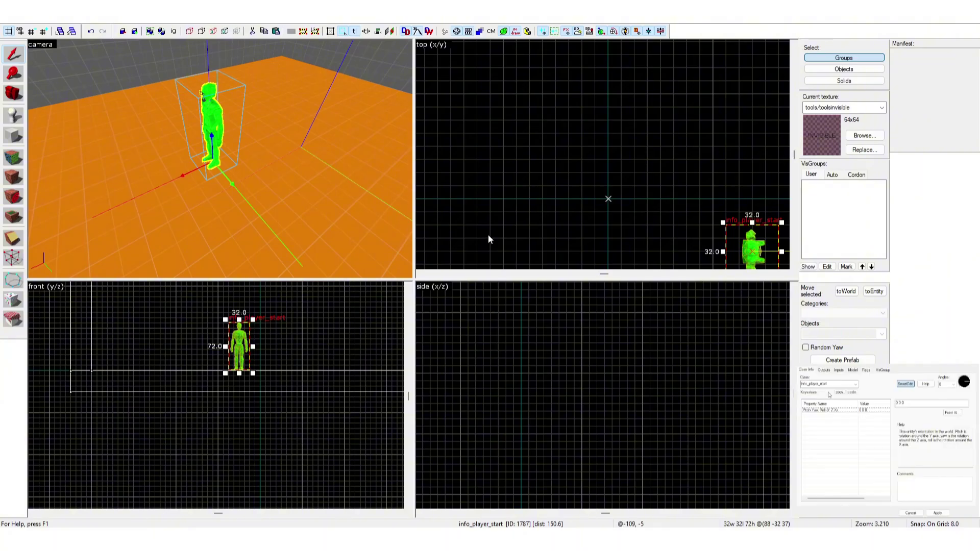
{"action": "type", "text": "prop_dynamic"}
{"action": "key", "text": "Return"}
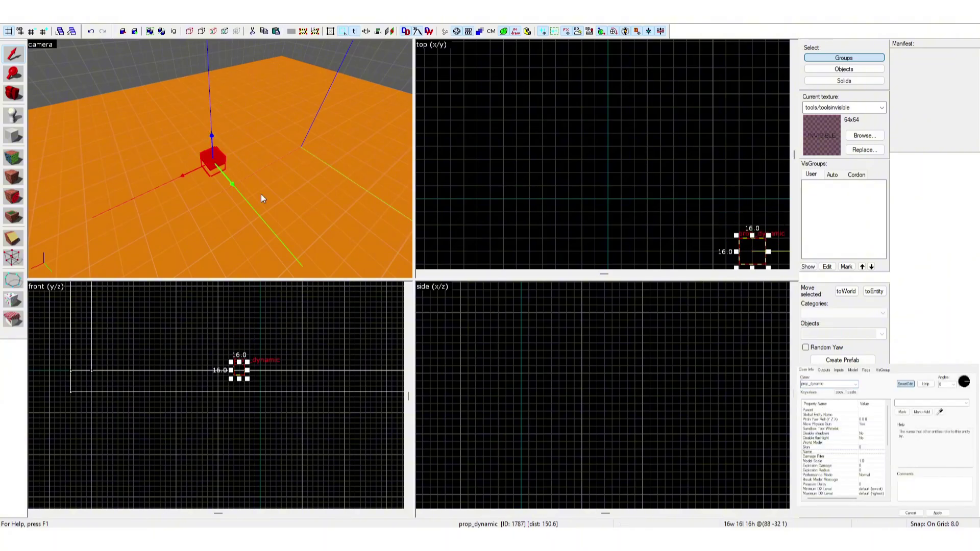
Enlarge the grid spacing to 32 units and snap the prop_dynamic to it
{"action": "key", "text": "bracketright"}
{"action": "key", "text": "bracketright"}
{"action": "key", "text": "ctrl+b"}
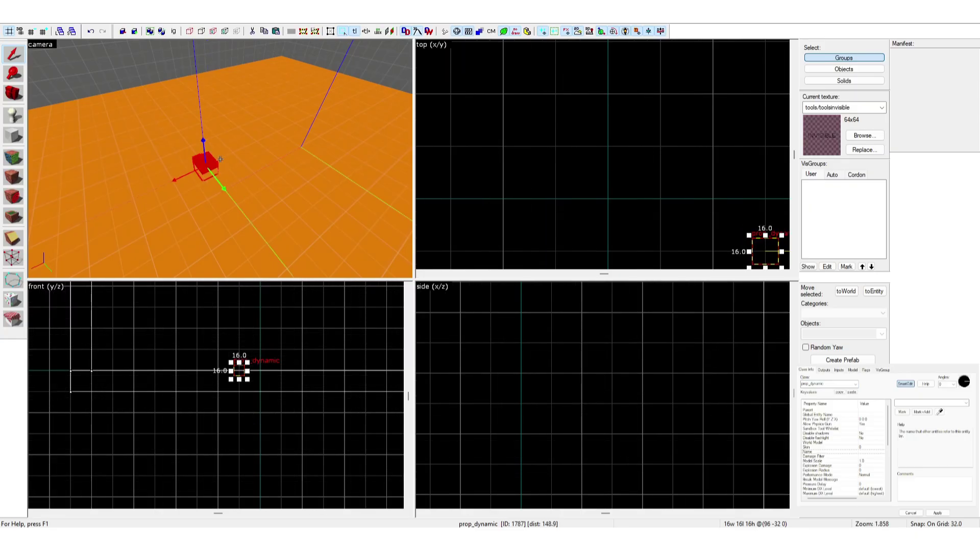
Set the prop_dynamic's World Model to the freight elevator model
{"action": "key", "text": "z"}
{"action": "key", "text": "w"}
{"action": "key", "text": "z"}
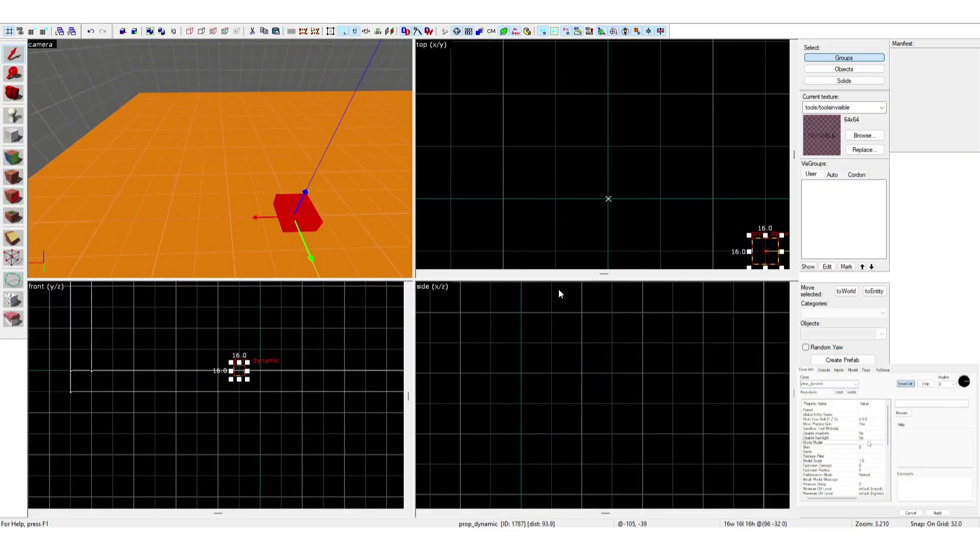
{"action": "scroll", "coordinate": [221, 162], "scroll_direction": "down", "scroll_amount": 3}
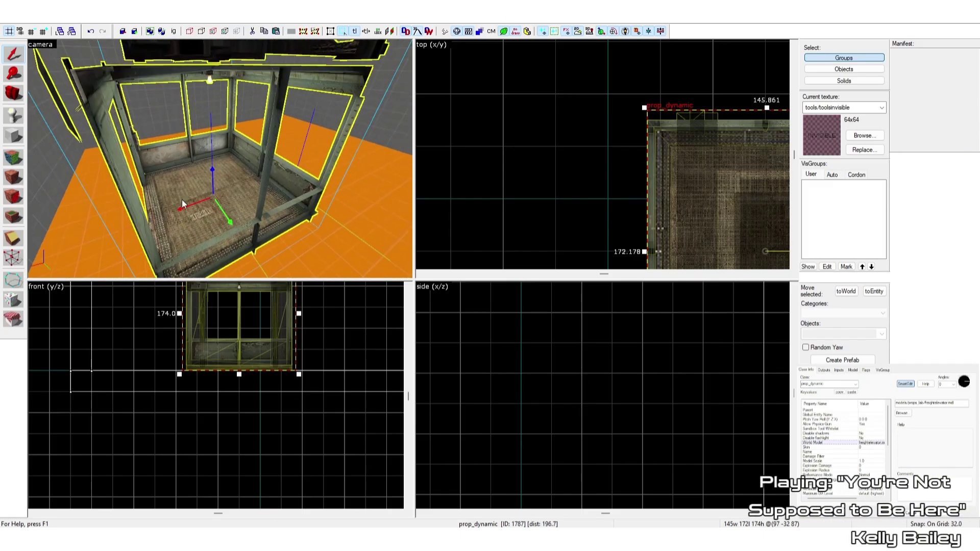
Move the elevator prop in the top view so it is centred on the map origin, and deselect it
{"action": "scroll", "coordinate": [718, 203], "scroll_direction": "down", "scroll_amount": 5}
{"action": "middle_click_drag", "start_coordinate": [712, 206], "coordinate": [633, 171]}
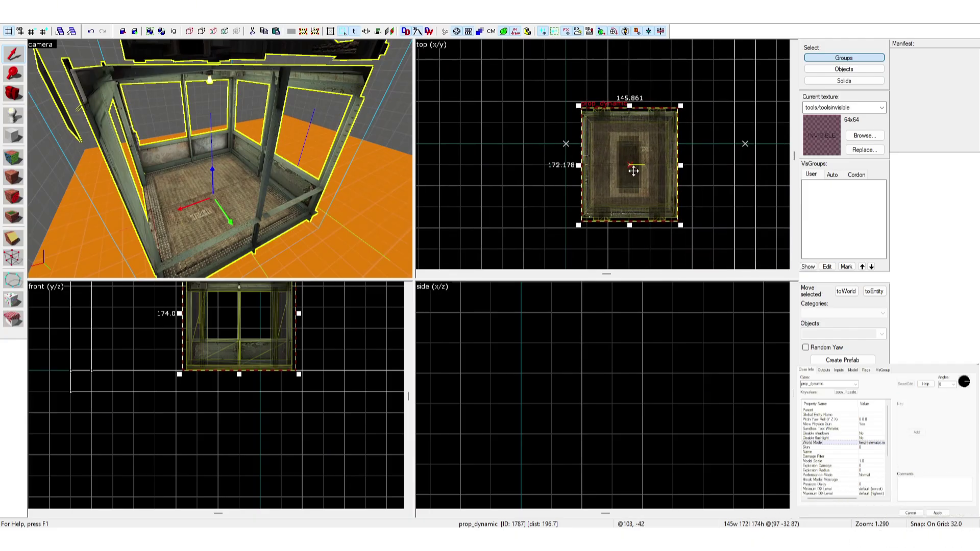
{"action": "left_click_drag", "start_coordinate": [634, 171], "coordinate": [567, 146]}
{"action": "left_click", "coordinate": [544, 229]}
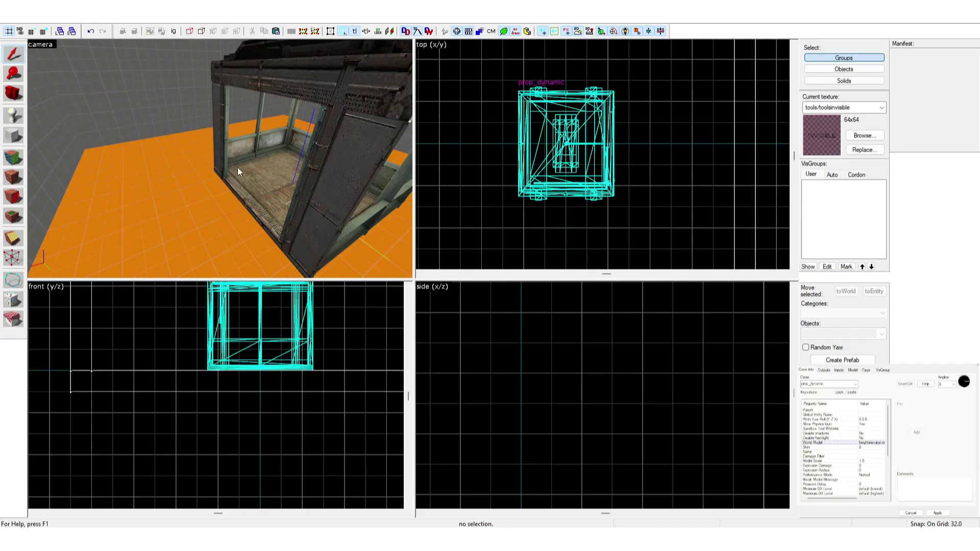
Examine the elevator prop's doorway, interior floor, low walls and window openings from several angles
{"action": "key", "text": "z"}
{"action": "key", "text": "w"}
{"action": "left_click", "coordinate": [220, 158]}
{"action": "key", "text": "s"}
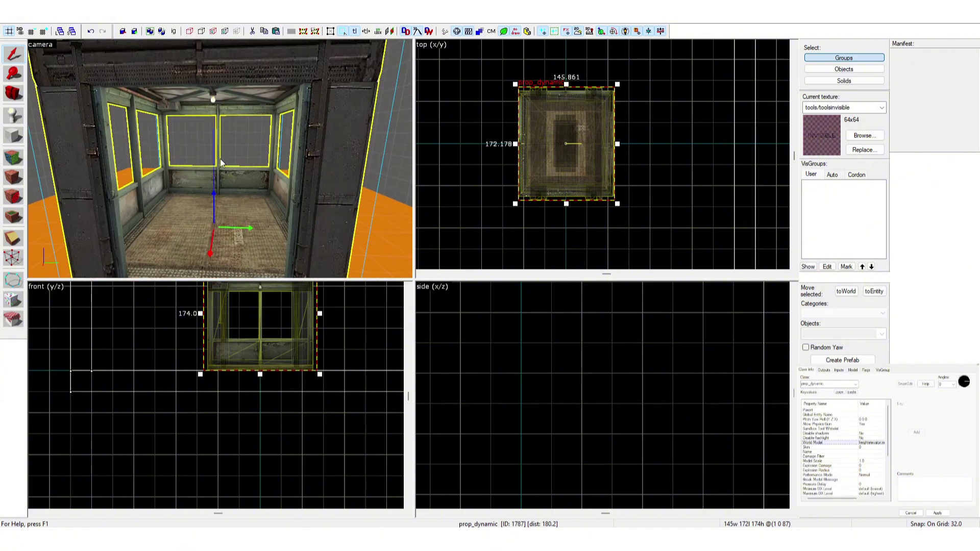
{"action": "key", "text": "z"}
{"action": "key", "text": "d"}
{"action": "key", "text": "a"}
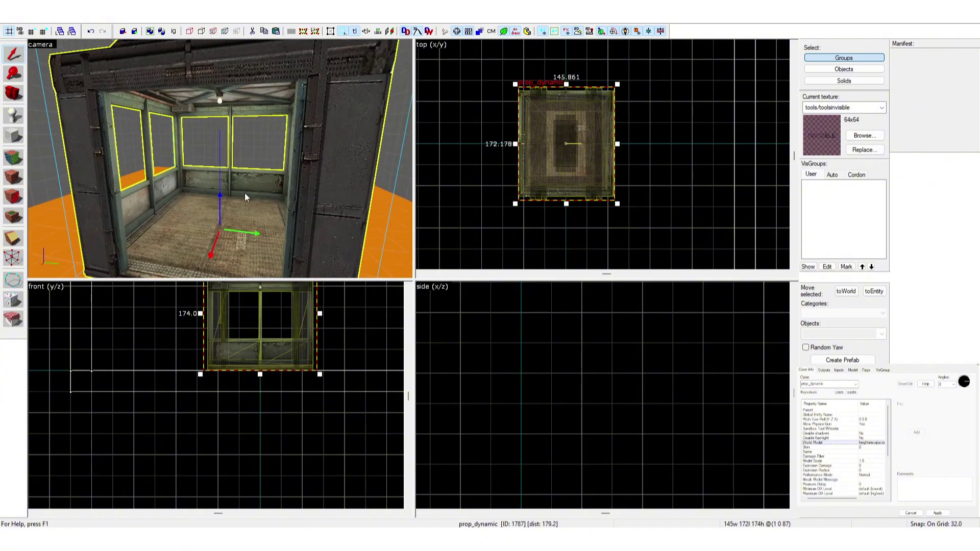
{"action": "key", "text": "d"}
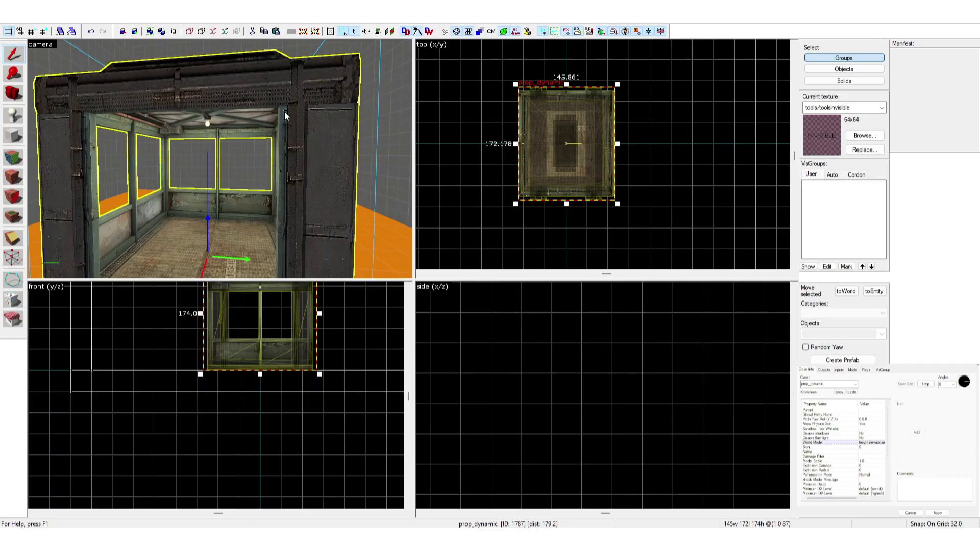
{"action": "key", "text": "z"}
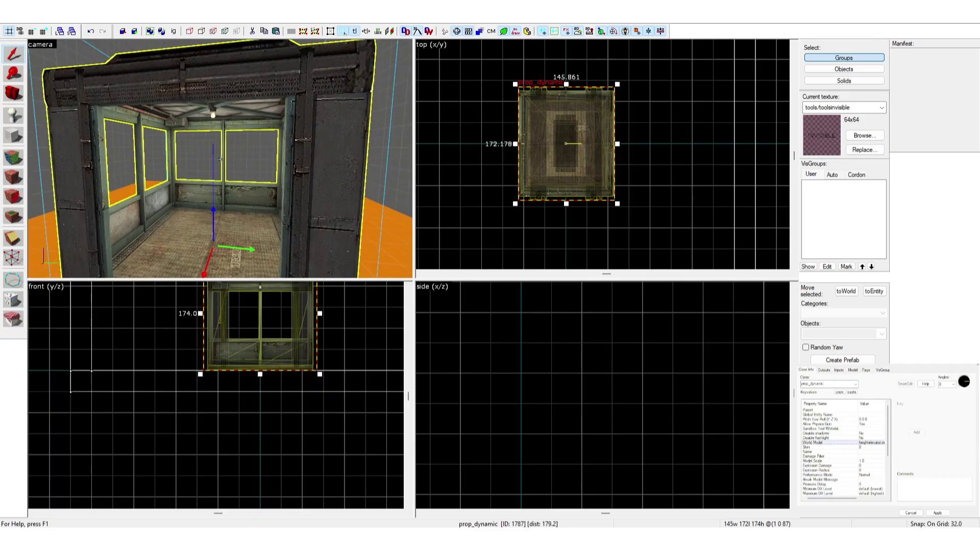
{"action": "key", "text": "z"}
{"action": "key", "text": "z"}
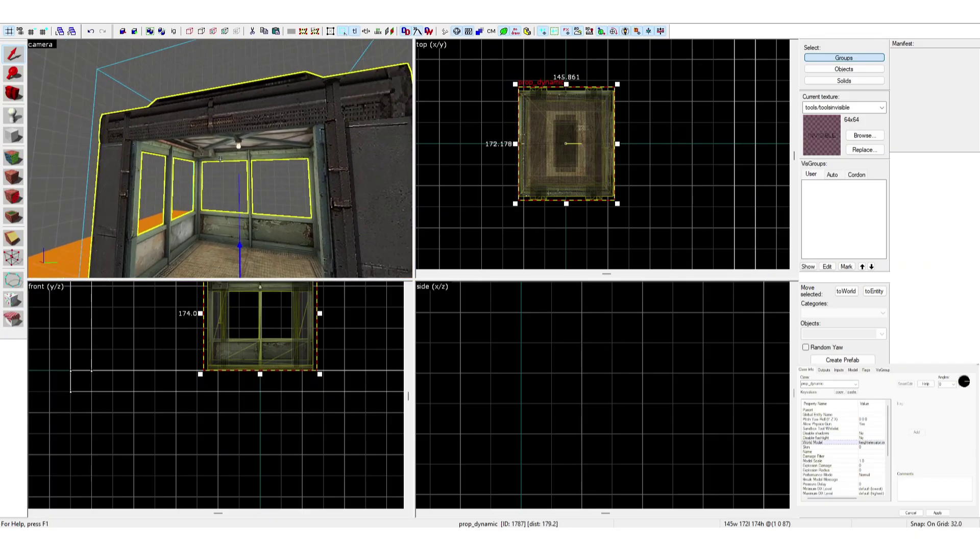
{"action": "key", "text": "z"}
{"action": "key", "text": "z"}
{"action": "key", "text": "z"}
{"action": "key", "text": "z"}
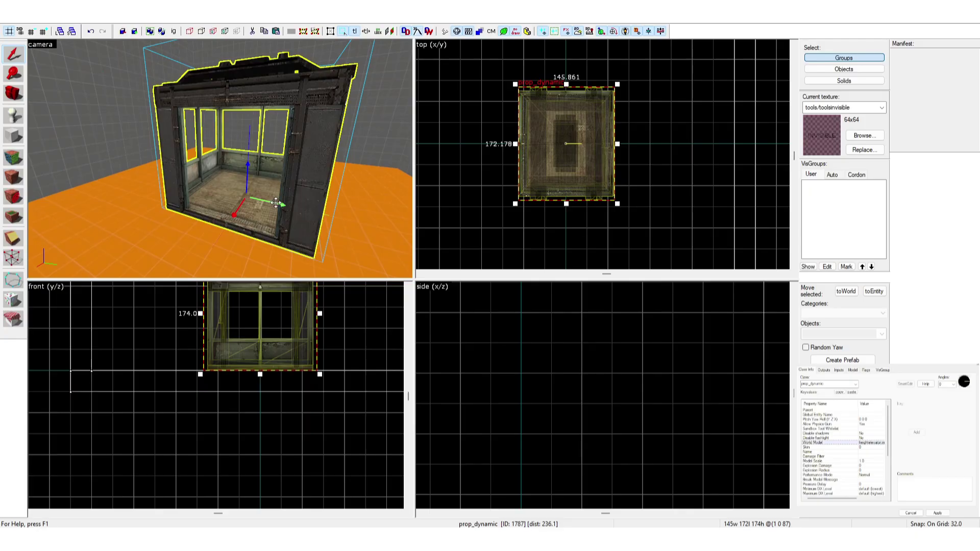
{"action": "key", "text": "z"}
{"action": "key", "text": "d"}
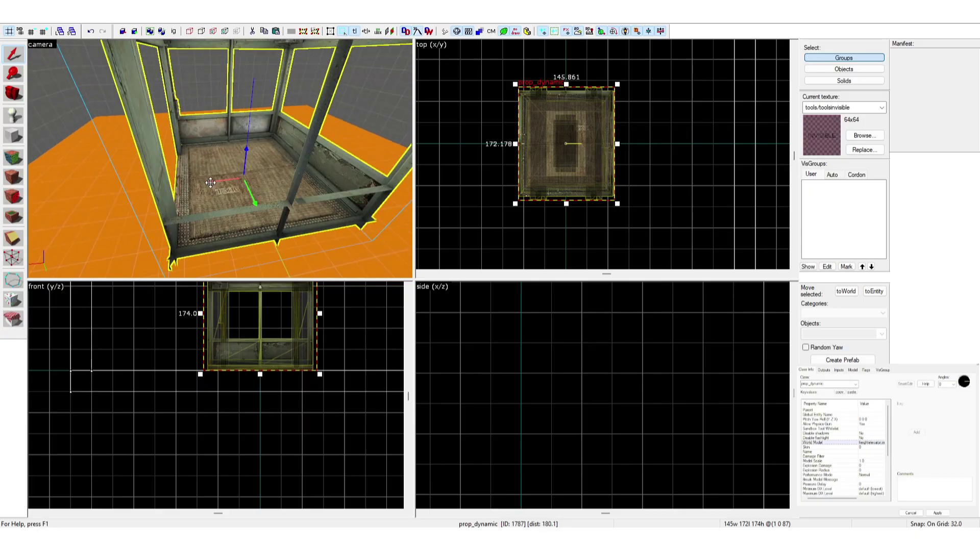
{"action": "key", "text": "z"}
{"action": "key", "text": "a"}
{"action": "key", "text": "w"}
{"action": "key", "text": "z"}
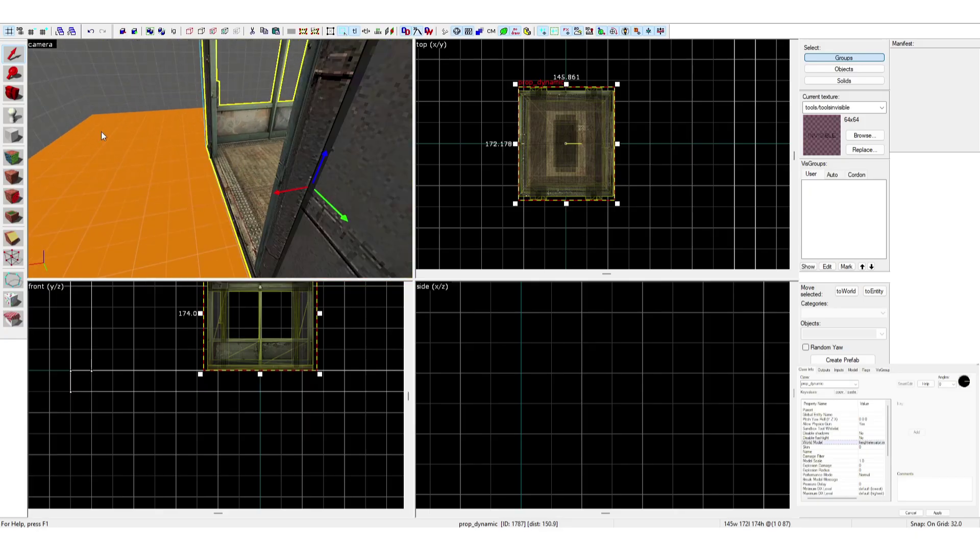
Reduce the grid spacing to 4 units and start a thin 4-unit-high block at the elevator's base in the front view
{"action": "left_click", "coordinate": [13, 138]}
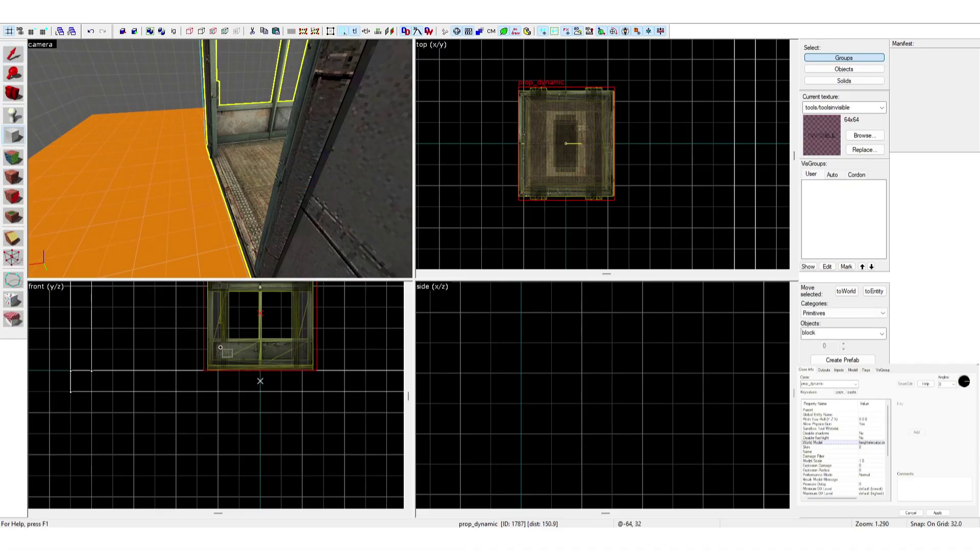
{"action": "key", "text": "bracketleft"}
{"action": "key", "text": "bracketleft"}
{"action": "key", "text": "bracketleft"}
{"action": "scroll", "coordinate": [221, 347], "scroll_direction": "up", "scroll_amount": 10}
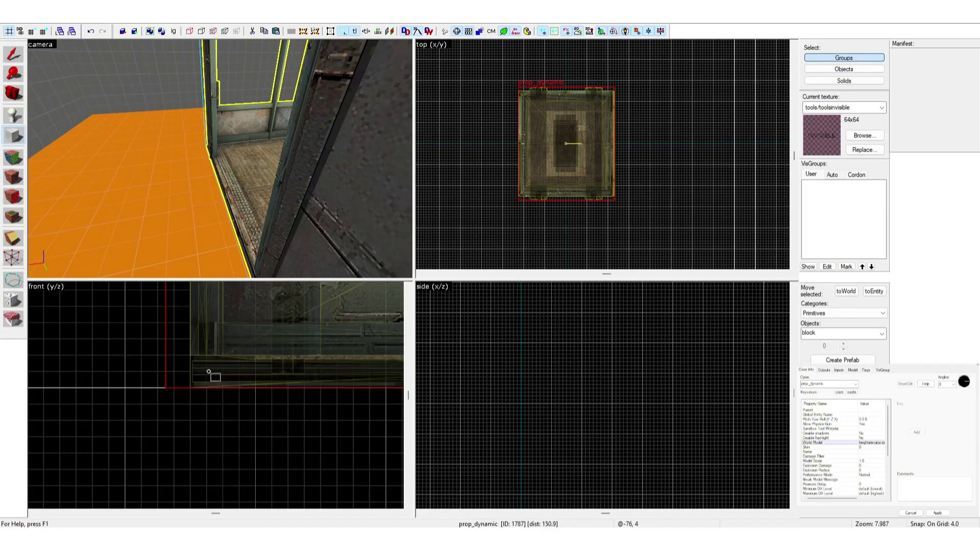
{"action": "left_click_drag", "start_coordinate": [165, 367], "coordinate": [257, 389]}
Extend the block to 160 units long across the elevator's base and create it with the invisible texture
{"action": "scroll", "coordinate": [312, 367], "scroll_direction": "down", "scroll_amount": 2}
{"action": "middle_click_drag", "start_coordinate": [311, 367], "coordinate": [164, 375]}
{"action": "left_click_drag", "start_coordinate": [122, 385], "coordinate": [366, 382]}
{"action": "scroll", "coordinate": [381, 458], "scroll_direction": "down", "scroll_amount": 2}
{"action": "middle_click_drag", "start_coordinate": [381, 457], "coordinate": [145, 431]}
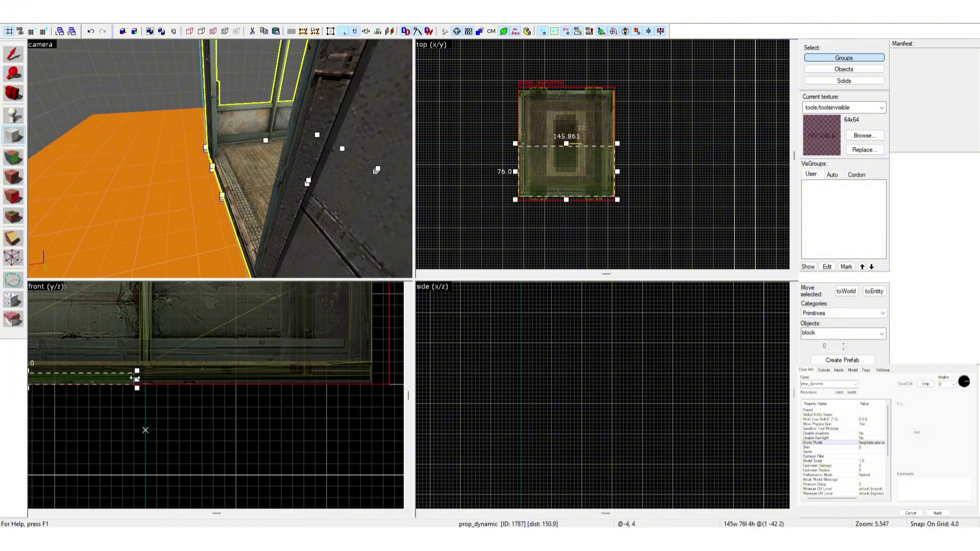
{"action": "left_click_drag", "start_coordinate": [135, 378], "coordinate": [375, 379]}
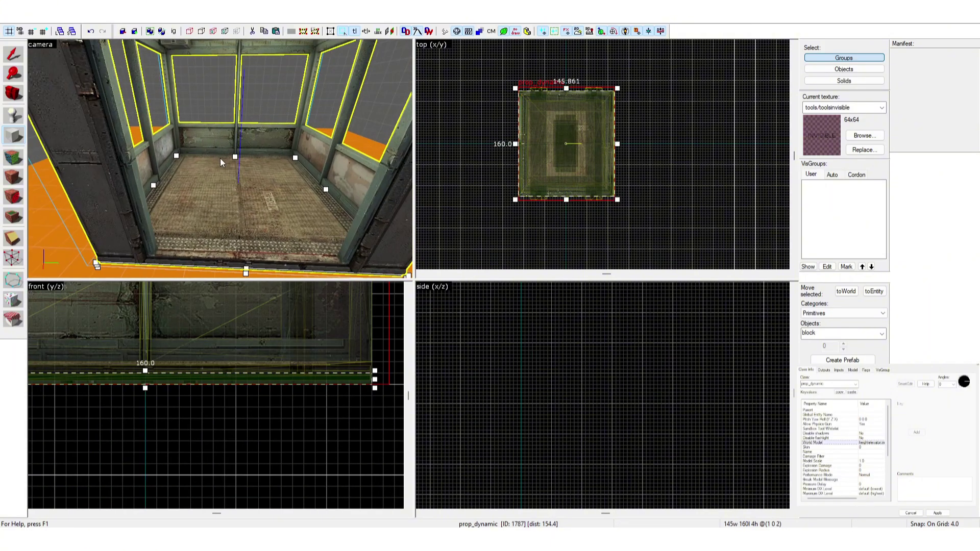
{"action": "key", "text": "Return"}
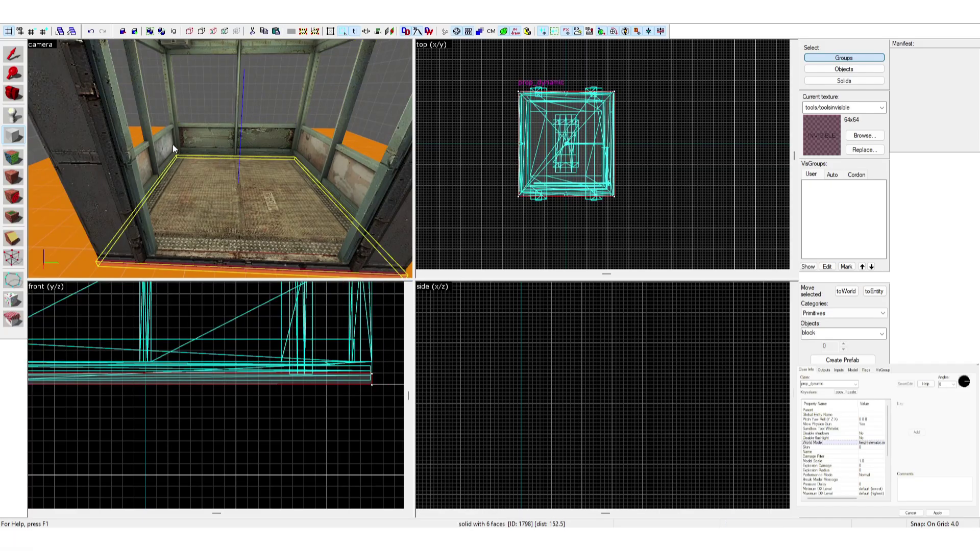
Raise the invisible block by 8 units to just above the elevator's floor surface
{"action": "key", "text": "shift+s"}
{"action": "key", "text": "z"}
{"action": "key", "text": "w"}
{"action": "key", "text": "z"}
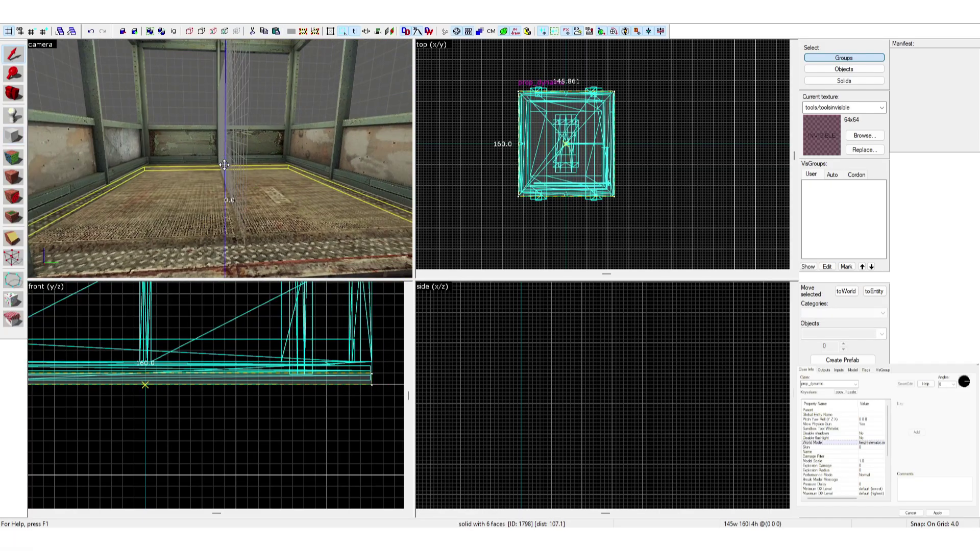
{"action": "left_click_drag", "start_coordinate": [227, 162], "coordinate": [229, 155]}
Shrink the invisible block in the top view to a 4-unit-wide strip along one side of the elevator
{"action": "scroll", "coordinate": [584, 103], "scroll_direction": "up", "scroll_amount": 4}
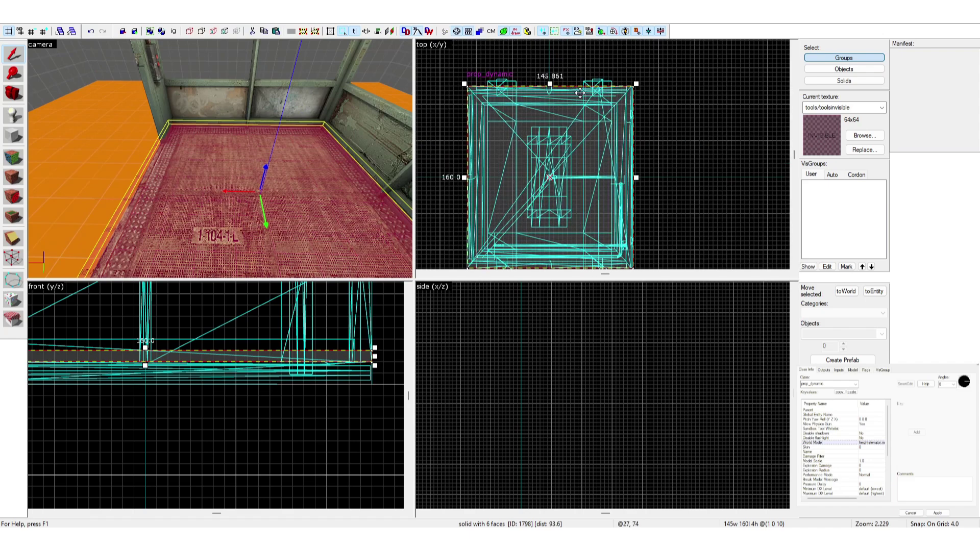
{"action": "left_click_drag", "start_coordinate": [550, 85], "coordinate": [549, 243]}
{"action": "middle_click_drag", "start_coordinate": [547, 226], "coordinate": [523, 125]}
{"action": "scroll", "coordinate": [528, 146], "scroll_direction": "up", "scroll_amount": 1}
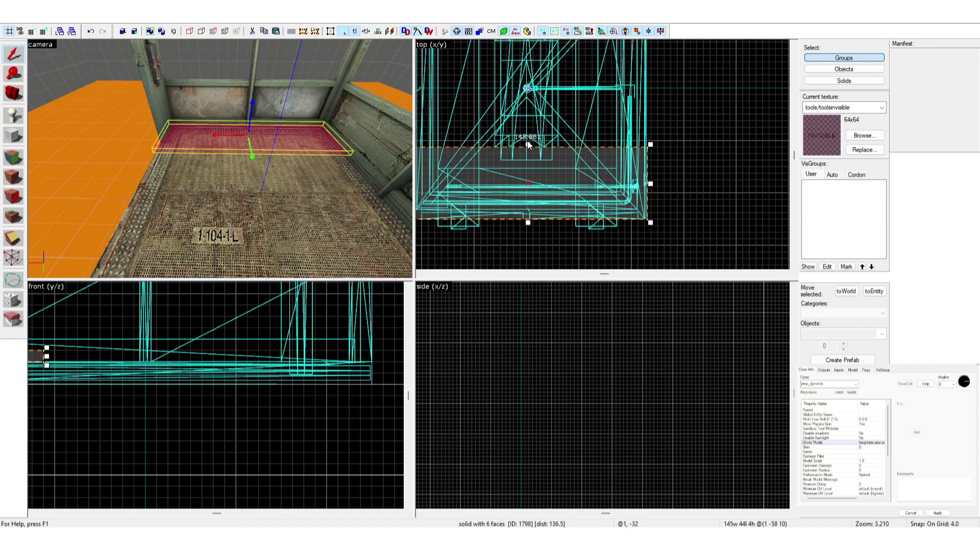
{"action": "left_click_drag", "start_coordinate": [528, 146], "coordinate": [528, 210]}
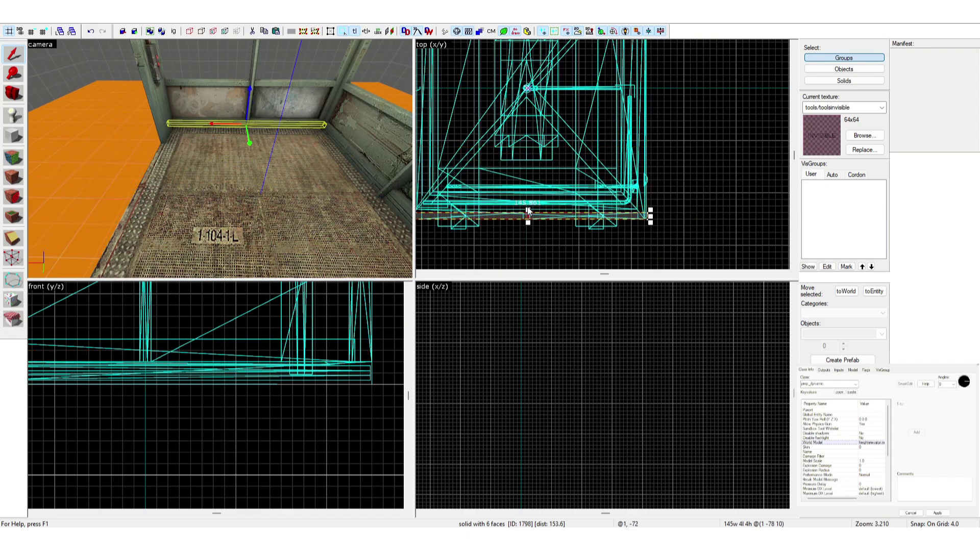
Increase the strip's height to 40 units so it covers the elevator's low side wall
{"action": "key", "text": "z"}
{"action": "scroll", "coordinate": [144, 429], "scroll_direction": "down", "scroll_amount": 3}
{"action": "middle_click_drag", "start_coordinate": [144, 429], "coordinate": [350, 472]}
{"action": "left_click_drag", "start_coordinate": [224, 424], "coordinate": [224, 364]}
Duplicate the invisible side wall onto the opposite side of the elevator
{"action": "key", "text": "z"}
{"action": "key", "text": "s"}
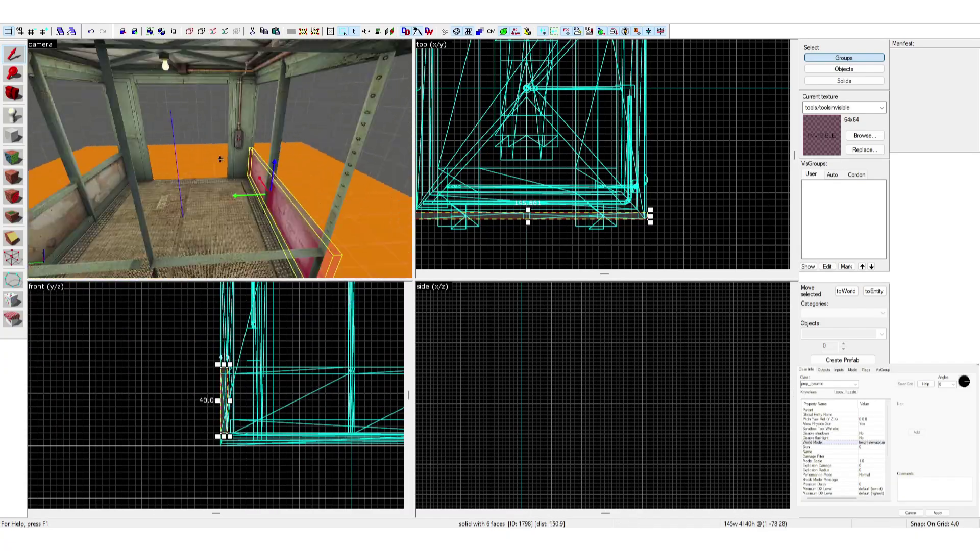
{"action": "key", "text": "z"}
{"action": "left_click_drag", "start_coordinate": [273, 205], "coordinate": [84, 207], "text": "shift"}
{"action": "key", "text": "z"}
{"action": "key", "text": "z"}
Reshape a copy of the side wall into a short wall segment at one side of the elevator's doorway
{"action": "scroll", "coordinate": [613, 174], "scroll_direction": "down", "scroll_amount": 3}
{"action": "scroll", "coordinate": [290, 342], "scroll_direction": "down", "scroll_amount": 7}
{"action": "middle_click_drag", "start_coordinate": [306, 373], "coordinate": [263, 386]}
{"action": "scroll", "coordinate": [618, 115], "scroll_direction": "up", "scroll_amount": 2}
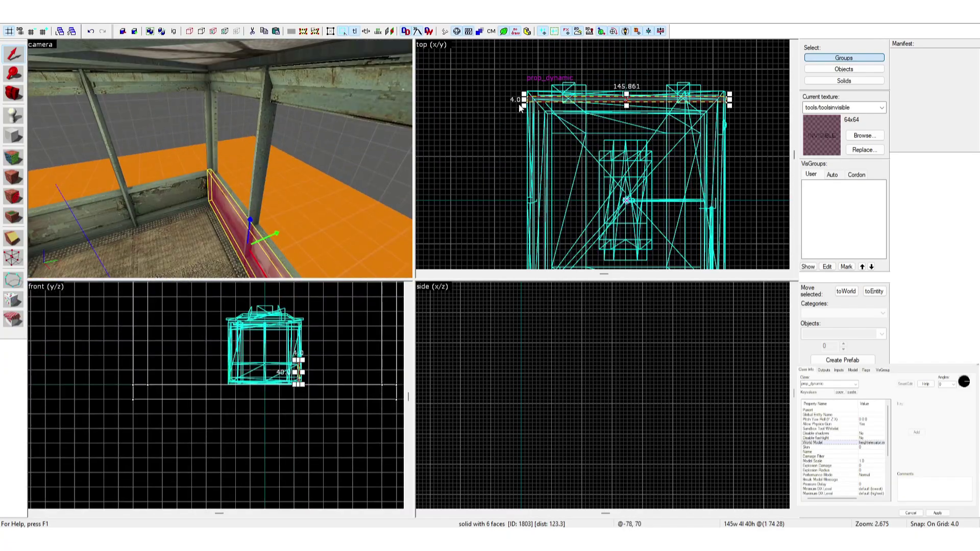
{"action": "left_click_drag", "start_coordinate": [521, 101], "coordinate": [707, 124]}
{"action": "middle_click_drag", "start_coordinate": [707, 128], "coordinate": [648, 79]}
{"action": "mouse_move", "coordinate": [660, 56]}
{"action": "left_mouse_down"}
{"action": "mouse_move", "coordinate": [659, 223]}
{"action": "mouse_move", "coordinate": [660, 88]}
{"action": "left_mouse_up"}
Duplicate the short wall segment to the other side of the elevator's doorway
{"action": "key", "text": "z"}
{"action": "key", "text": "z"}
{"action": "left_click_drag", "start_coordinate": [128, 192], "coordinate": [316, 188], "text": "shift"}
{"action": "key", "text": "z"}
{"action": "key", "text": "z"}
Copy the doorway segment to the wall opposite the doorway and stretch the copy to 148 units long
{"action": "left_click", "coordinate": [217, 152]}
{"action": "middle_click_drag", "start_coordinate": [626, 240], "coordinate": [612, 228]}
{"action": "mouse_move", "coordinate": [654, 245]}
{"action": "left_mouse_down", "text": "shift"}
{"action": "mouse_move", "coordinate": [462, 245]}
{"action": "mouse_move", "coordinate": [462, 109]}
{"action": "left_mouse_up", "text": "shift"}
{"action": "scroll", "coordinate": [459, 242], "scroll_direction": "up", "scroll_amount": 1}
{"action": "middle_click_drag", "start_coordinate": [462, 109], "coordinate": [462, 214]}
{"action": "left_click_drag", "start_coordinate": [462, 214], "coordinate": [462, 110]}
Select the three long invisible wall blocks and check how they meet at the elevator's corner
{"action": "key", "text": "z"}
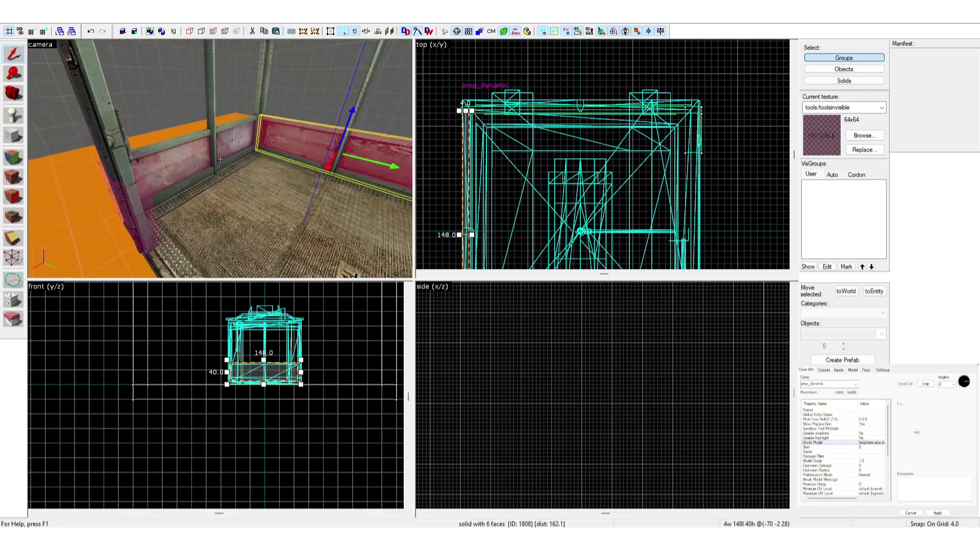
{"action": "left_click", "coordinate": [220, 159]}
{"action": "left_click", "coordinate": [220, 158]}
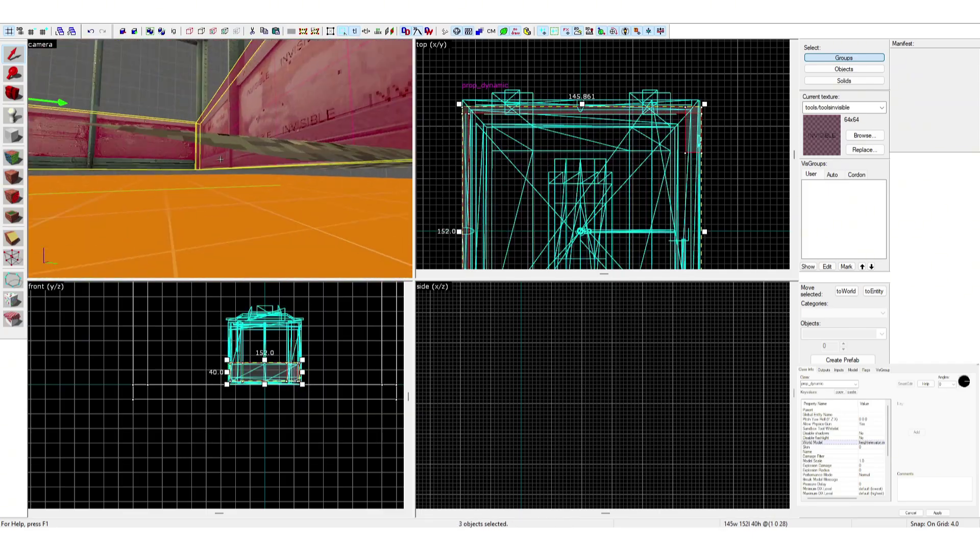
{"action": "key", "text": "z"}
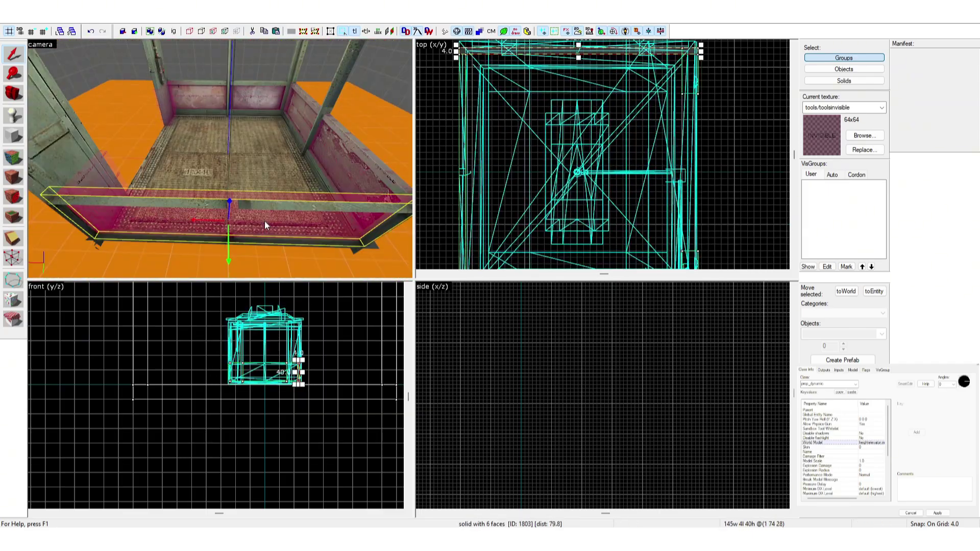
Reshape a copy of the side wall into a 4-unit-high slab stretching 148 units across the elevator floor
{"action": "scroll", "coordinate": [574, 153], "scroll_direction": "down", "scroll_amount": 3}
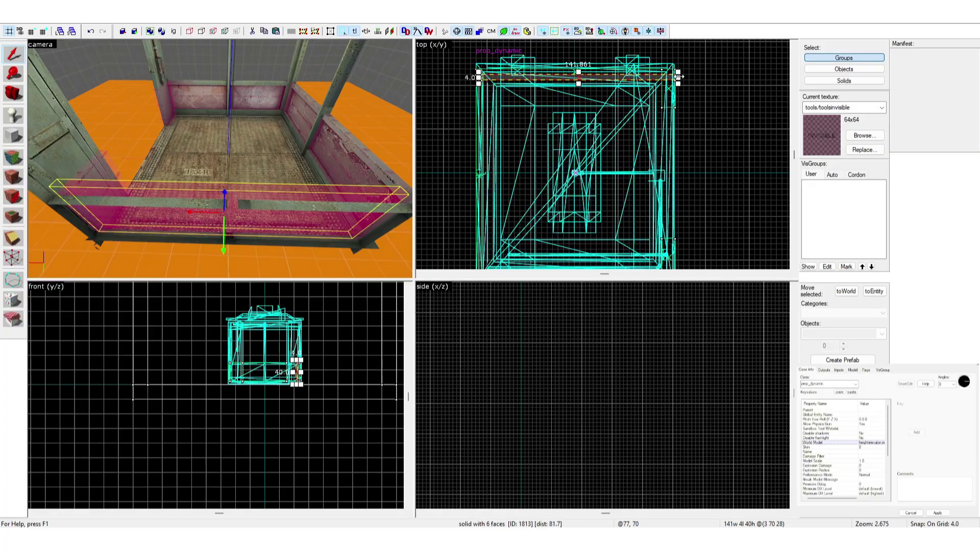
{"action": "scroll", "coordinate": [257, 341], "scroll_direction": "up", "scroll_amount": 4}
{"action": "scroll", "coordinate": [256, 310], "scroll_direction": "up", "scroll_amount": 3}
{"action": "left_click_drag", "start_coordinate": [261, 299], "coordinate": [97, 391]}
{"action": "middle_click_drag", "start_coordinate": [97, 392], "coordinate": [282, 406]}
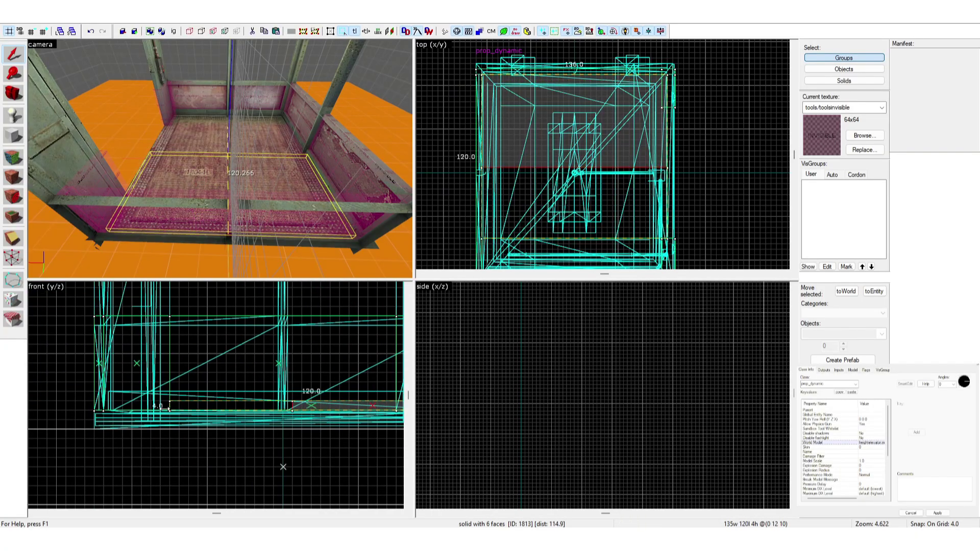
{"action": "left_click_drag", "start_coordinate": [279, 406], "coordinate": [100, 406]}
Lower the invisible slab by 4 units to the elevator floor and widen it to 140 units
{"action": "key", "text": "z"}
{"action": "key", "text": "z"}
{"action": "left_click_drag", "start_coordinate": [239, 137], "coordinate": [240, 146]}
{"action": "key", "text": "z"}
{"action": "key", "text": "z"}
{"action": "scroll", "coordinate": [547, 174], "scroll_direction": "up", "scroll_amount": 1}
{"action": "left_click_drag", "start_coordinate": [465, 176], "coordinate": [452, 176]}
{"action": "key", "text": "z"}
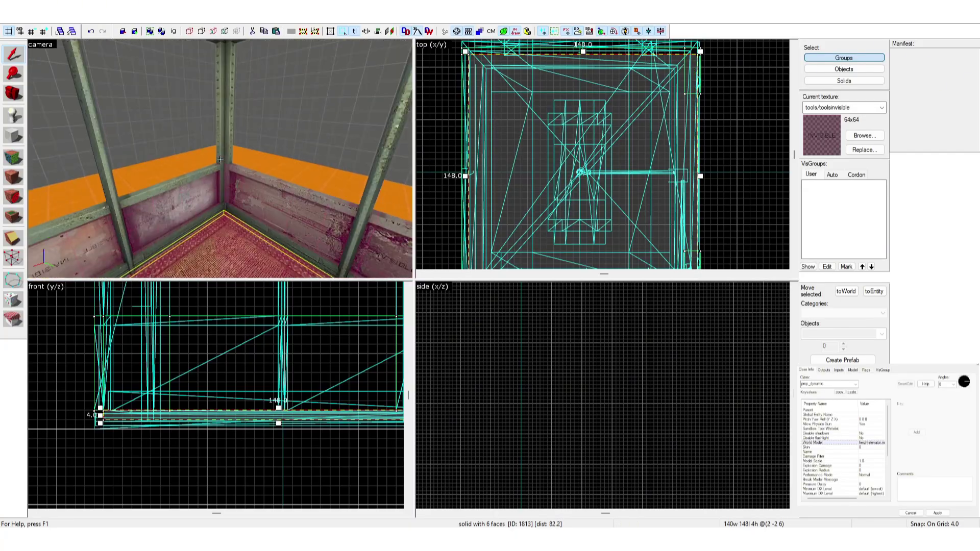
Select all the invisible wall and floor blocks of the elevator and group them into one object
{"action": "key", "text": "z"}
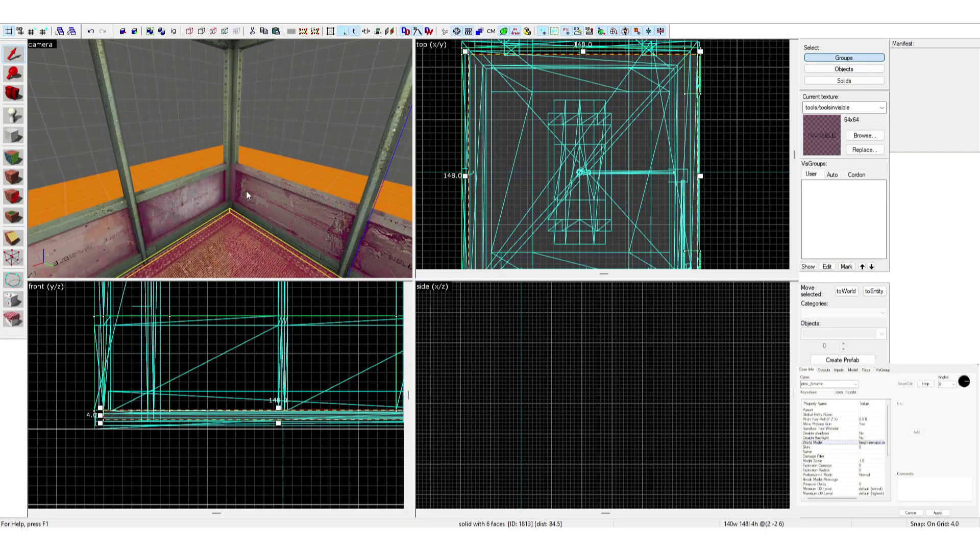
{"action": "key", "text": "z"}
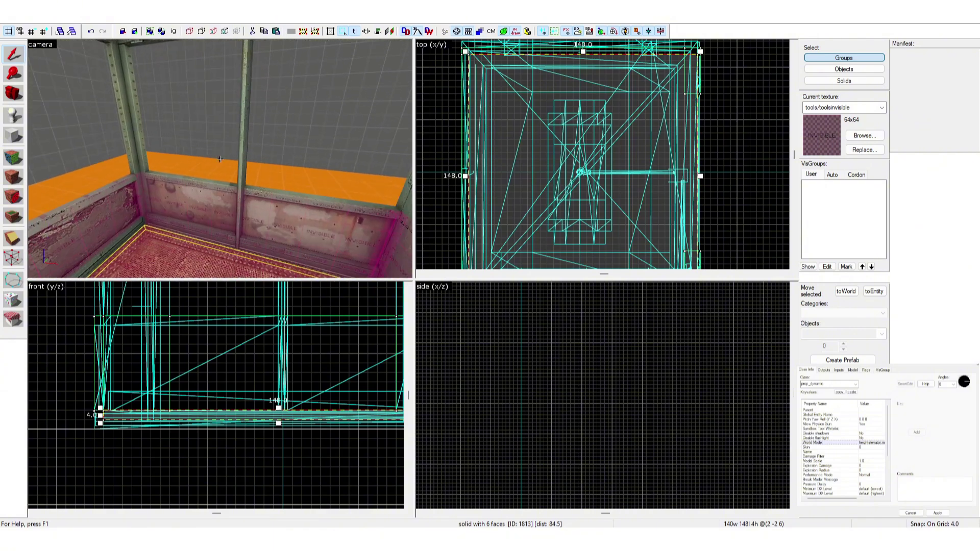
{"action": "key", "text": "z"}
{"action": "left_click", "coordinate": [207, 201]}
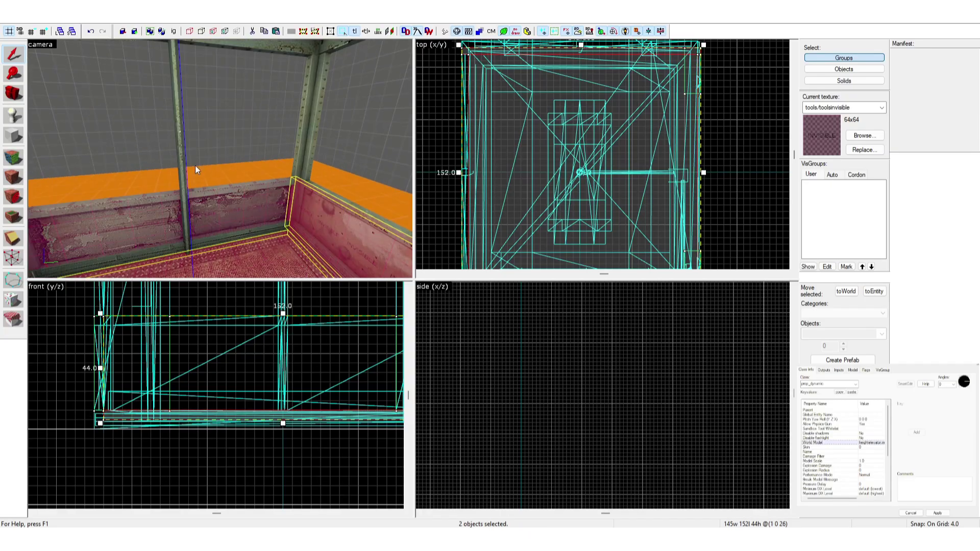
{"action": "left_click", "coordinate": [235, 209], "text": "ctrl"}
{"action": "key", "text": "z"}
{"action": "key", "text": "z"}
{"action": "left_click", "coordinate": [218, 177], "text": "ctrl"}
{"action": "key", "text": "z"}
{"action": "key", "text": "z"}
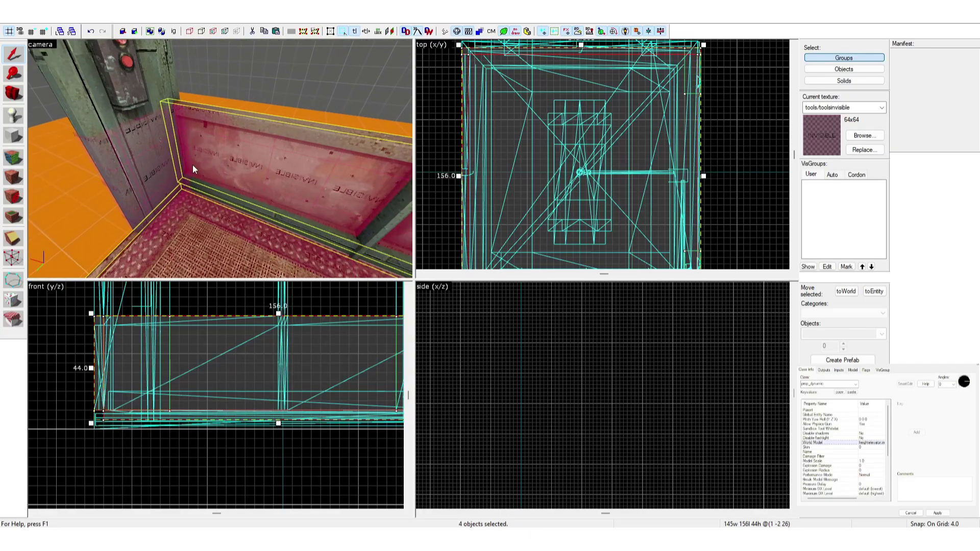
{"action": "left_click", "coordinate": [176, 163], "text": "ctrl"}
{"action": "key", "text": "z"}
{"action": "key", "text": "z"}
{"action": "left_click", "coordinate": [199, 176], "text": "ctrl"}
{"action": "key", "text": "z"}
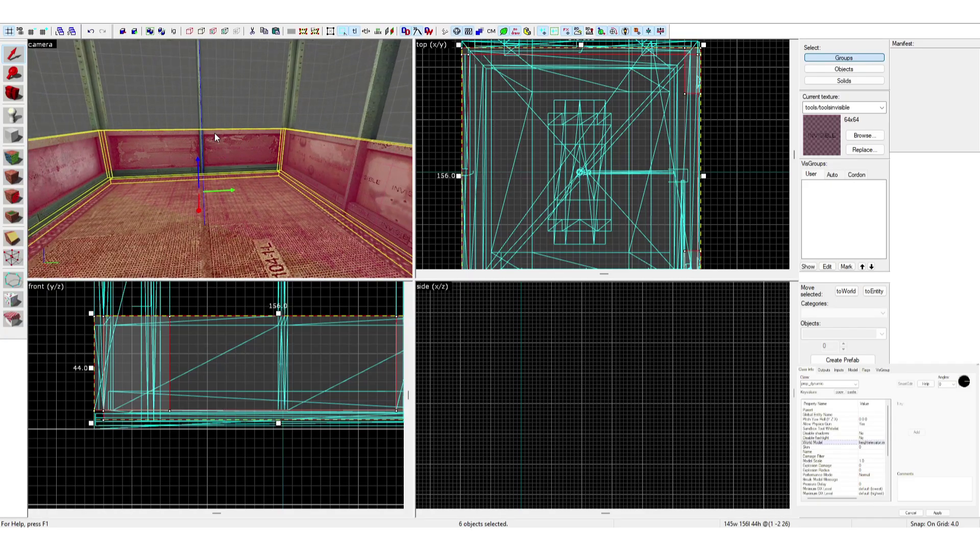
{"action": "key", "text": "ctrl+g"}
Tie the grouped invisible blocks to an entity and set its class to func_movelinear
{"action": "key", "text": "z"}
{"action": "key", "text": "z"}
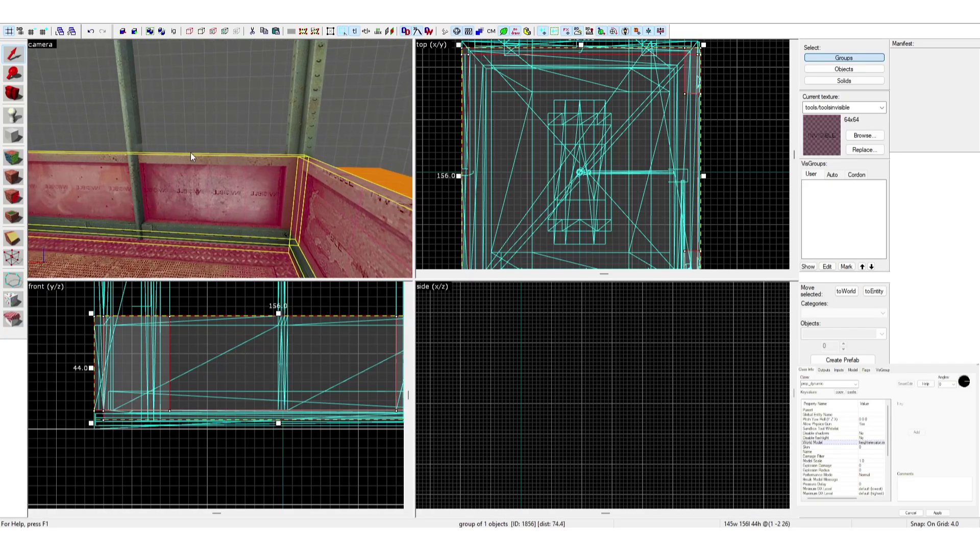
{"action": "key", "text": "z"}
{"action": "key", "text": "z"}
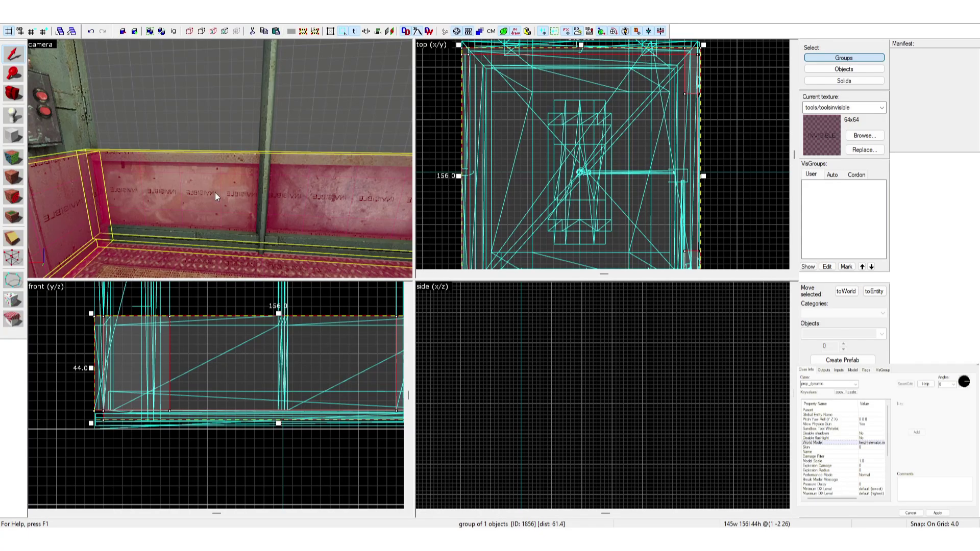
{"action": "key", "text": "ctrl+t"}
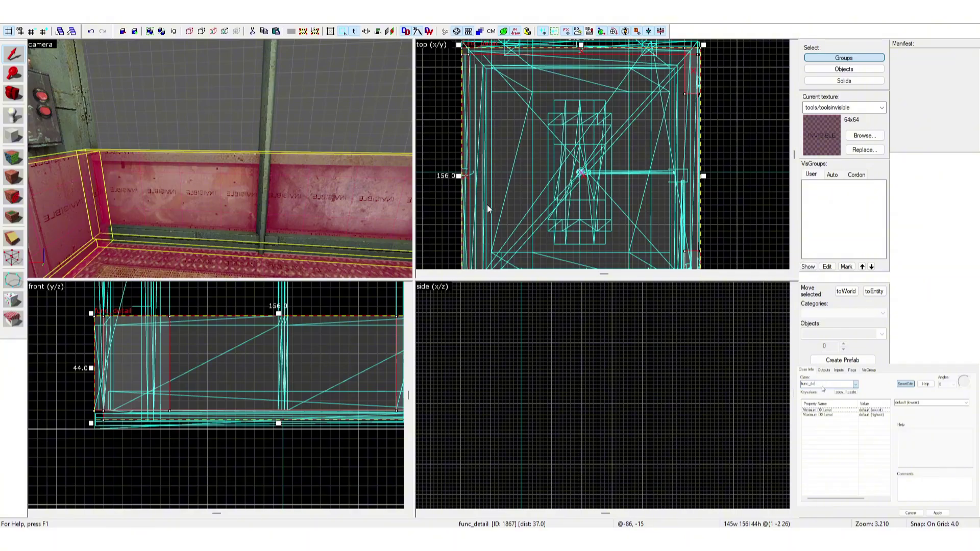
{"action": "type", "text": "func_movelinear"}
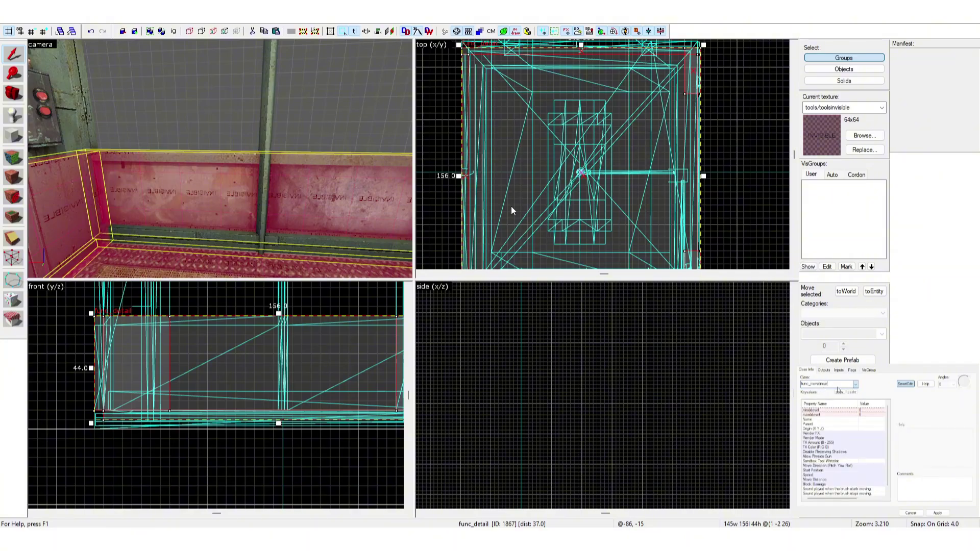
{"action": "left_click", "coordinate": [830, 395]}
{"action": "left_click", "coordinate": [937, 513]}
Examine the elevator prop from outside, select it, and reselect the func_movelinear blocks to inspect their properties
{"action": "key", "text": "z"}
{"action": "key", "text": "s"}
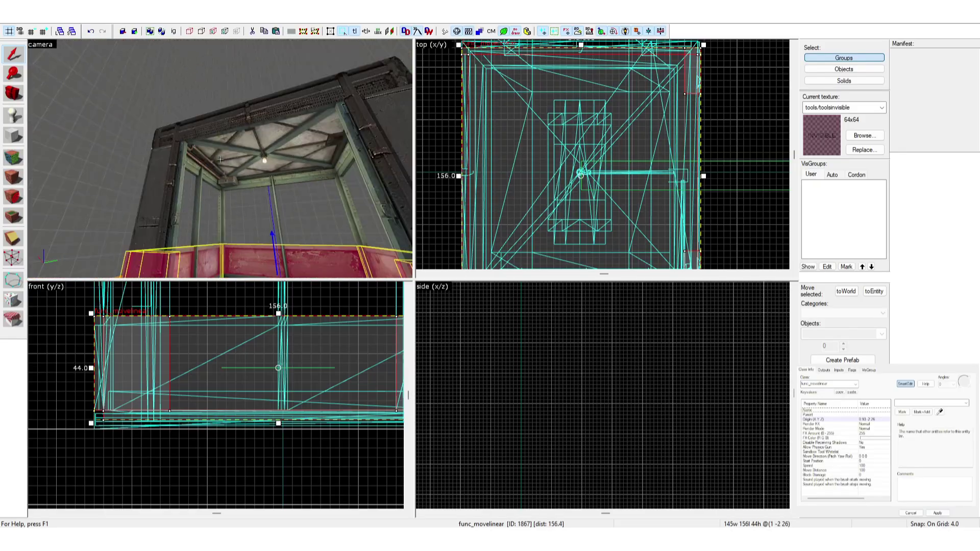
{"action": "key", "text": "w"}
{"action": "key", "text": "s"}
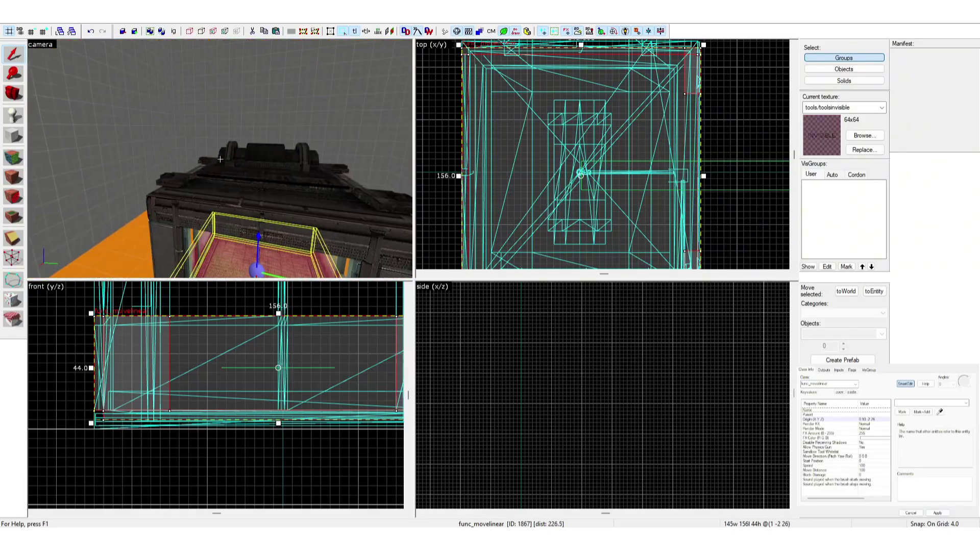
{"action": "key", "text": "z"}
{"action": "left_click", "coordinate": [248, 148]}
{"action": "key", "text": "z"}
{"action": "key", "text": "w"}
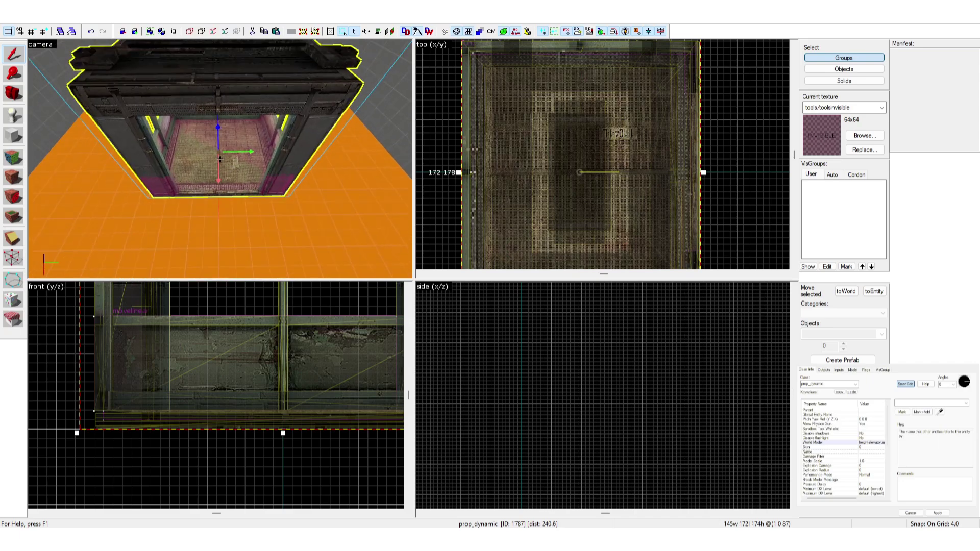
{"action": "key", "text": "z"}
{"action": "left_click", "coordinate": [216, 161]}
{"action": "key", "text": "z"}
{"action": "key", "text": "w"}
{"action": "key", "text": "z"}
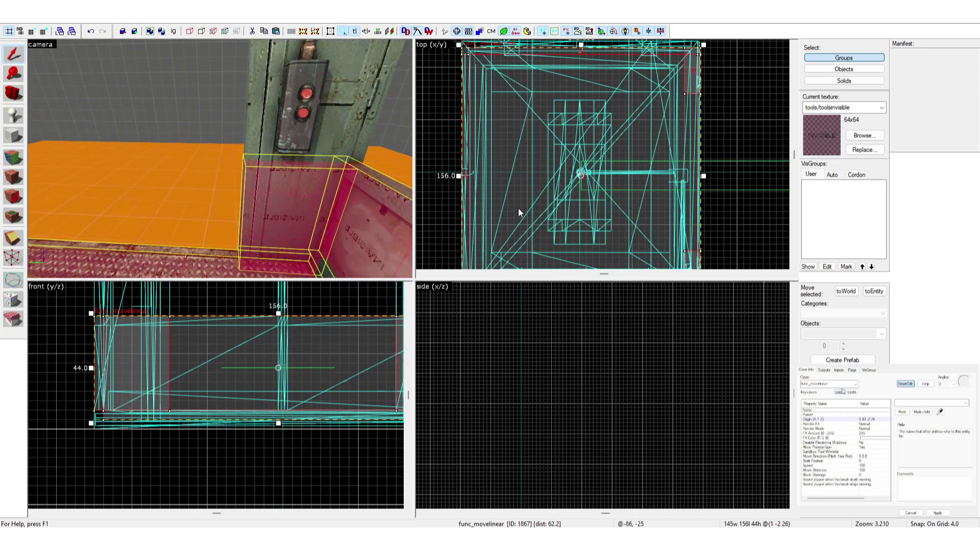
{"action": "double_click", "coordinate": [833, 384]}
Examine the interior, doorway and surroundings of the elevator with the func_movelinear blocks selected
{"action": "key", "text": "z"}
{"action": "key", "text": "s"}
{"action": "key", "text": "w"}
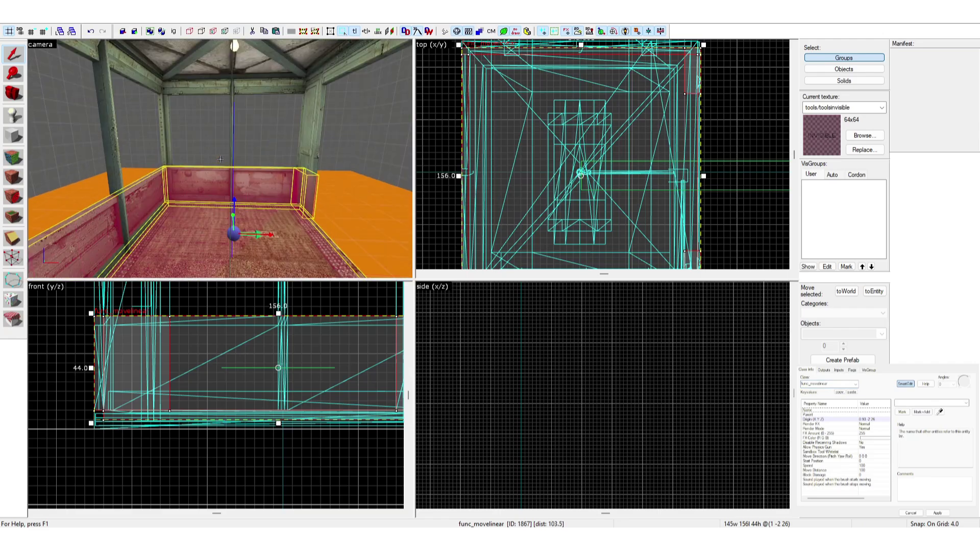
{"action": "key", "text": "z"}
{"action": "key", "text": "w"}
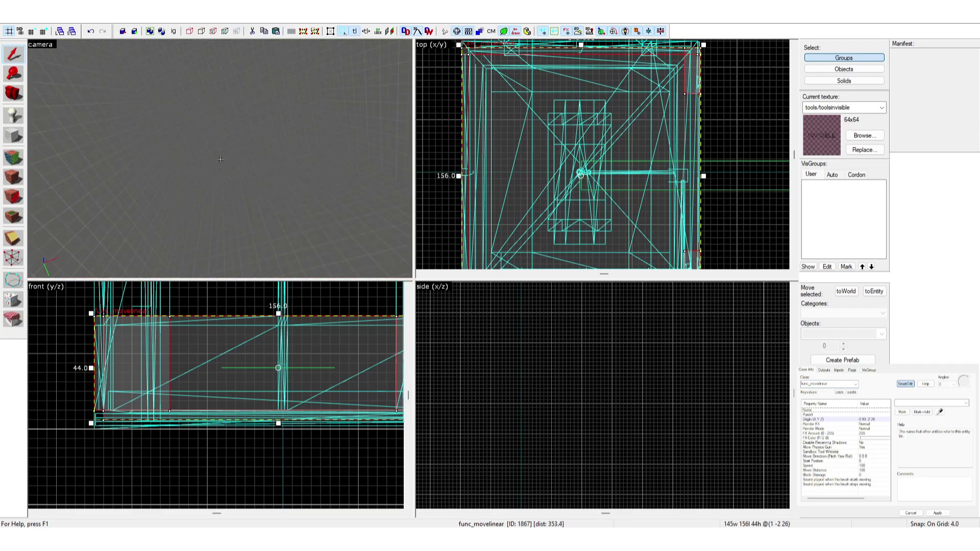
{"action": "scroll", "coordinate": [200, 148], "scroll_direction": "down", "scroll_amount": 5}
{"action": "scroll", "coordinate": [206, 167], "scroll_direction": "up", "scroll_amount": 3}
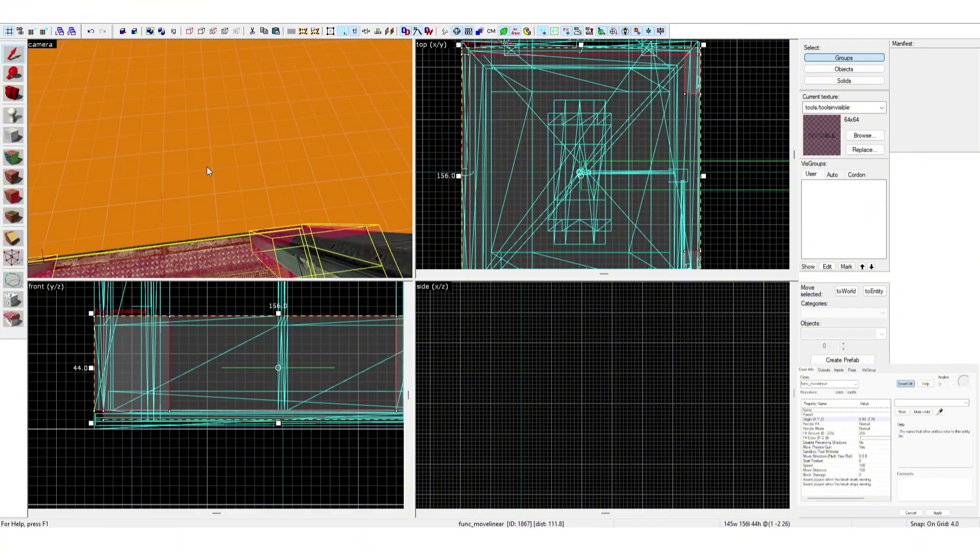
{"action": "key", "text": "z"}
{"action": "key", "text": "w"}
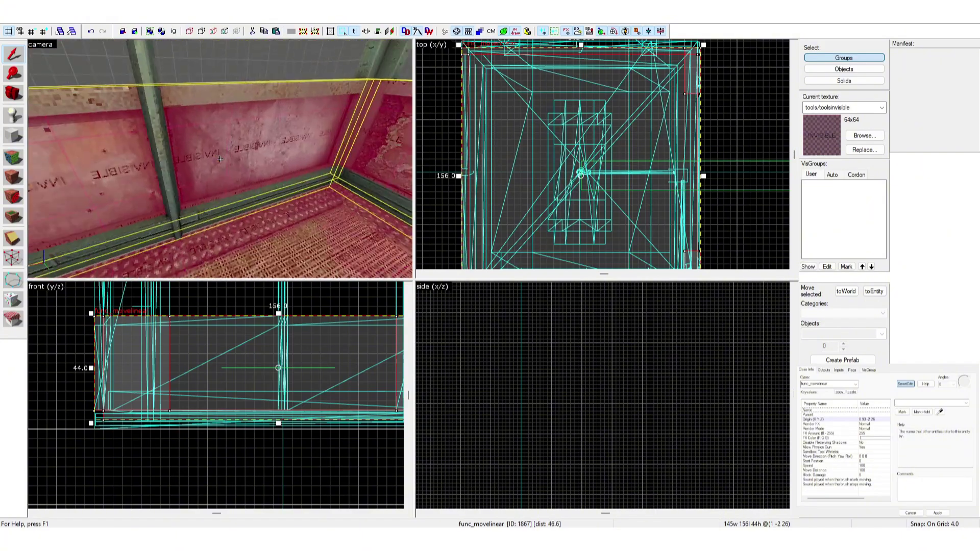
{"action": "key", "text": "w"}
{"action": "key", "text": "a"}
{"action": "key", "text": "z"}
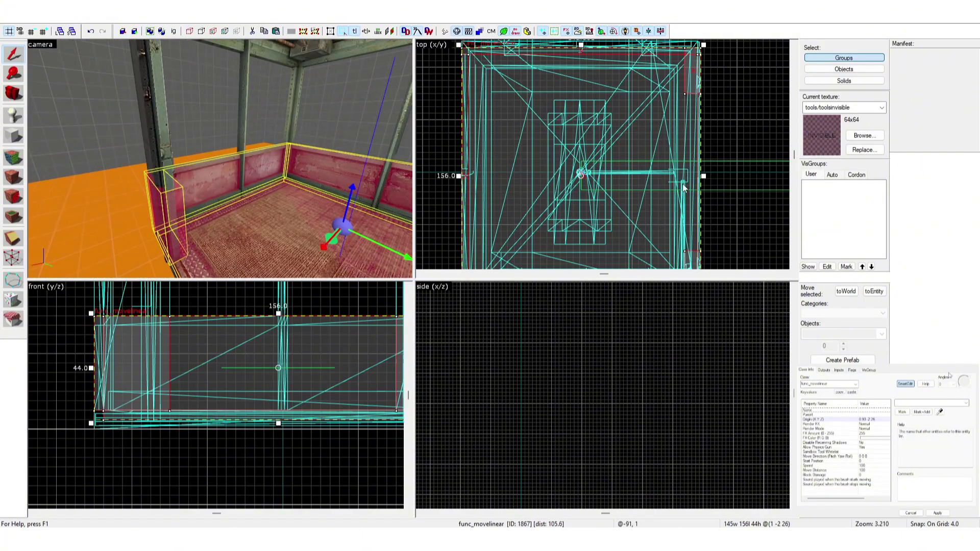
Place a new entity on the orange floor outside the elevator doorway and set its class to prop_dynamic
{"action": "key", "text": "z"}
{"action": "key", "text": "d"}
{"action": "key", "text": "z"}
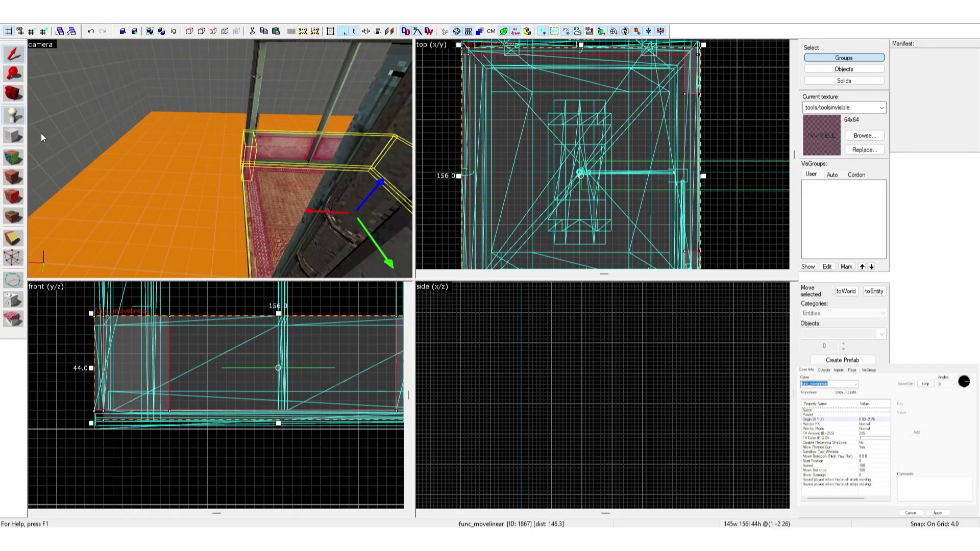
{"action": "left_click", "coordinate": [158, 194]}
{"action": "left_click", "coordinate": [13, 54]}
{"action": "key", "text": "w"}
{"action": "key", "text": "a"}
{"action": "double_click", "coordinate": [164, 162]}
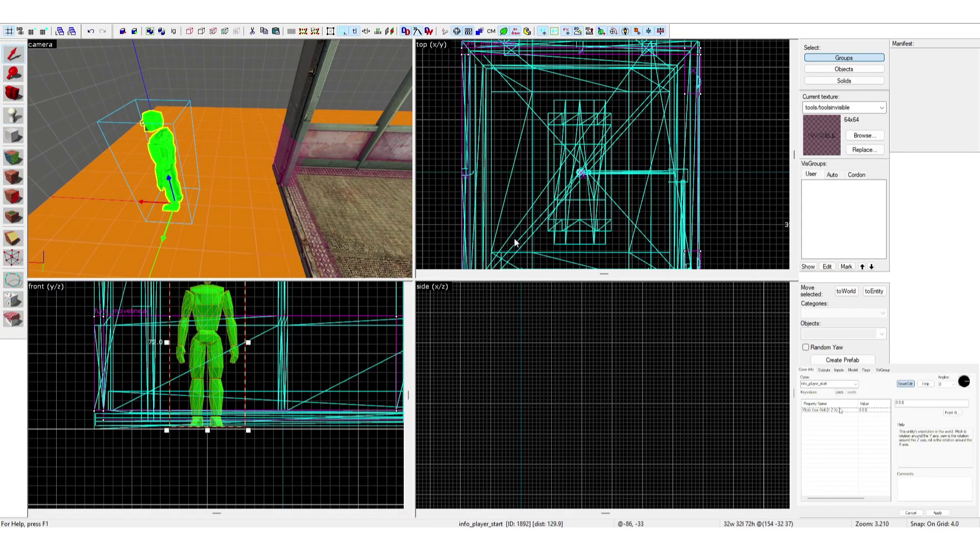
{"action": "type", "text": "prop_dynamic"}
{"action": "key", "text": "Return"}
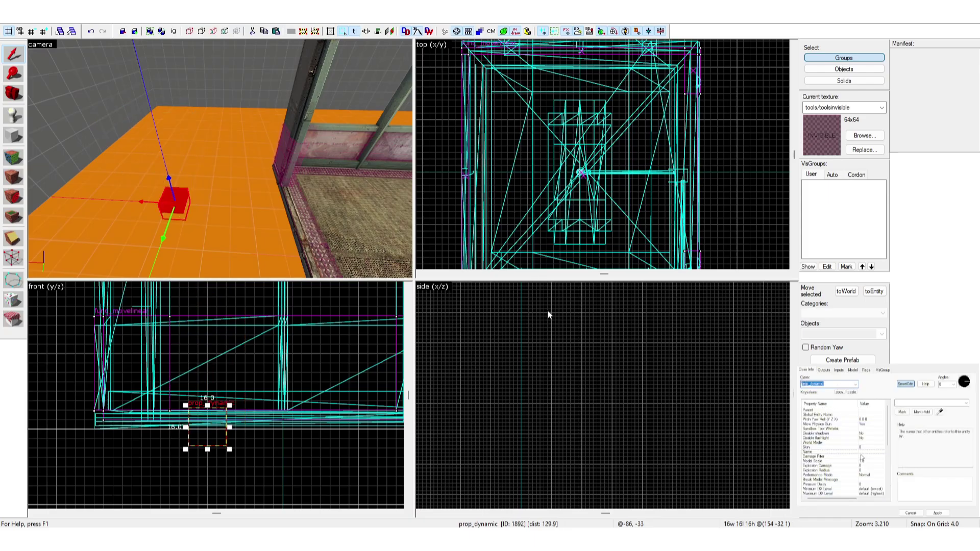
Set the new prop's world model to elevatordoor.mdl
{"action": "left_click", "coordinate": [352, 286]}
{"action": "left_click", "coordinate": [654, 396]}
{"action": "scroll", "coordinate": [250, 154], "scroll_direction": "down", "scroll_amount": 4}
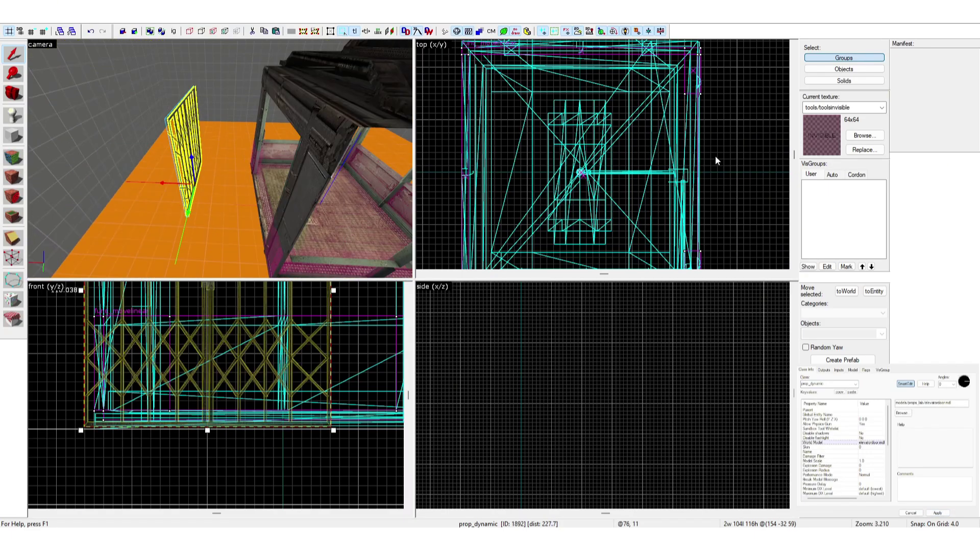
Move the gate prop along the X axis to X 68, in line with the elevator doorway
{"action": "scroll", "coordinate": [242, 159], "scroll_direction": "up", "scroll_amount": 2}
{"action": "left_click_drag", "start_coordinate": [157, 184], "coordinate": [210, 186]}
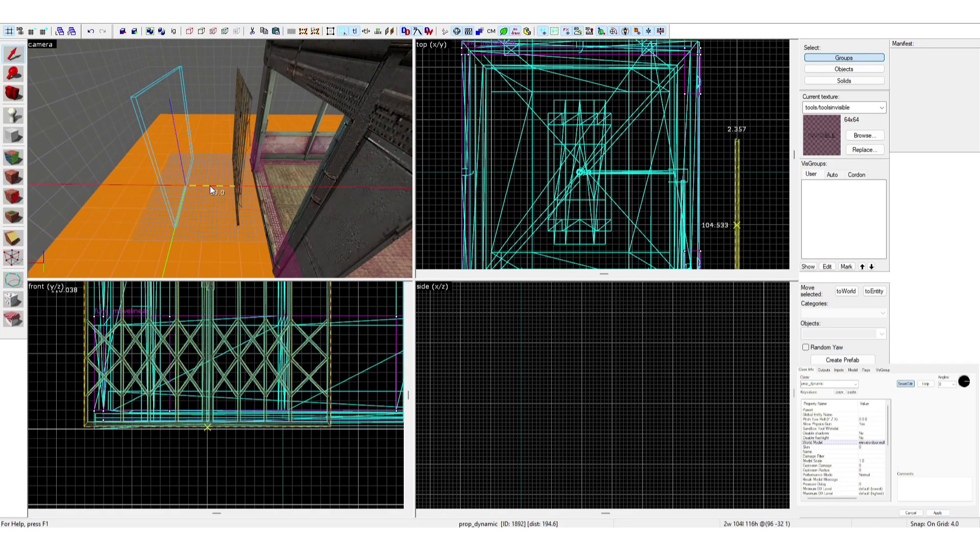
{"action": "key", "text": "z"}
{"action": "key", "text": "w"}
{"action": "key", "text": "z"}
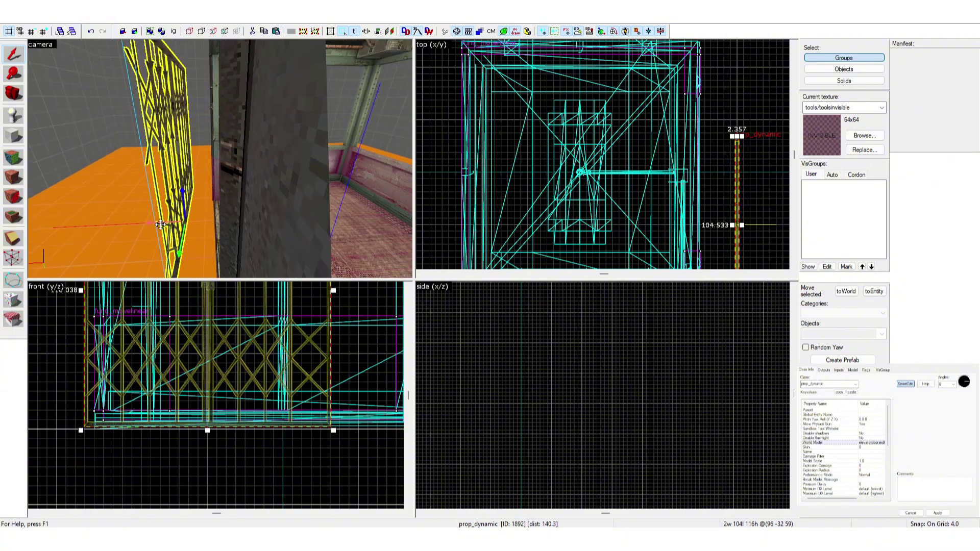
{"action": "left_click_drag", "start_coordinate": [160, 225], "coordinate": [195, 222]}
{"action": "key", "text": "z"}
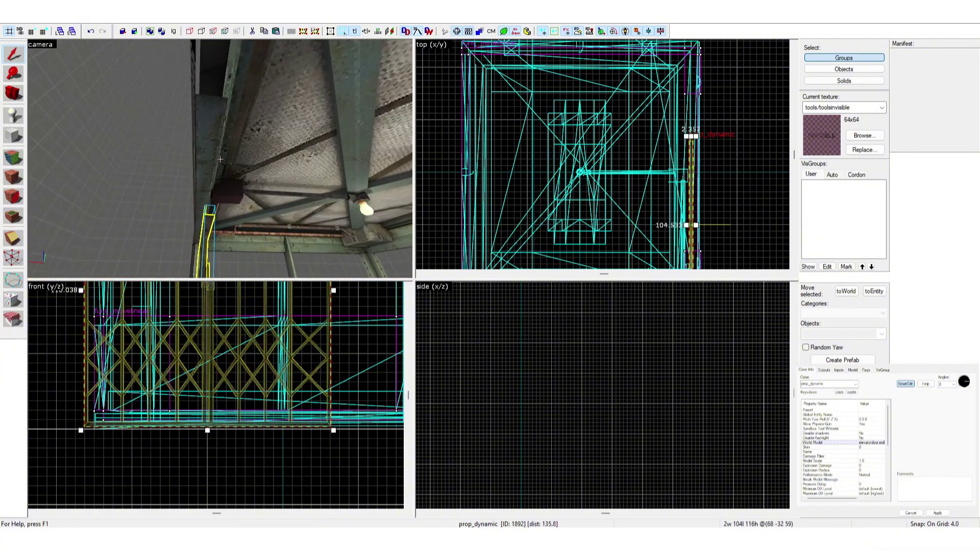
{"action": "key", "text": "w"}
{"action": "key", "text": "z"}
Fit the gate prop into the elevator doorway, centred at about X 72, Y 0, Z 62
{"action": "middle_click_drag", "start_coordinate": [625, 180], "coordinate": [560, 165]}
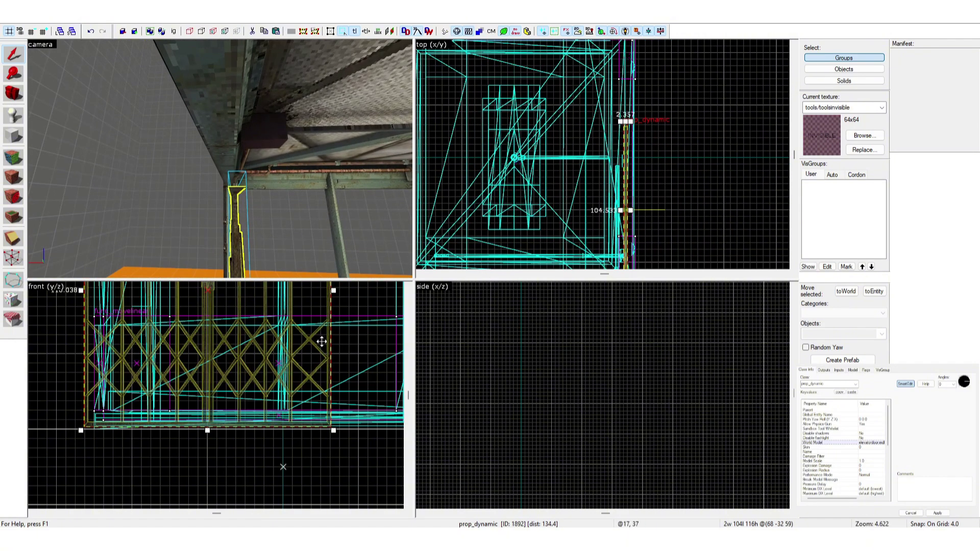
{"action": "scroll", "coordinate": [322, 341], "scroll_direction": "up", "scroll_amount": 1}
{"action": "middle_click_drag", "start_coordinate": [246, 353], "coordinate": [287, 394]}
{"action": "key", "text": "z"}
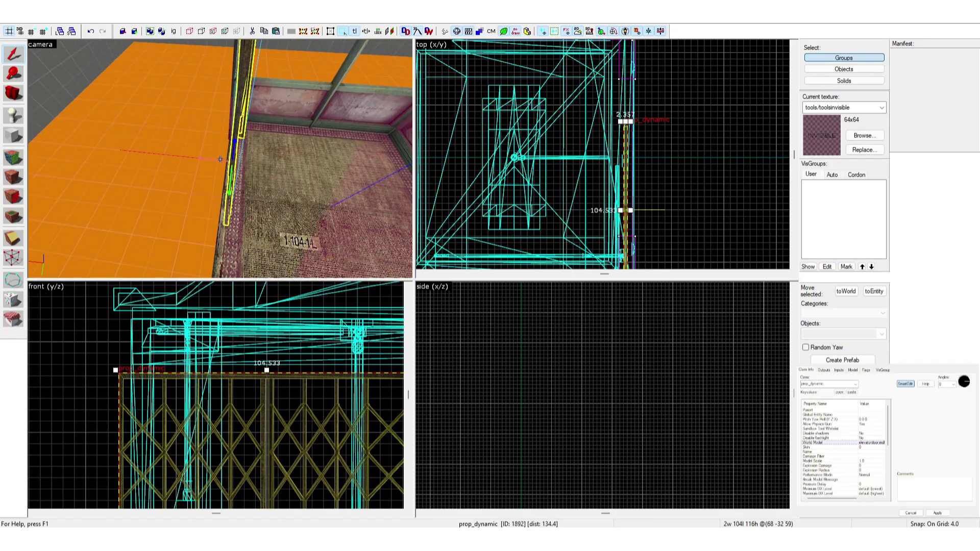
{"action": "key", "text": "z"}
{"action": "left_click_drag", "start_coordinate": [213, 136], "coordinate": [214, 137]}
{"action": "key", "text": "z"}
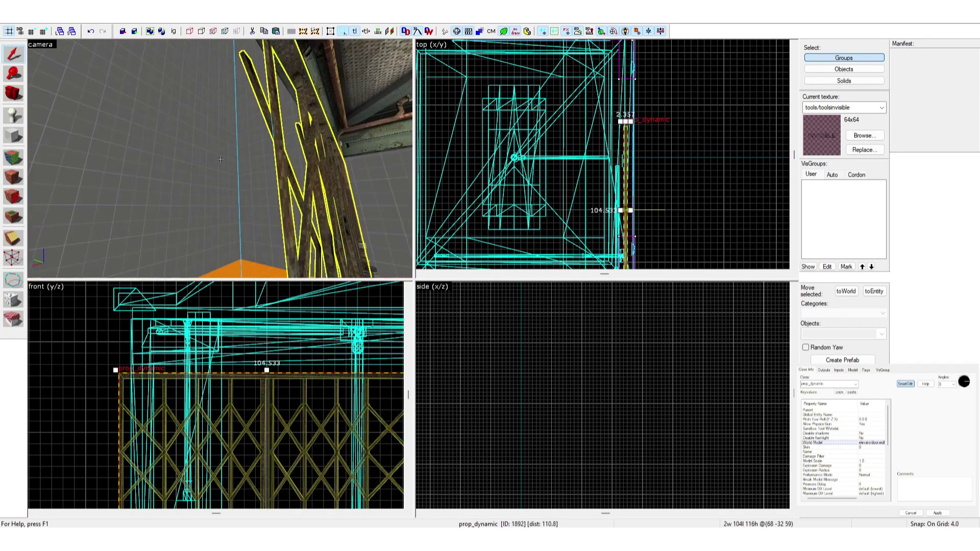
{"action": "key", "text": "s"}
{"action": "key", "text": "z"}
{"action": "mouse_move", "coordinate": [243, 249]}
{"action": "left_mouse_down"}
{"action": "mouse_move", "coordinate": [201, 250]}
{"action": "mouse_move", "coordinate": [231, 237]}
{"action": "left_mouse_up"}
{"action": "key", "text": "w"}
{"action": "key", "text": "z"}
{"action": "key", "text": "d"}
{"action": "key", "text": "z"}
{"action": "key", "text": "z"}
{"action": "key", "text": "z"}
{"action": "key", "text": "w"}
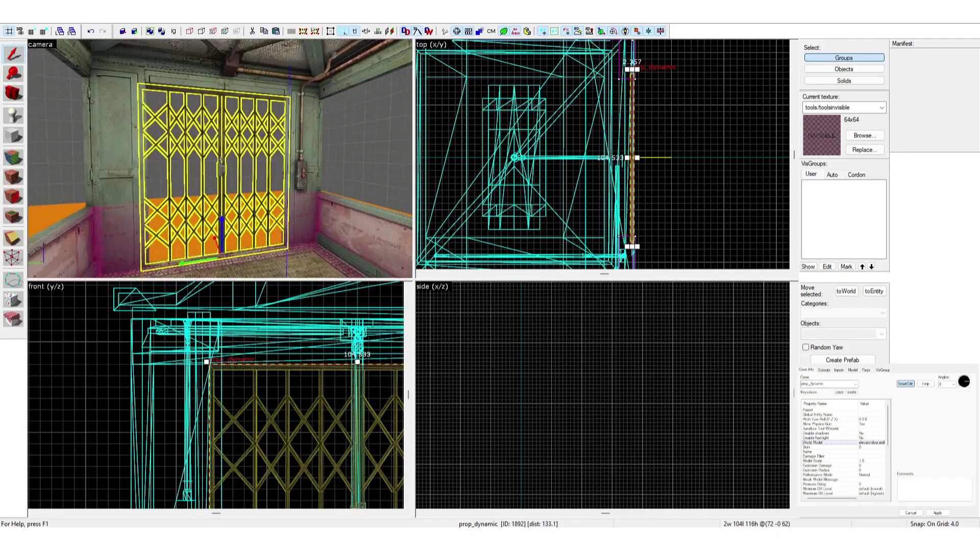
{"action": "key", "text": "s"}
{"action": "key", "text": "w"}
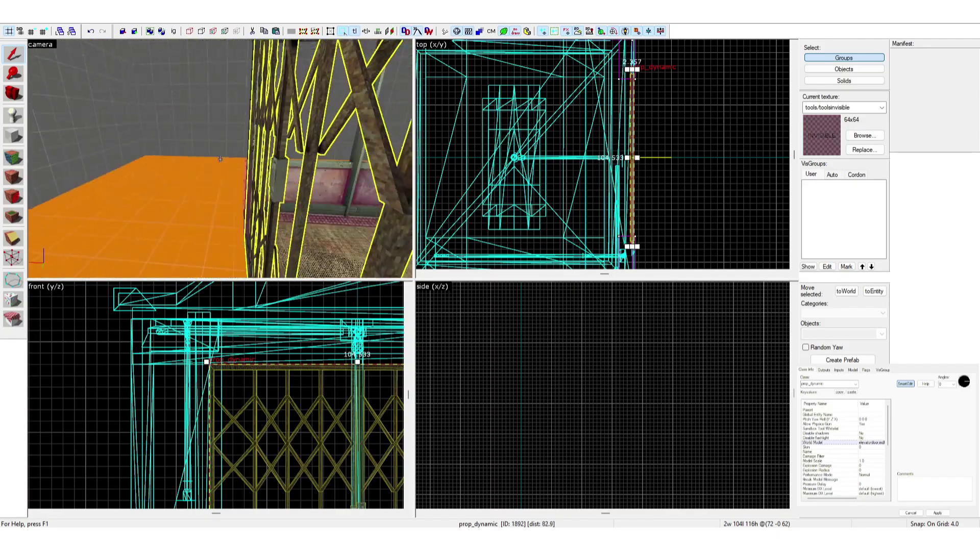
Name the gate prop elevatorgate
{"action": "key", "text": "z"}
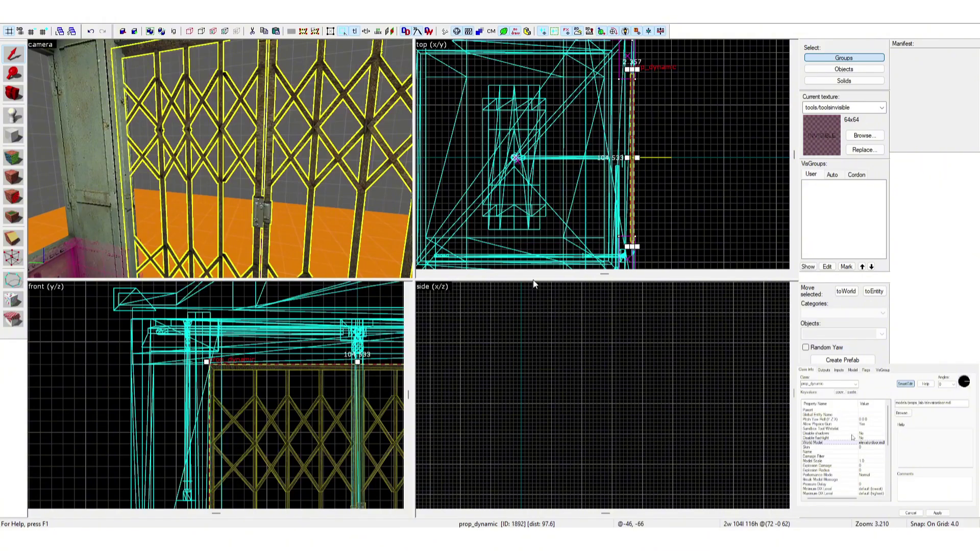
{"action": "left_click", "coordinate": [867, 453]}
{"action": "type", "text": "e"}
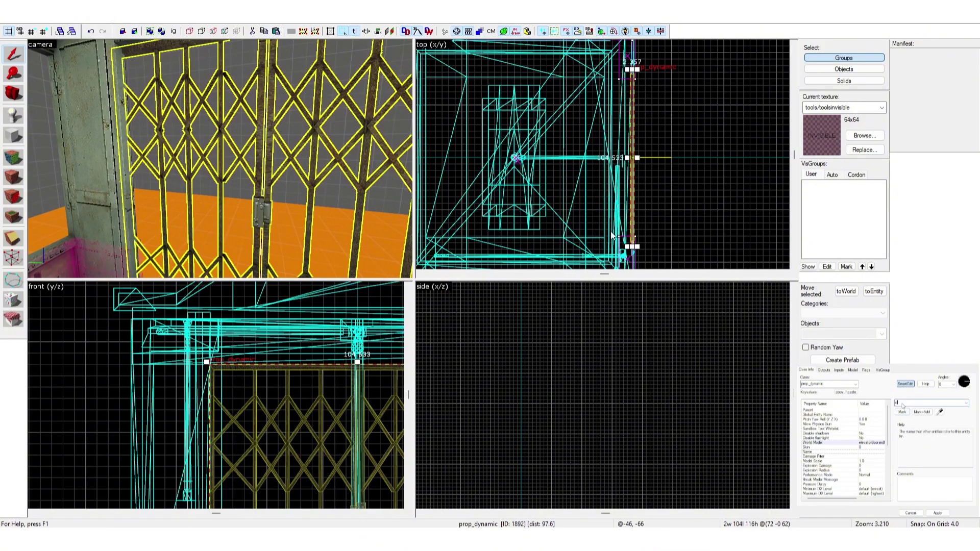
{"action": "type", "text": "leva"}
{"action": "type", "text": "z"}
{"action": "type", "text": "z"}
Select the elevator cabin prop and name it elevator
{"action": "left_click", "coordinate": [231, 121]}
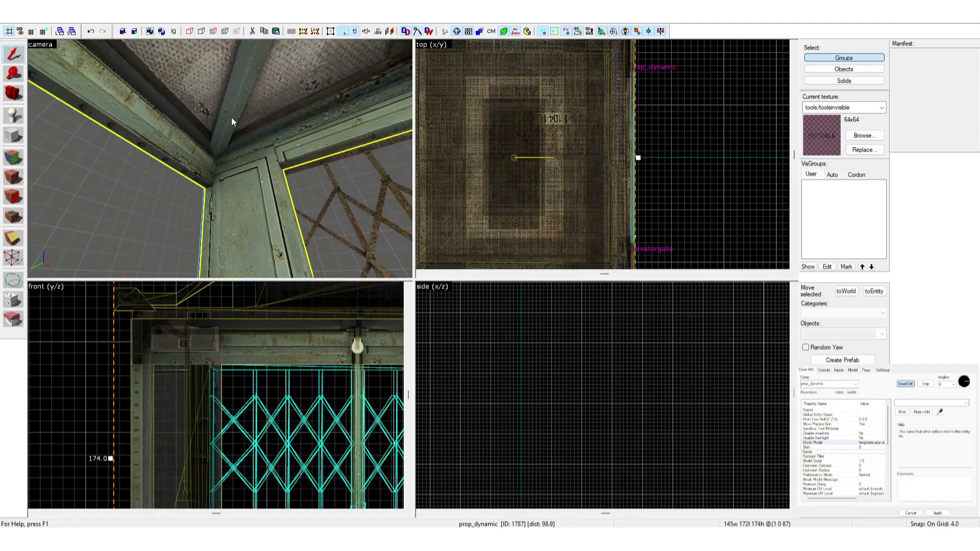
{"action": "key", "text": "z"}
{"action": "key", "text": "z"}
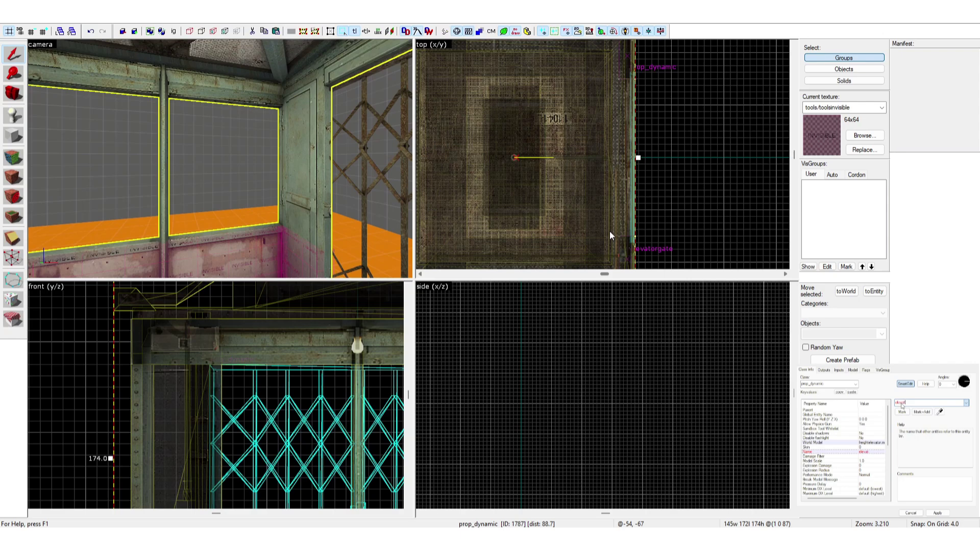
{"action": "left_click_drag", "start_coordinate": [237, 137], "coordinate": [231, 166]}
Name the func_movelinear made of the invisible collision blocks elevatormove
{"action": "left_click", "coordinate": [491, 179]}
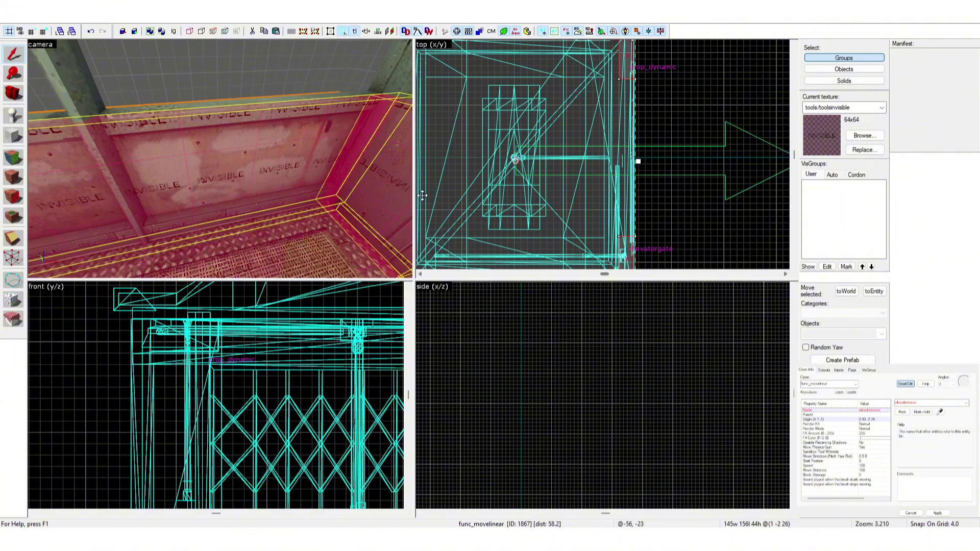
{"action": "key", "text": "z"}
{"action": "key", "text": "s"}
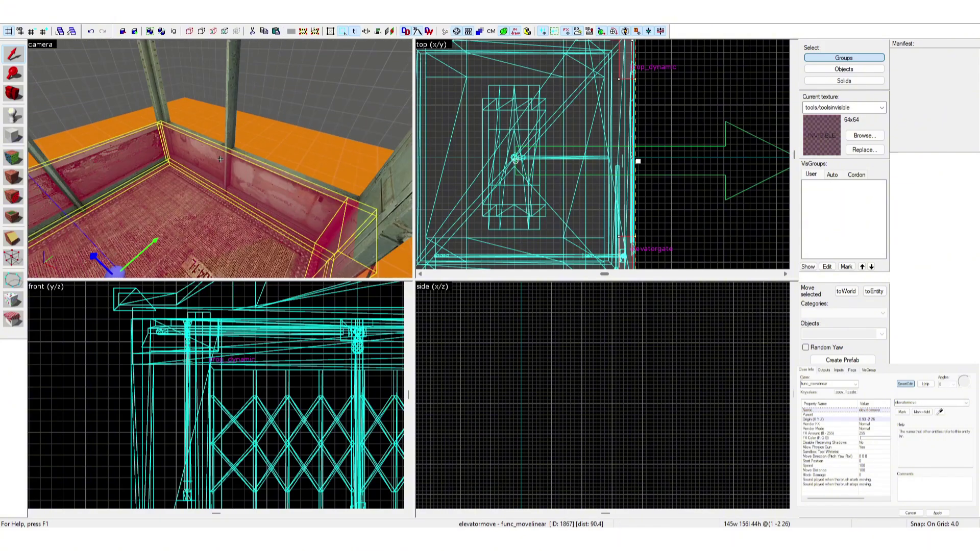
{"action": "key", "text": "w"}
{"action": "key", "text": "w"}
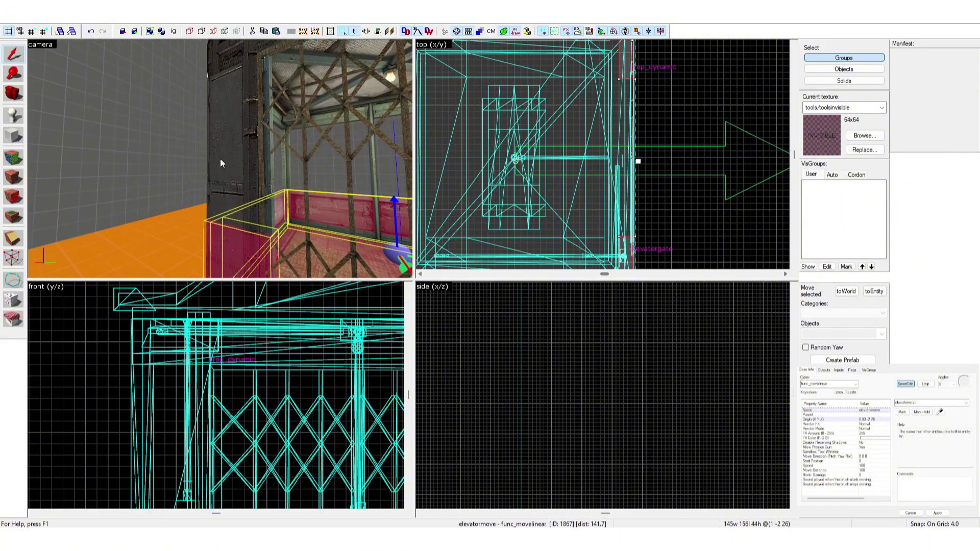
Try moving the elevatormove blocks vertically away from the elevator prop and back to their starting height
{"action": "key", "text": "s"}
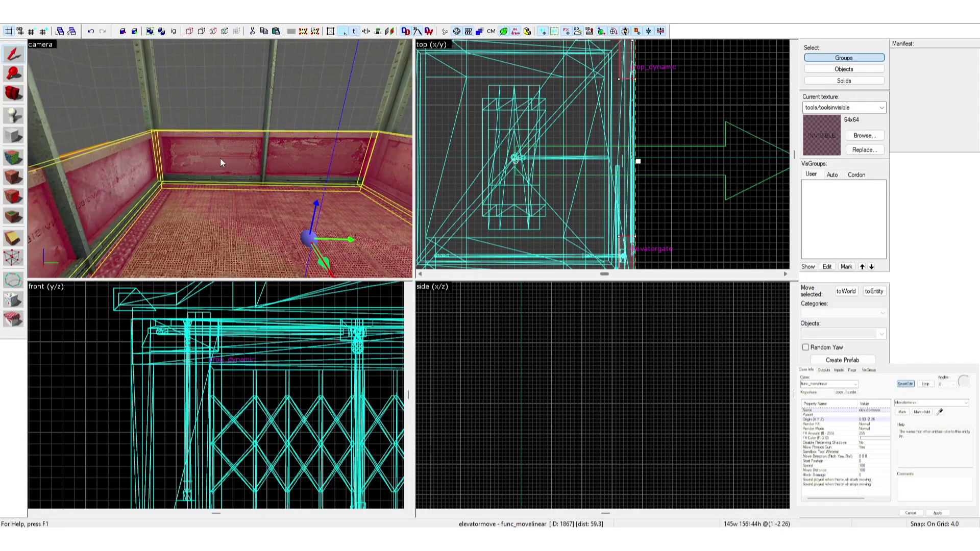
{"action": "key", "text": "s"}
{"action": "key", "text": "z"}
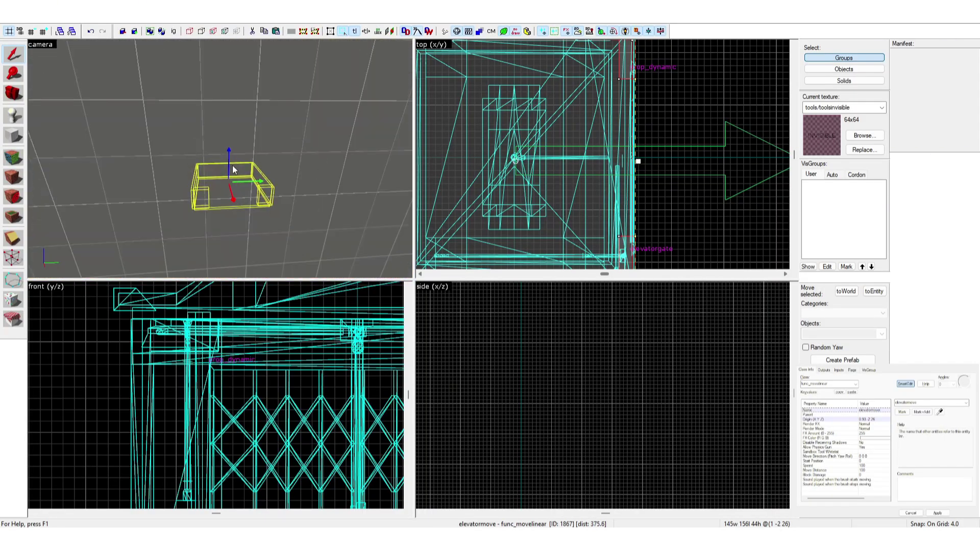
{"action": "mouse_move", "coordinate": [233, 156]}
{"action": "left_mouse_down"}
{"action": "mouse_move", "coordinate": [240, 97]}
{"action": "mouse_move", "coordinate": [232, 240]}
{"action": "left_mouse_up"}
{"action": "key", "text": "z"}
{"action": "key", "text": "w"}
{"action": "key", "text": "z"}
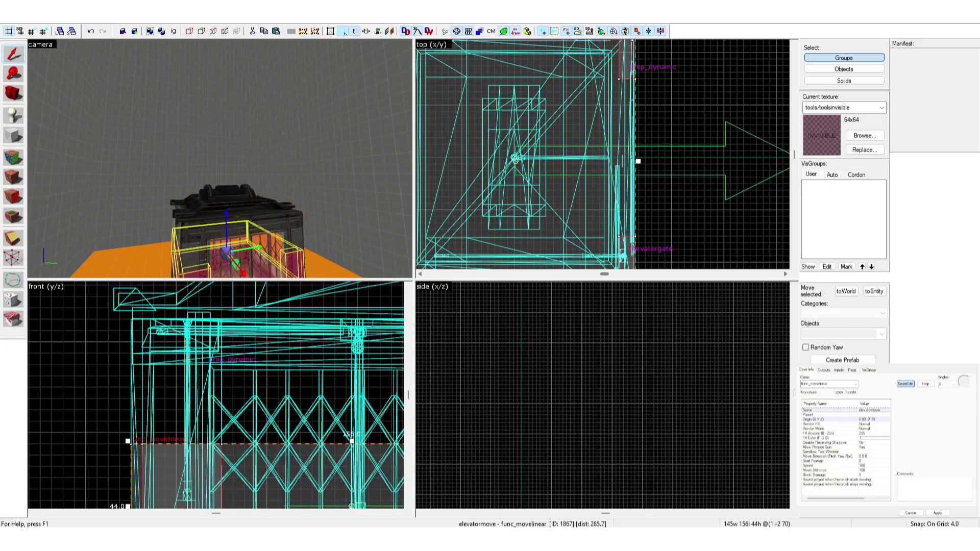
{"action": "key", "text": "s"}
{"action": "key", "text": "w"}
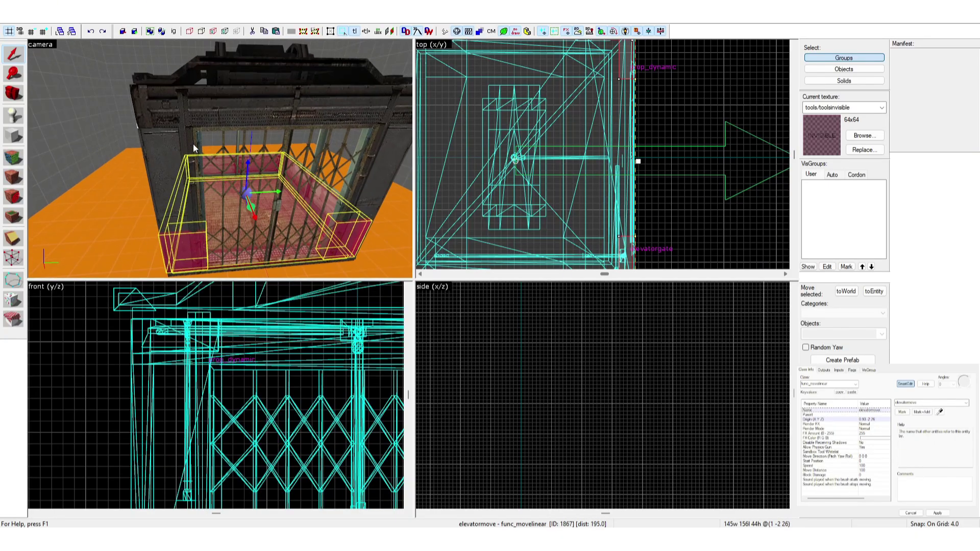
Set the elevator cabin prop's parent to elevatormove by picking the func_movelinear in the scene
{"action": "left_click", "coordinate": [174, 121]}
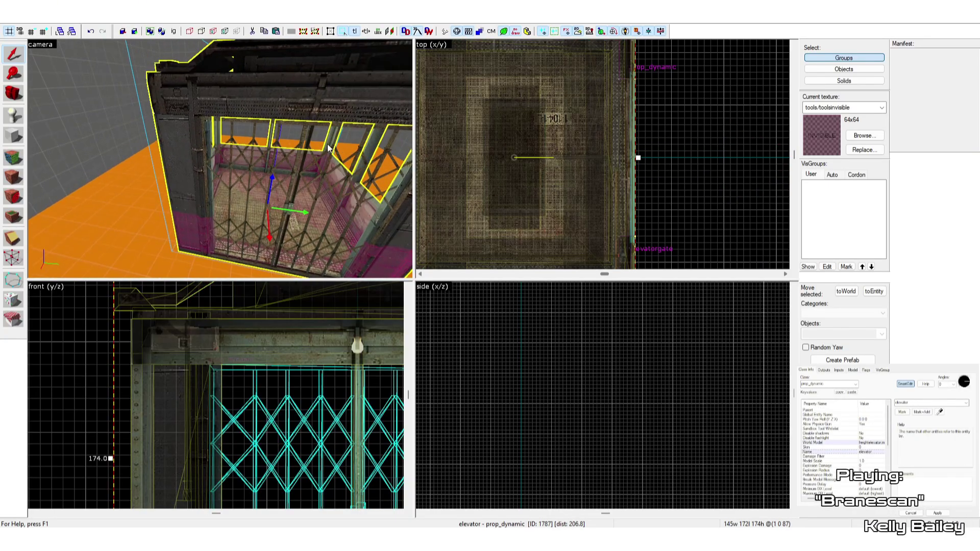
{"action": "key", "text": "z"}
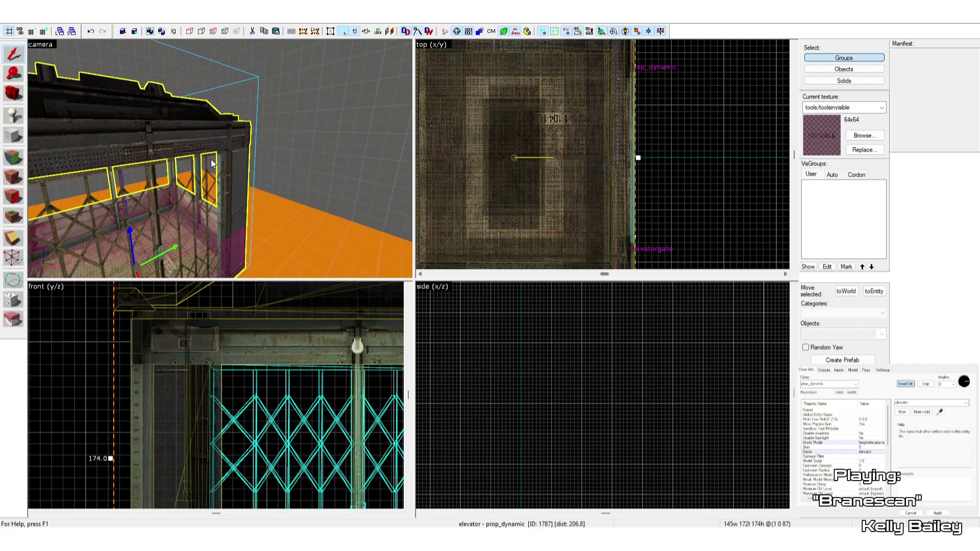
{"action": "key", "text": "z"}
{"action": "key", "text": "w"}
{"action": "key", "text": "z"}
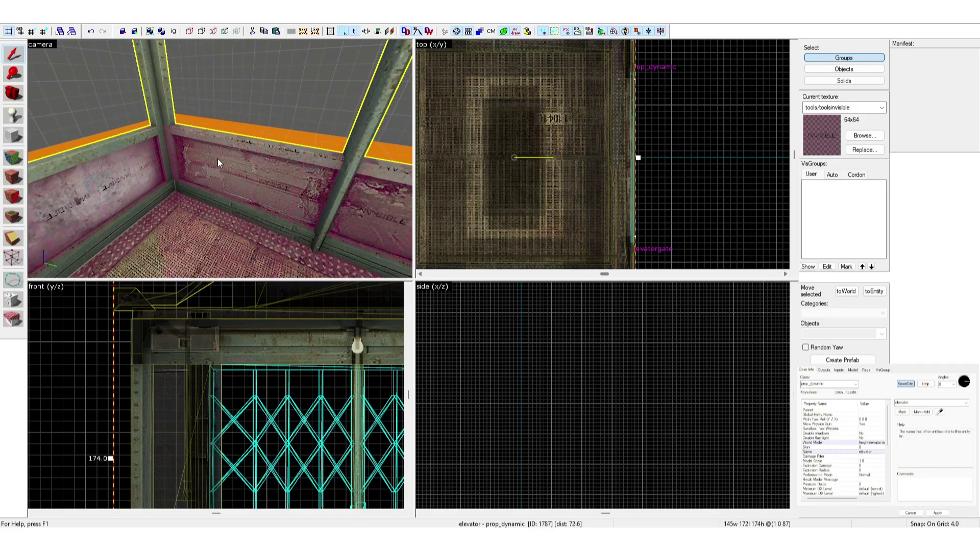
{"action": "key", "text": "z"}
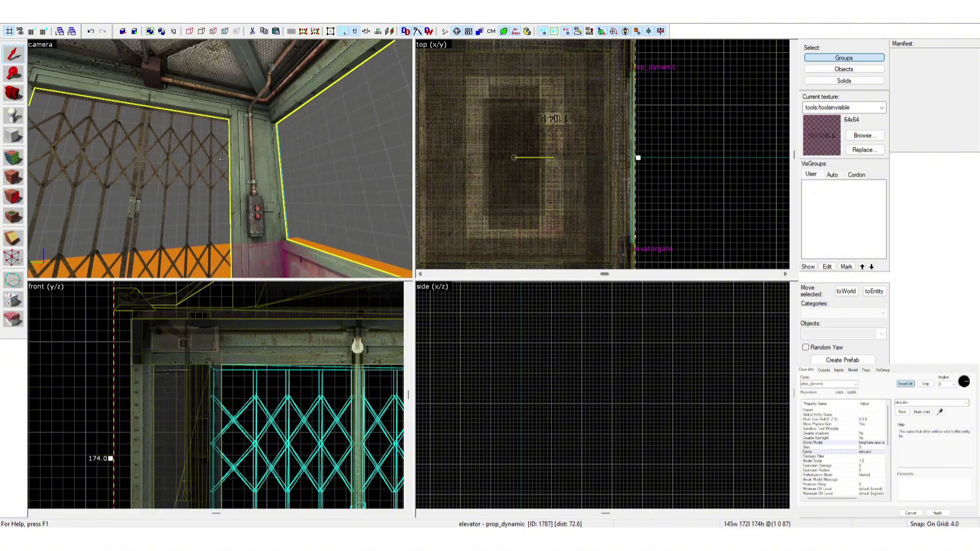
{"action": "key", "text": "z"}
{"action": "left_click", "coordinate": [864, 411]}
{"action": "left_click", "coordinate": [940, 411]}
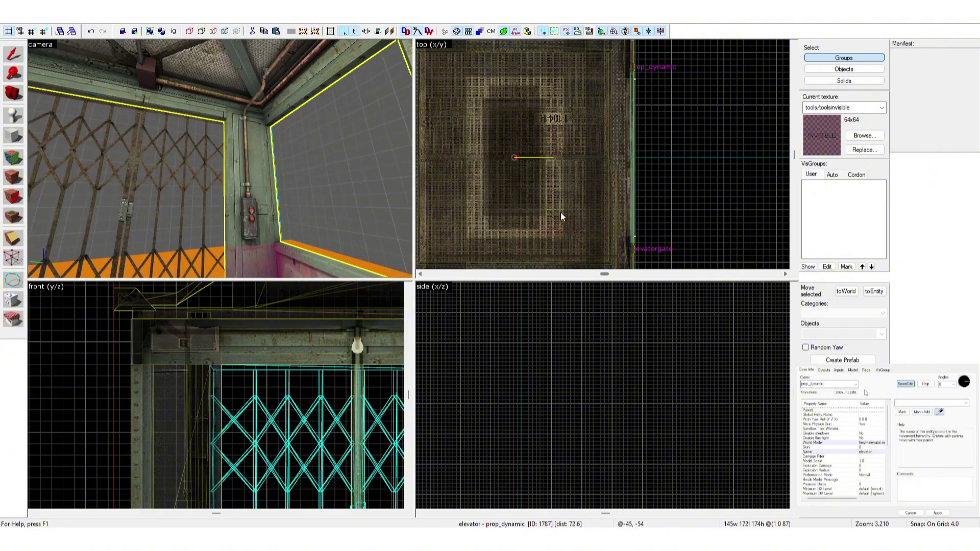
{"action": "key", "text": "z"}
{"action": "key", "text": "z"}
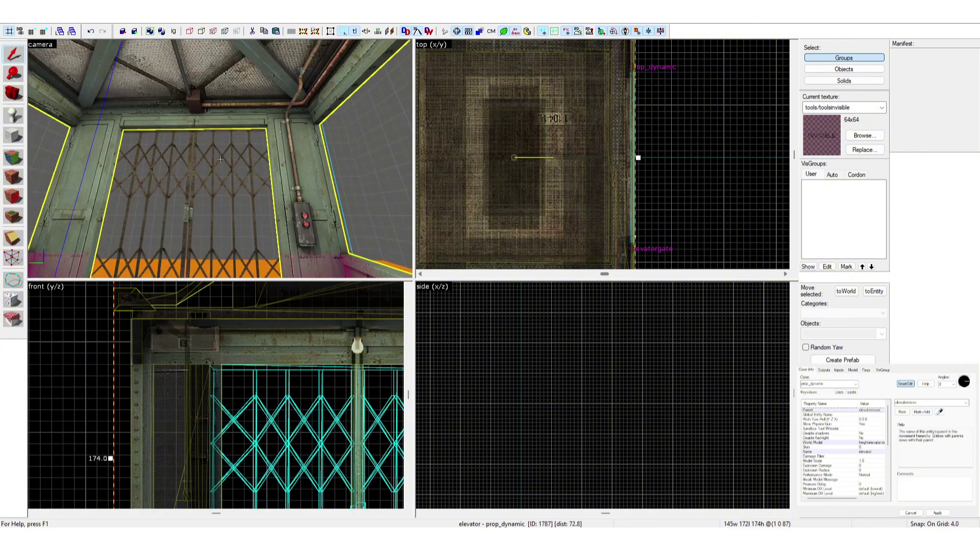
Set the elevatorgate prop's parent to elevatormove and apply the properties
{"action": "left_click", "coordinate": [231, 157]}
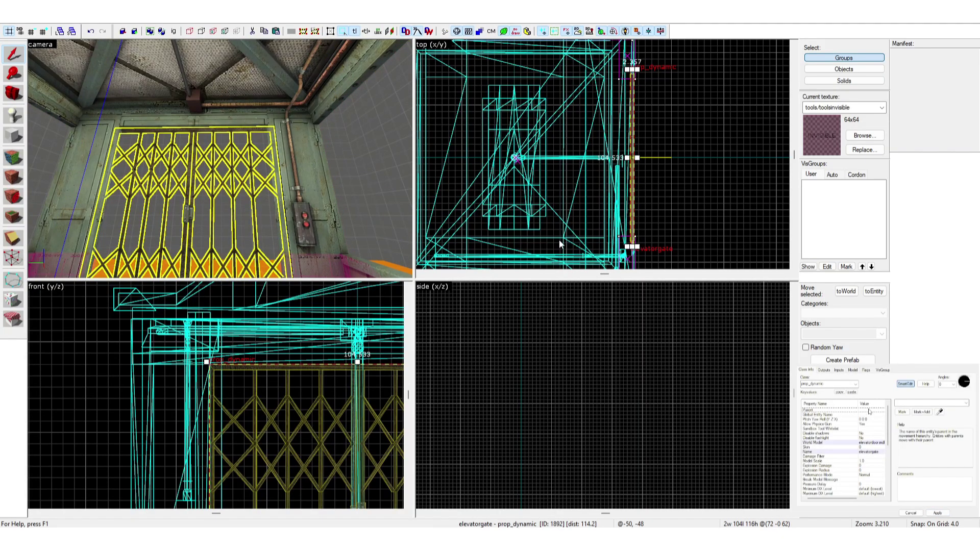
{"action": "key", "text": "z"}
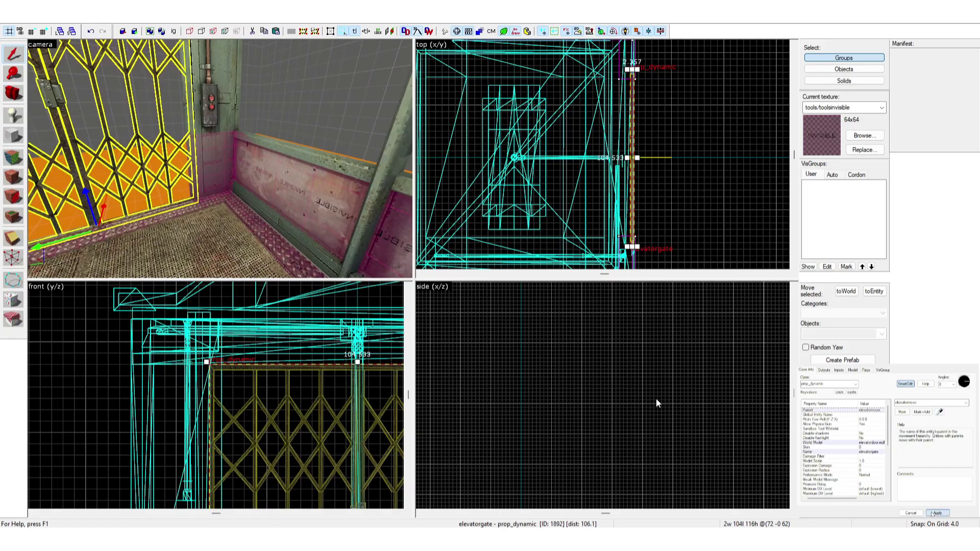
{"action": "key", "text": "z"}
{"action": "key", "text": "d"}
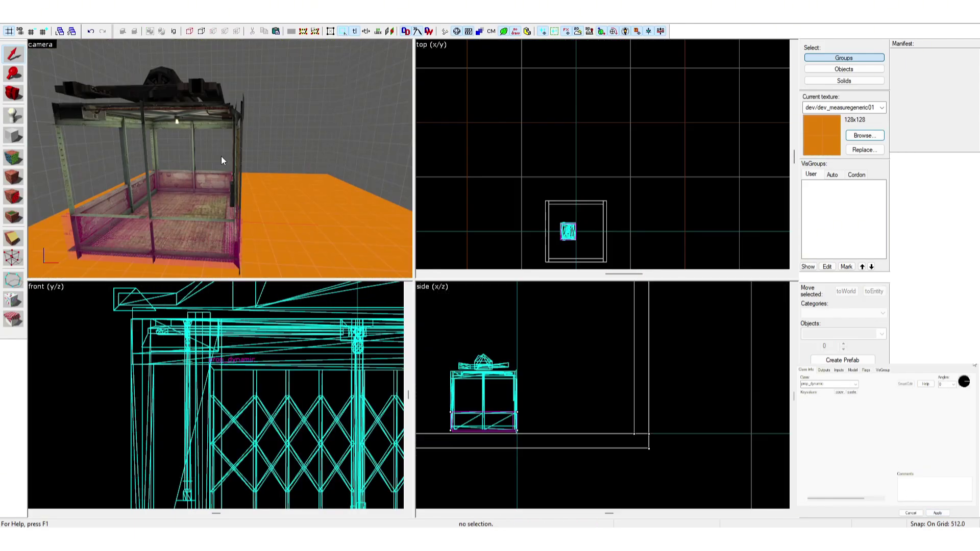
Select the elevator cabin prop, the elevatorgate prop and the elevatormove blocks together
{"action": "key", "text": "z"}
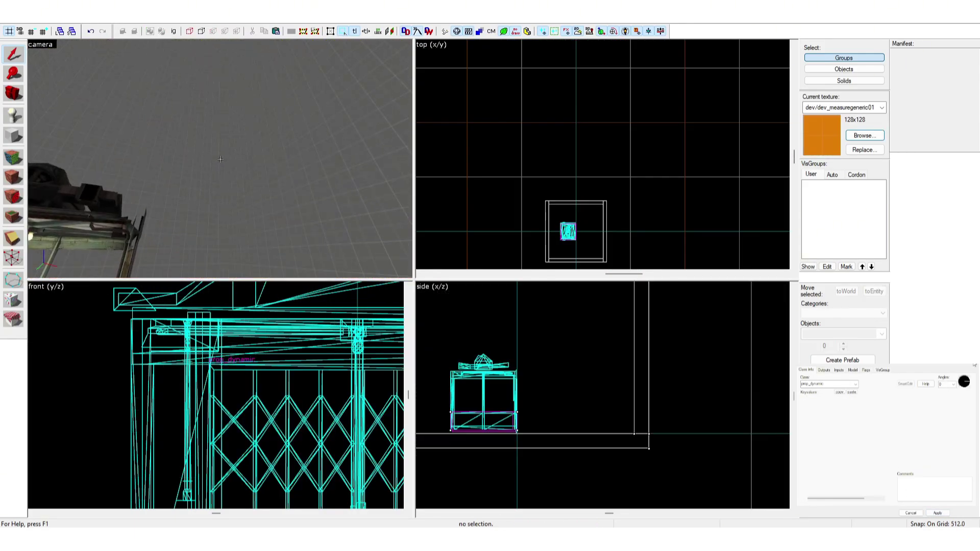
{"action": "left_click", "coordinate": [219, 159]}
{"action": "key", "text": "z"}
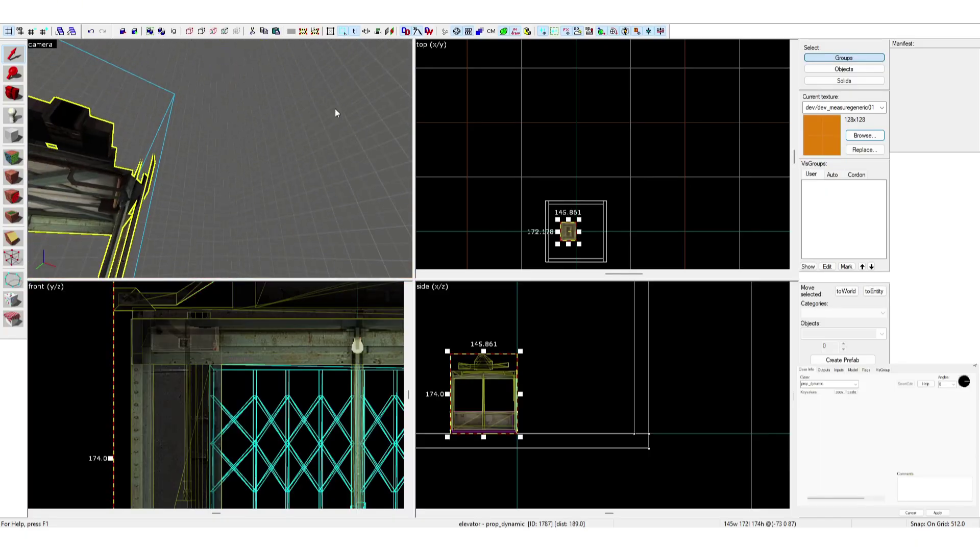
{"action": "key", "text": "z"}
{"action": "key", "text": "z"}
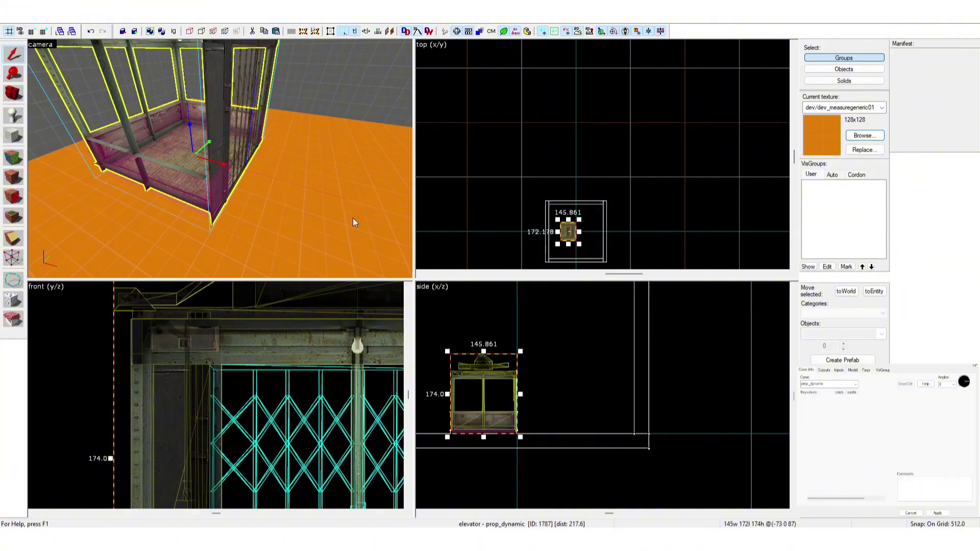
{"action": "key", "text": "z"}
{"action": "key", "text": "w"}
{"action": "key", "text": "z"}
{"action": "left_click", "coordinate": [232, 161], "text": "ctrl"}
{"action": "key", "text": "z"}
{"action": "key", "text": "z"}
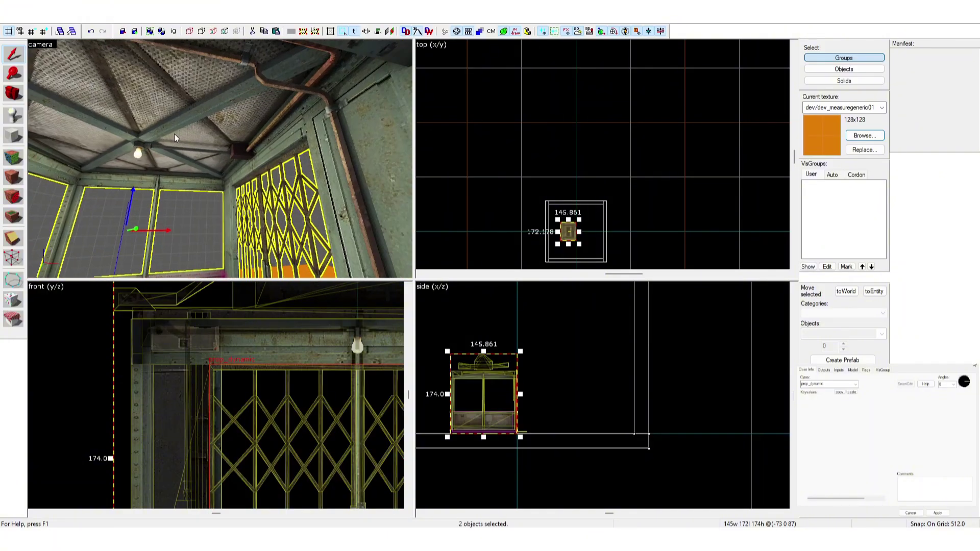
{"action": "key", "text": "z"}
{"action": "key", "text": "z"}
{"action": "left_click", "coordinate": [220, 159], "text": "ctrl"}
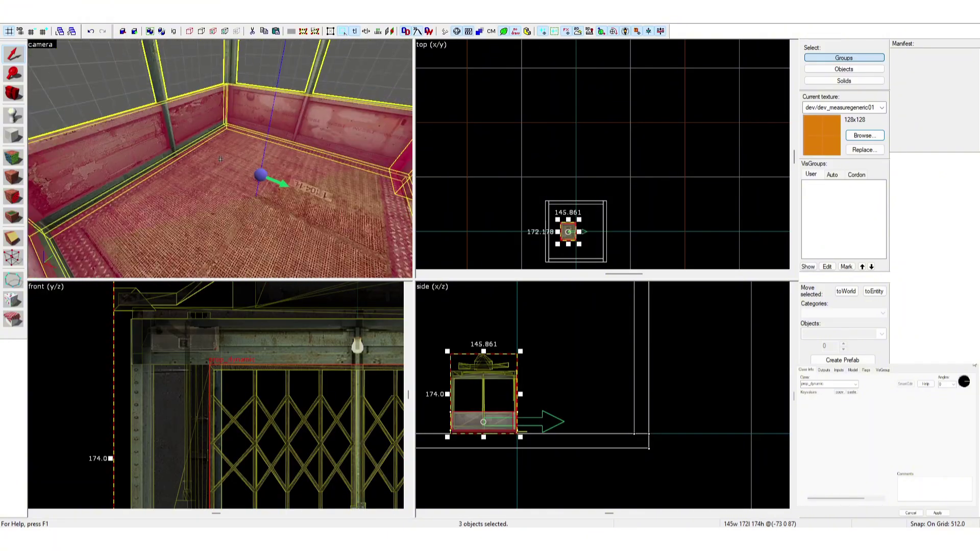
Raise the three selected elevator parts 512 units along the Z axis inside the shaft
{"action": "key", "text": "s"}
{"action": "key", "text": "z"}
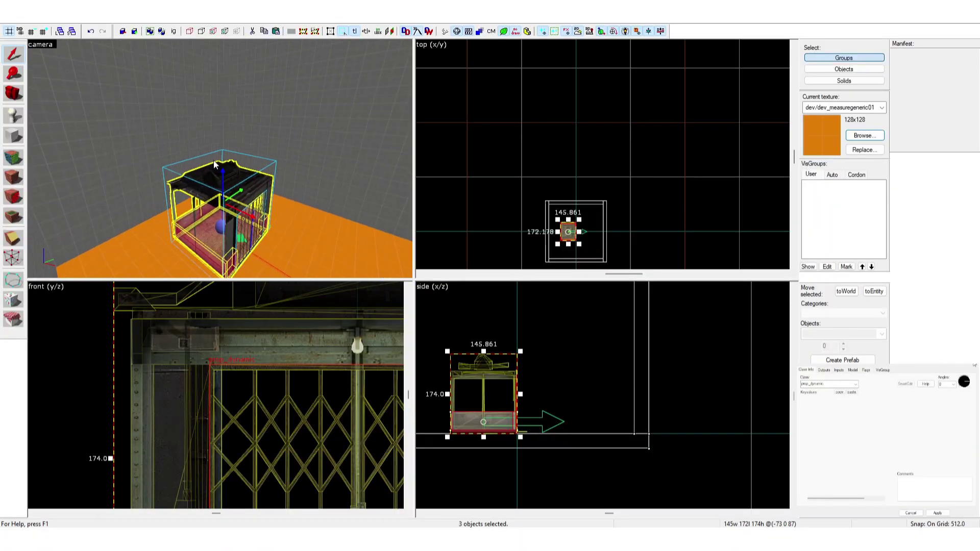
{"action": "left_click_drag", "start_coordinate": [223, 172], "coordinate": [225, 158]}
{"action": "left_click_drag", "start_coordinate": [209, 53], "coordinate": [209, 53]}
{"action": "key", "text": "z"}
{"action": "key", "text": "s"}
{"action": "key", "text": "z"}
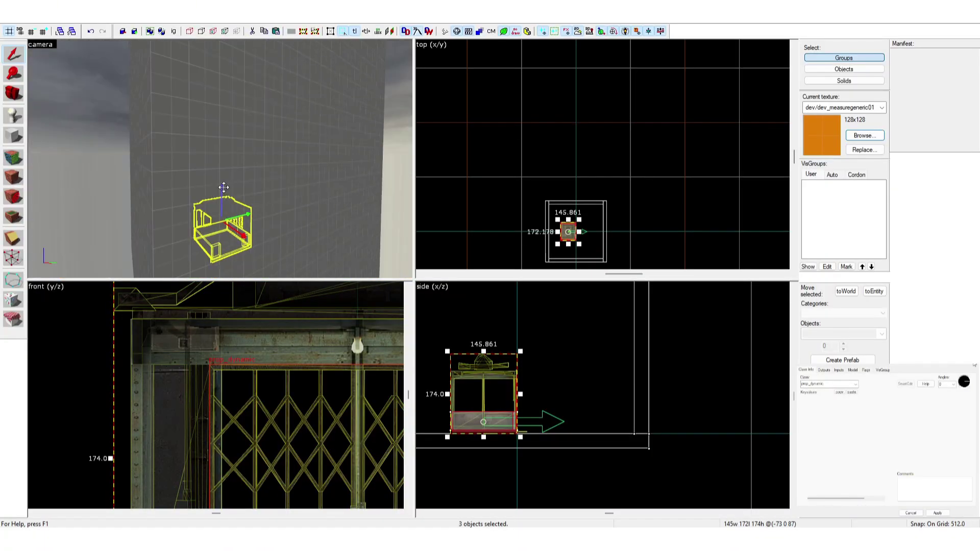
{"action": "left_click_drag", "start_coordinate": [223, 188], "coordinate": [213, 77]}
{"action": "key", "text": "w"}
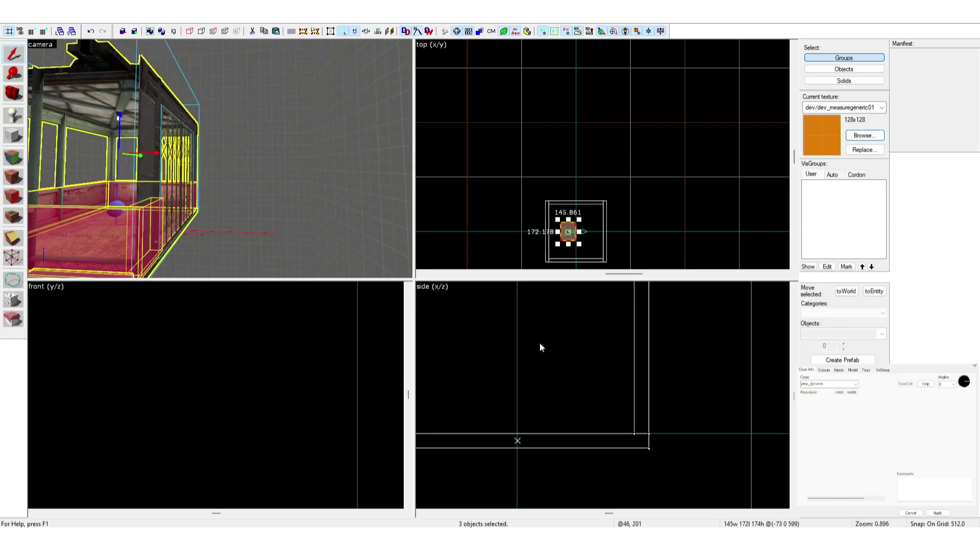
Reduce the grid size to 8 units for building at the base of the raised elevator's gate
{"action": "scroll", "coordinate": [540, 342], "scroll_direction": "down", "scroll_amount": 8}
{"action": "middle_click_drag", "start_coordinate": [522, 317], "coordinate": [541, 376]}
{"action": "scroll", "coordinate": [535, 337], "scroll_direction": "up", "scroll_amount": 8}
{"action": "scroll", "coordinate": [541, 376], "scroll_direction": "up", "scroll_amount": 5}
{"action": "key", "text": "bracketleft"}
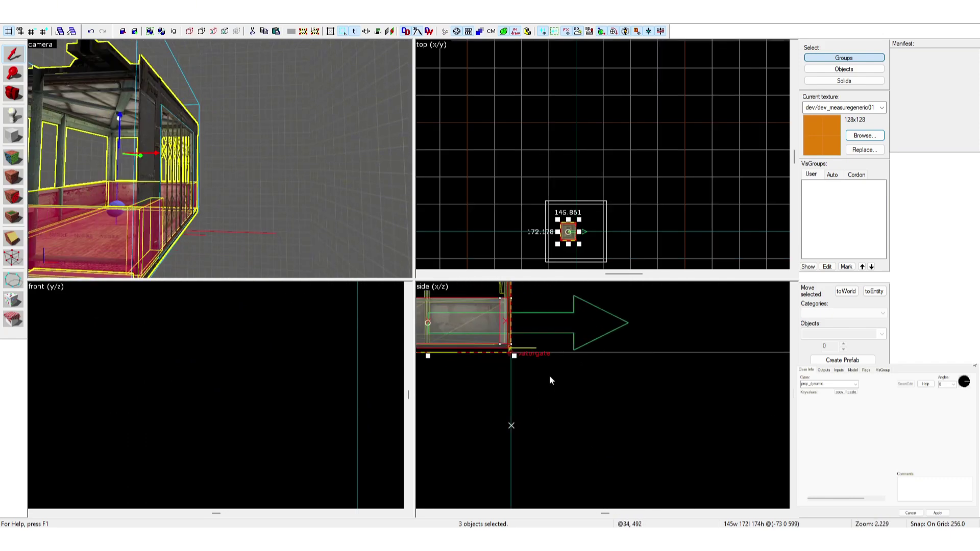
{"action": "key", "text": "bracketleft"}
{"action": "key", "text": "bracketleft"}
{"action": "key", "text": "bracketleft"}
{"action": "key", "text": "bracketleft"}
{"action": "key", "text": "bracketleft"}
{"action": "scroll", "coordinate": [531, 377], "scroll_direction": "up", "scroll_amount": 3}
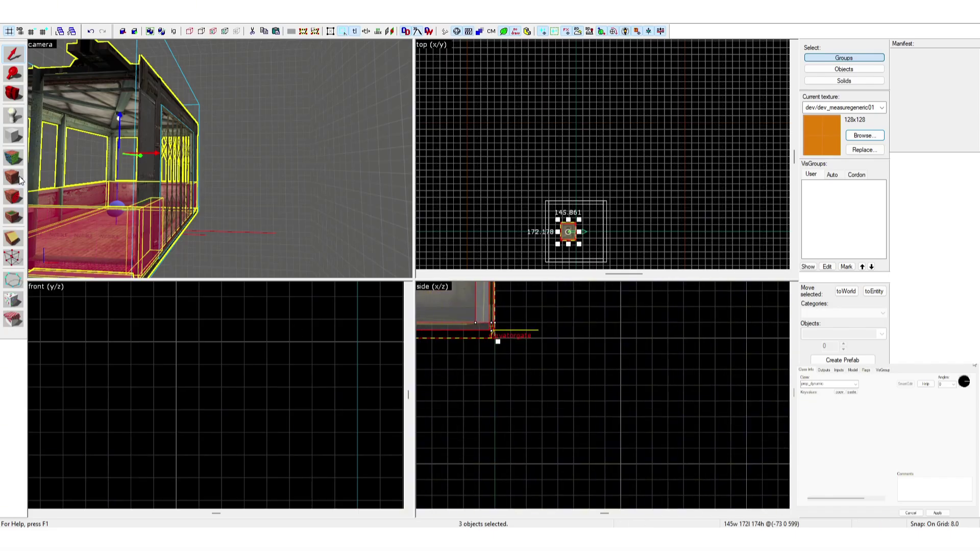
Create an upper landing block 256 units long, 172 wide and 16 thick, running outward from the raised elevator's doorway
{"action": "left_click", "coordinate": [14, 135]}
{"action": "scroll", "coordinate": [542, 407], "scroll_direction": "up", "scroll_amount": 3}
{"action": "left_click_drag", "start_coordinate": [474, 379], "coordinate": [711, 405]}
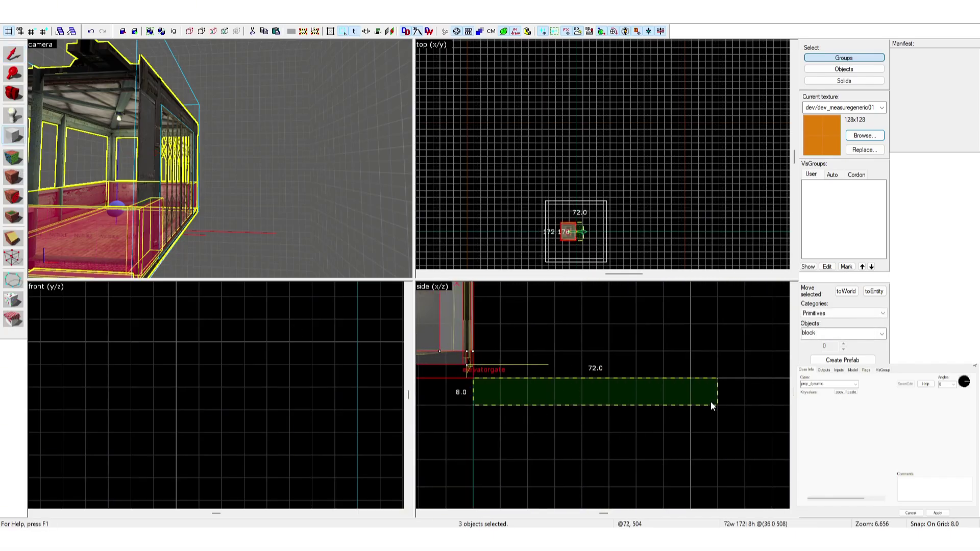
{"action": "scroll", "coordinate": [526, 395], "scroll_direction": "down", "scroll_amount": 2}
{"action": "scroll", "coordinate": [534, 399], "scroll_direction": "down", "scroll_amount": 4}
{"action": "left_click_drag", "start_coordinate": [487, 400], "coordinate": [722, 401]}
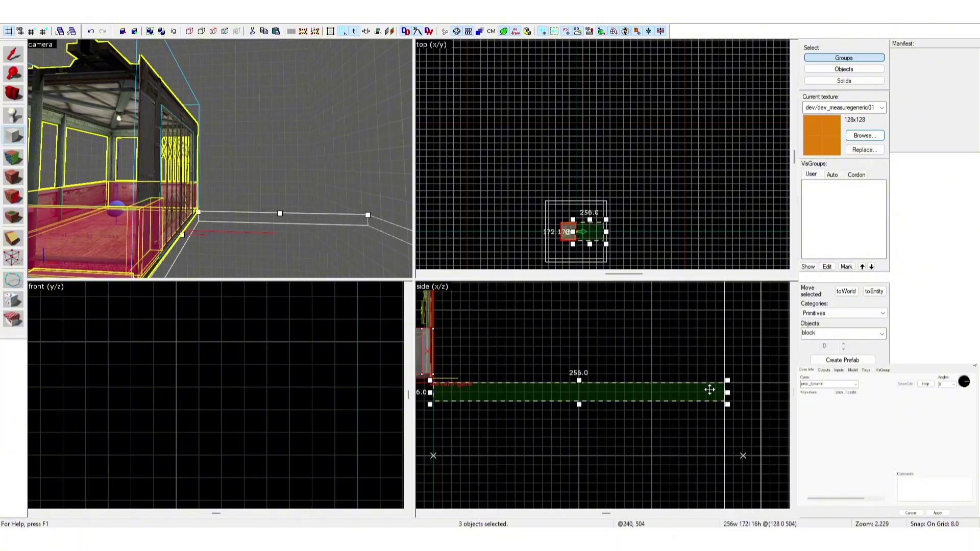
{"action": "key", "text": "Return"}
{"action": "left_click", "coordinate": [19, 60]}
{"action": "key", "text": "z"}
{"action": "key", "text": "d"}
{"action": "key", "text": "z"}
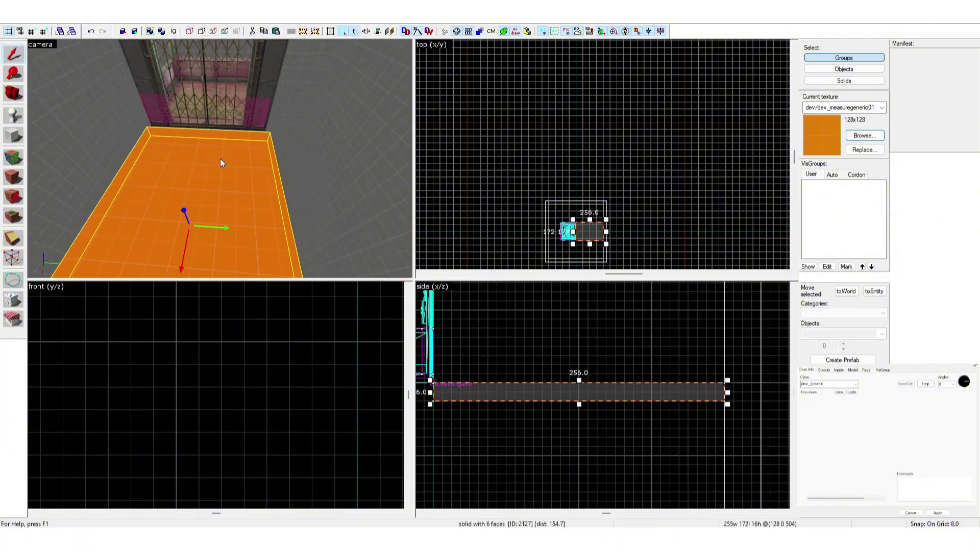
Select the raised elevatormove blocks together with the elevator cabin and gate props again
{"action": "left_click", "coordinate": [233, 176]}
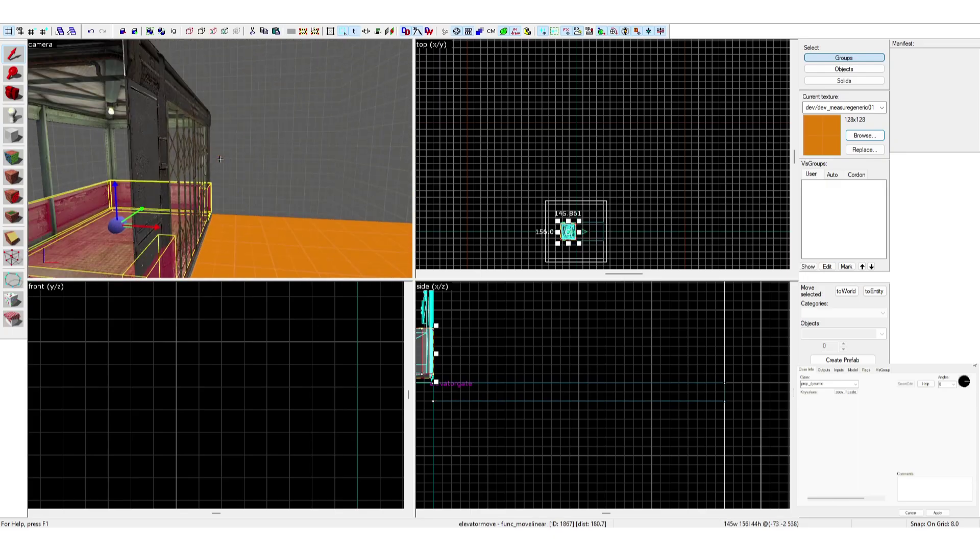
{"action": "key", "text": "d"}
{"action": "left_click", "coordinate": [199, 136], "text": "ctrl"}
{"action": "key", "text": "z"}
{"action": "key", "text": "s"}
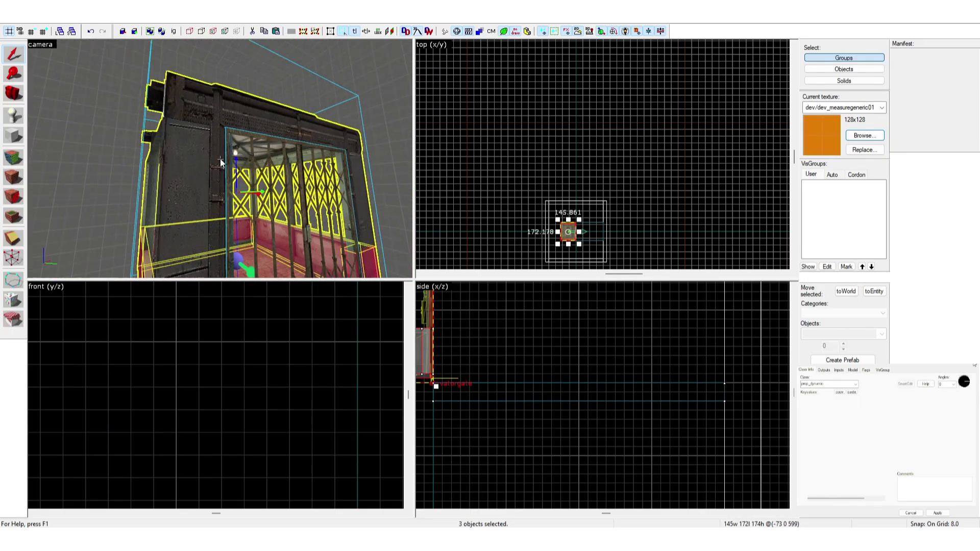
{"action": "key", "text": "z"}
Set the grid size to 512 units and centre the 2D views on the selected elevator parts
{"action": "key", "text": "bracketright"}
{"action": "key", "text": "bracketright"}
{"action": "key", "text": "bracketright"}
{"action": "key", "text": "bracketright"}
{"action": "key", "text": "bracketright"}
{"action": "key", "text": "bracketright"}
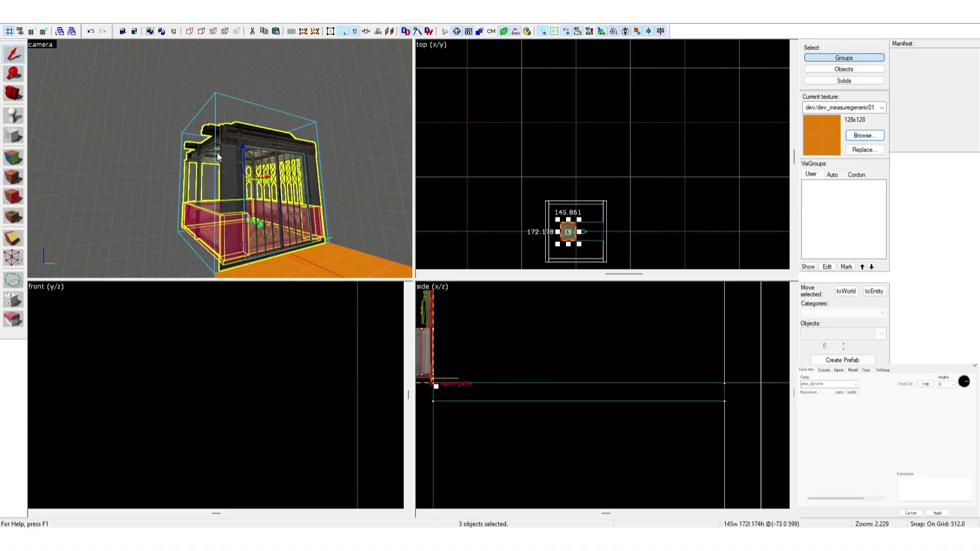
{"action": "key", "text": "ctrl+e"}
{"action": "key", "text": "z"}
{"action": "key", "text": "s"}
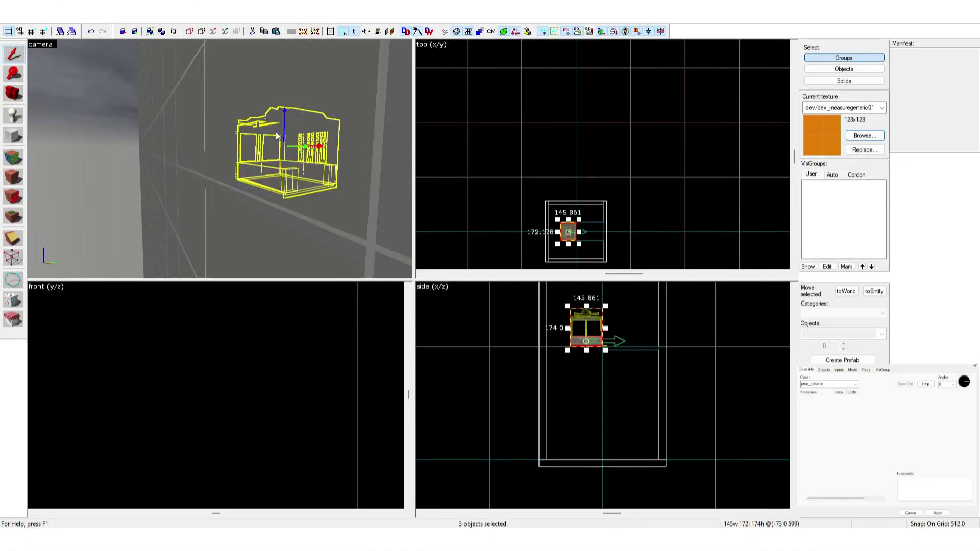
Move the selected elevator brushes, cabin and gate props 512 units straight down to the shaft floor
{"action": "key", "text": "z"}
{"action": "left_click_drag", "start_coordinate": [267, 125], "coordinate": [259, 238]}
{"action": "key", "text": "z"}
{"action": "key", "text": "s"}
{"action": "key", "text": "w"}
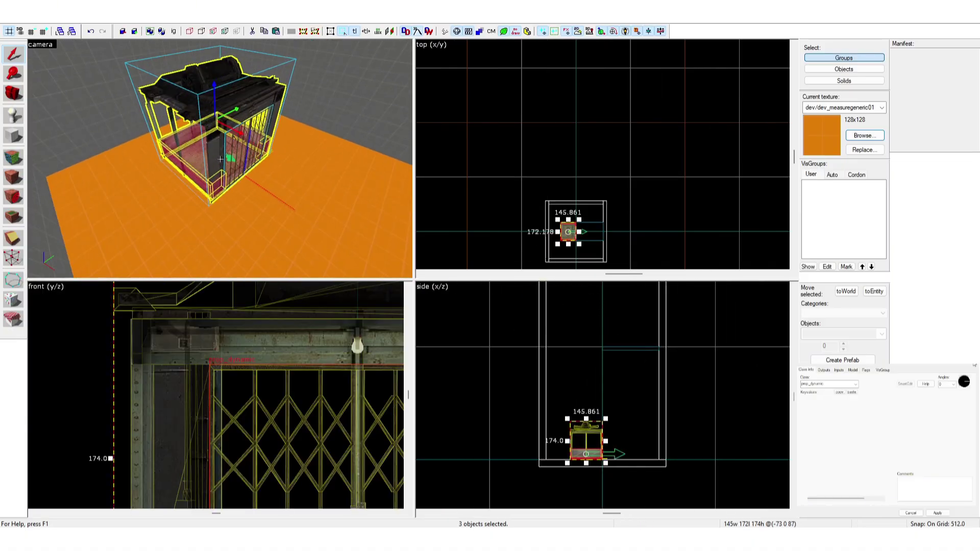
{"action": "key", "text": "w"}
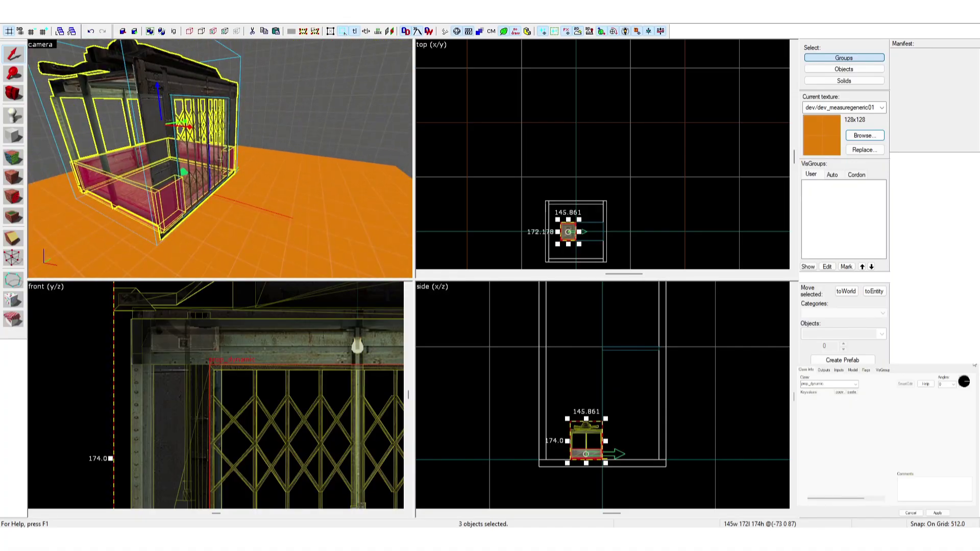
Select only the elevatormove func_movelinear and set its Move Distance to 512
{"action": "key", "text": "z"}
{"action": "left_click", "coordinate": [209, 205]}
{"action": "key", "text": "z"}
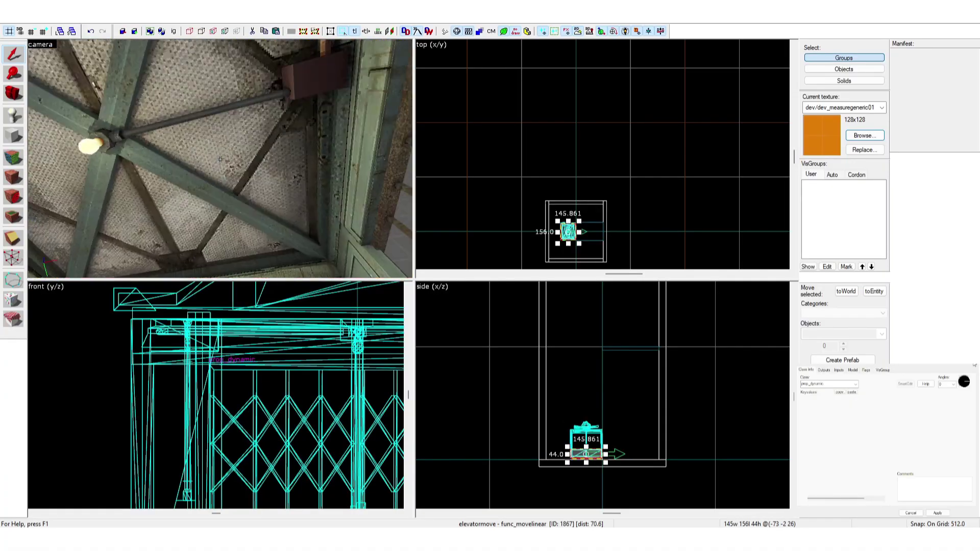
{"action": "key", "text": "w"}
{"action": "key", "text": "z"}
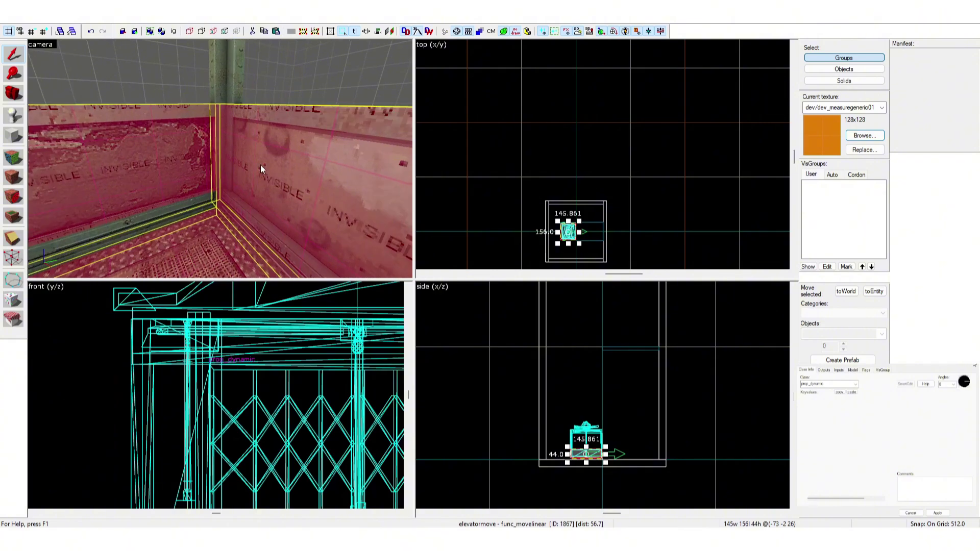
{"action": "key", "text": "z"}
{"action": "key", "text": "z"}
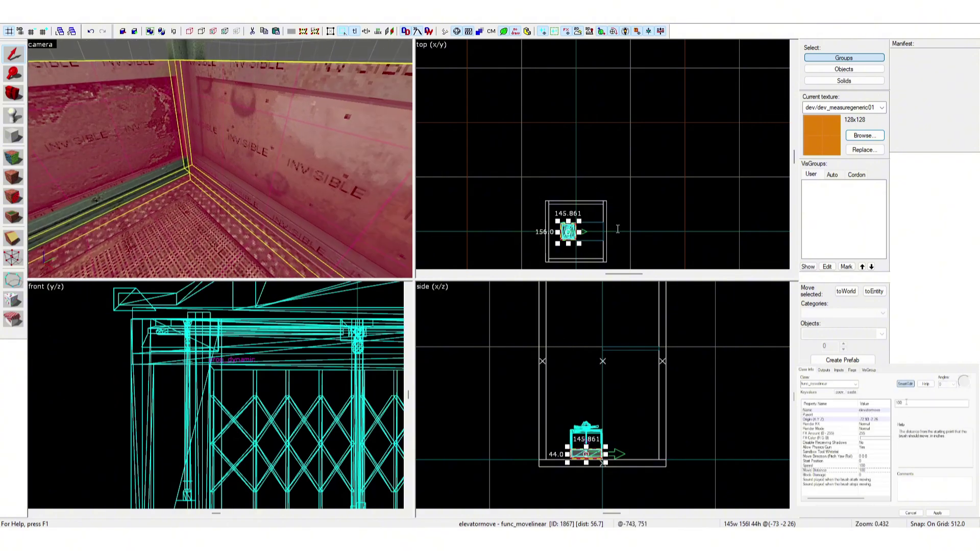
{"action": "key", "text": "z"}
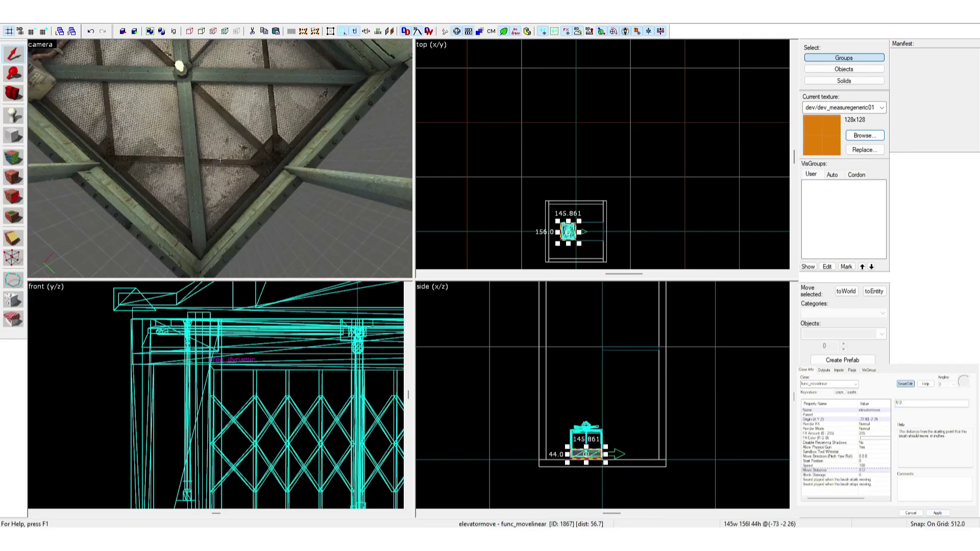
{"action": "key", "text": "z"}
{"action": "scroll", "coordinate": [227, 145], "scroll_direction": "up", "scroll_amount": 10}
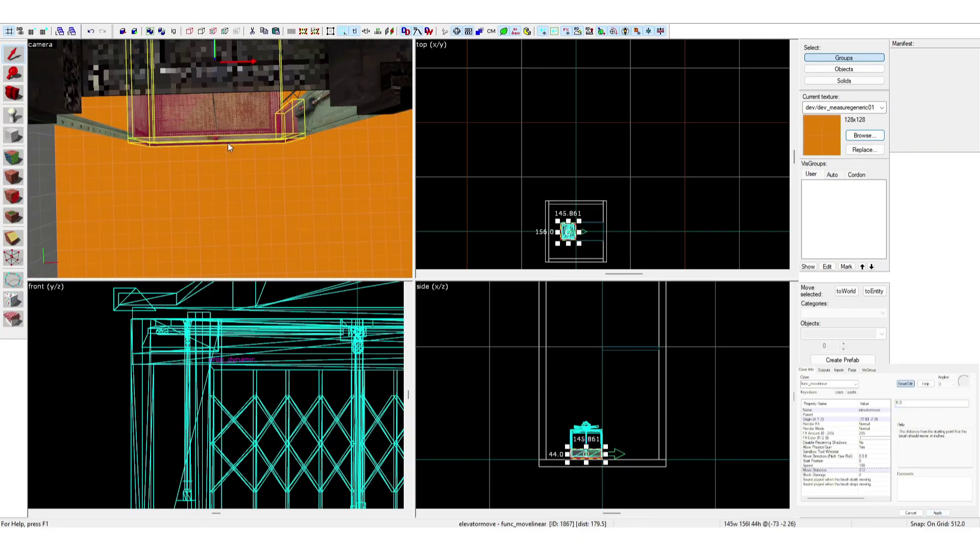
{"action": "key", "text": "z"}
{"action": "key", "text": "z"}
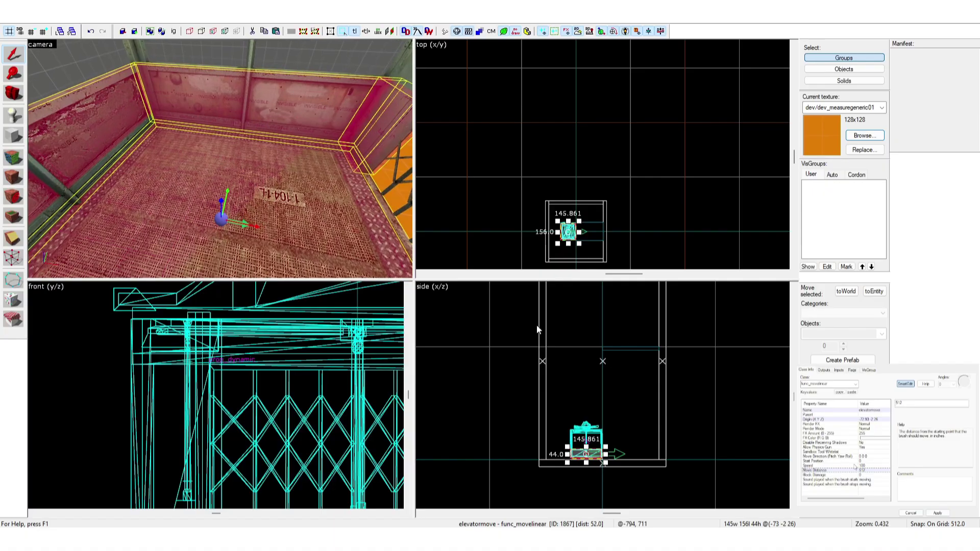
Set the Speed of the elevatormove func_movelinear to 75
{"action": "left_click", "coordinate": [860, 465]}
{"action": "double_click", "coordinate": [911, 403]}
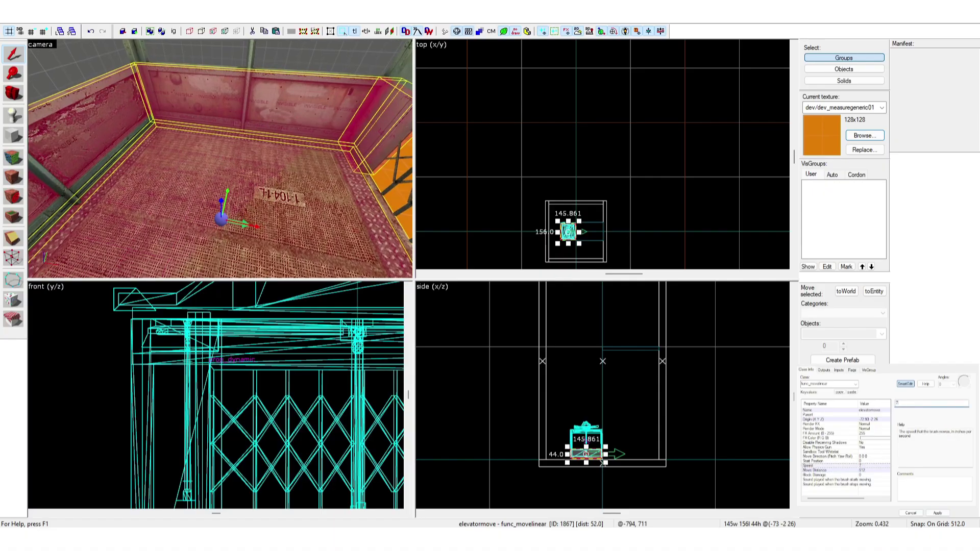
{"action": "type", "text": "75z"}
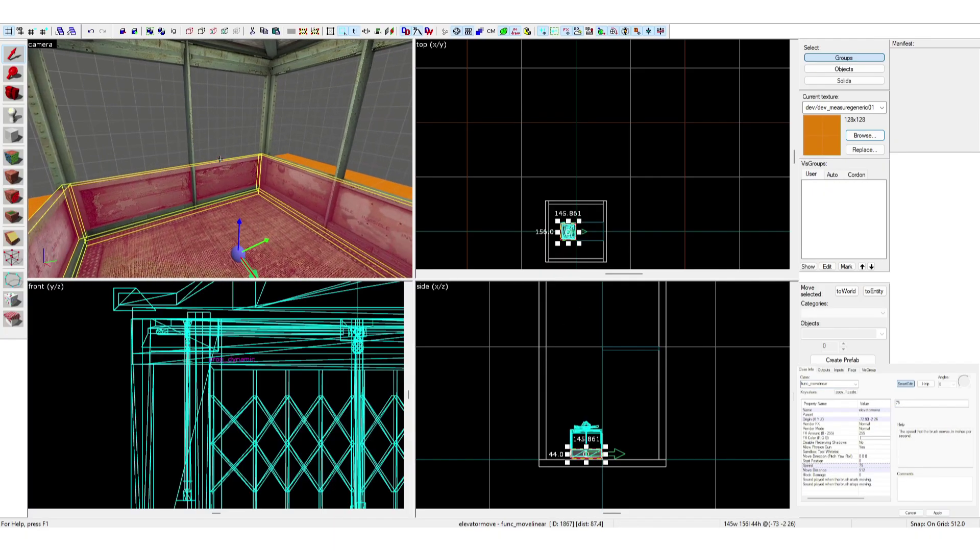
Assign the elevator move loop as the moving sound and elevator_stop1.wav as the stop sound of elevatormove
{"action": "type", "text": "z"}
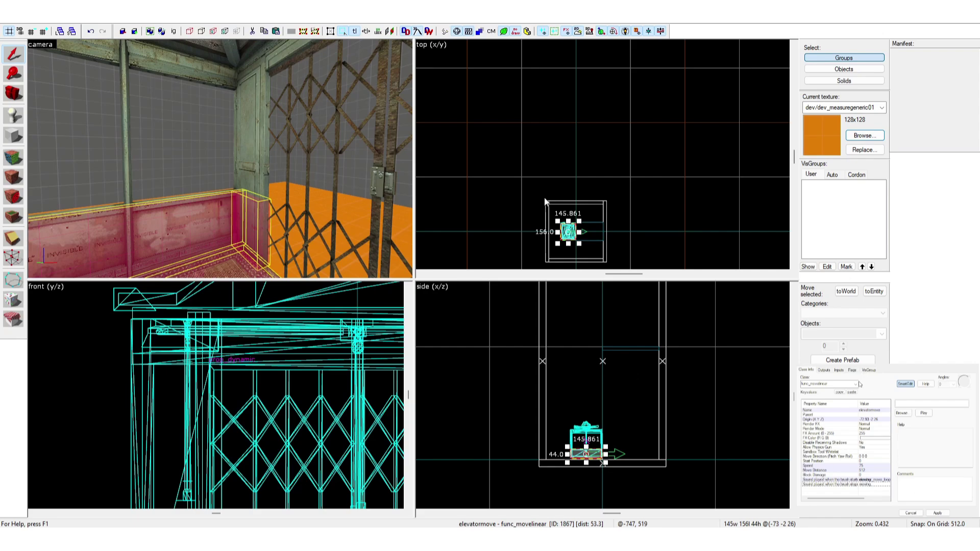
{"action": "scroll", "coordinate": [245, 199], "scroll_direction": "down", "scroll_amount": 3}
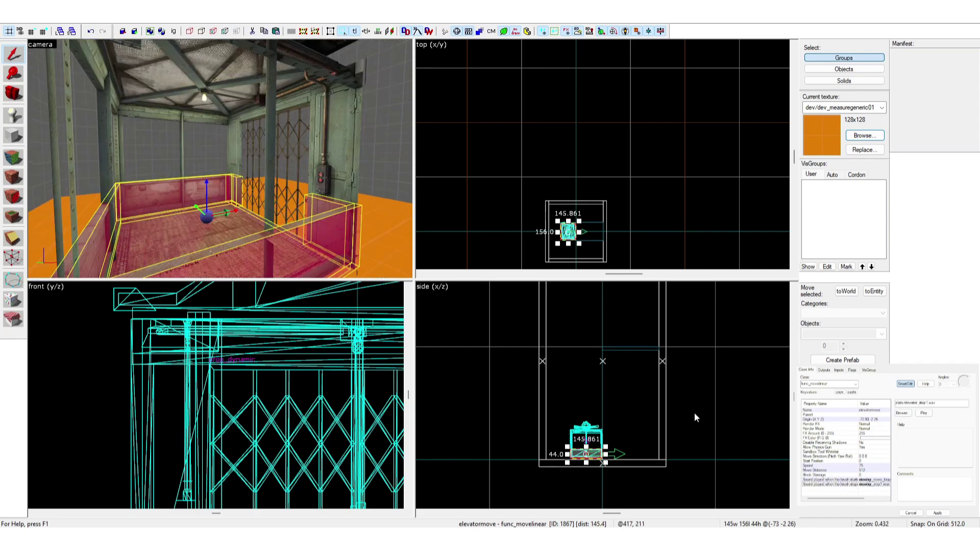
{"action": "key", "text": "z"}
{"action": "key", "text": "d"}
{"action": "key", "text": "z"}
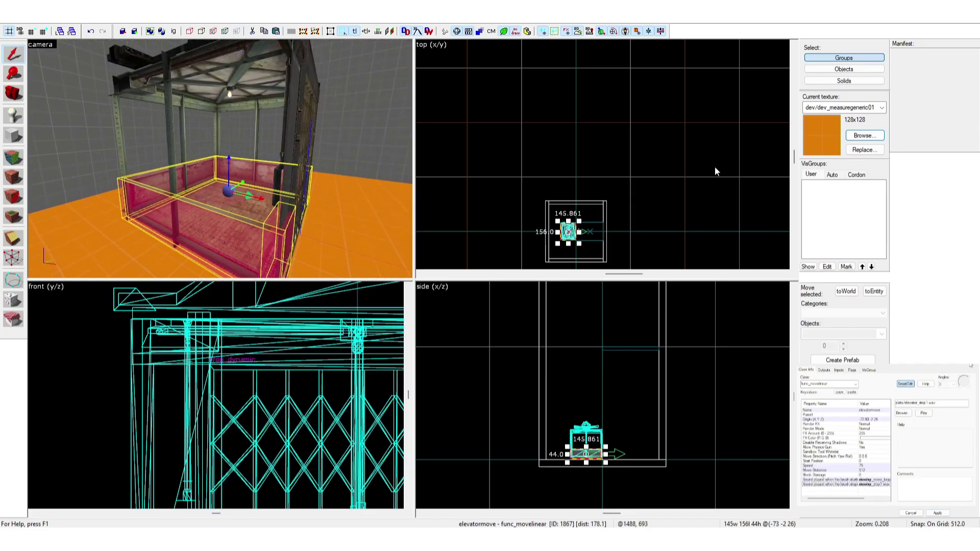
Try to set elevatormove's Move Direction by using Point At on a spot in the camera view
{"action": "key", "text": "z"}
{"action": "key", "text": "w"}
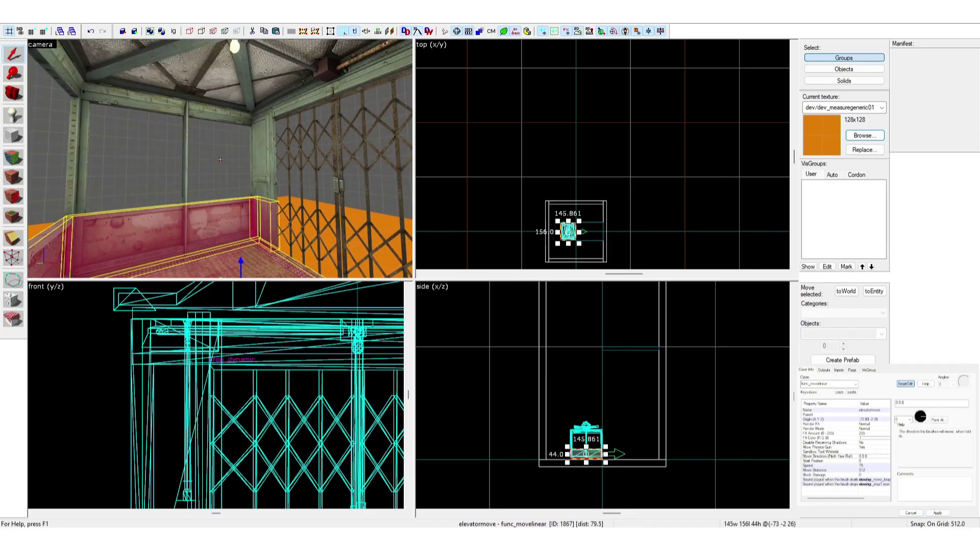
{"action": "key", "text": "s"}
{"action": "key", "text": "z"}
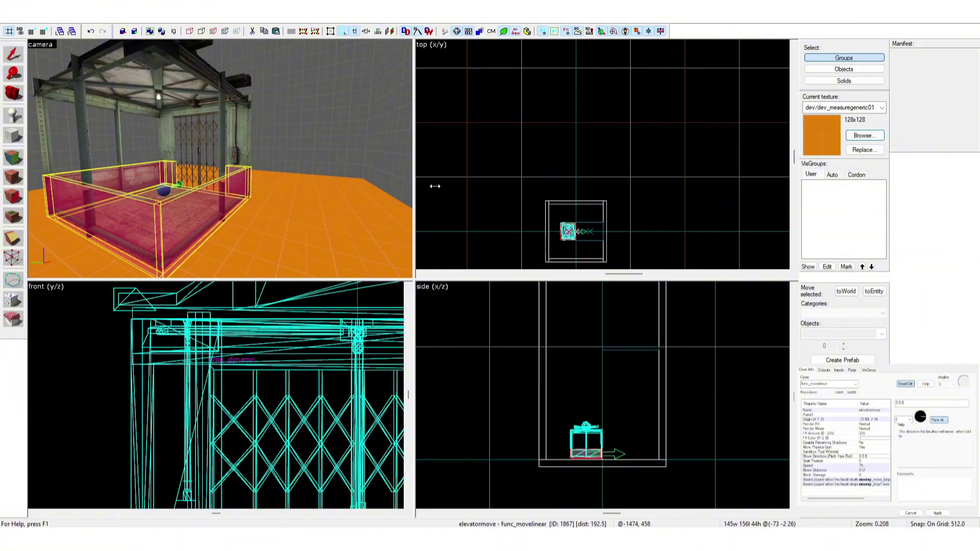
{"action": "key", "text": "z"}
{"action": "key", "text": "d"}
{"action": "key", "text": "z"}
{"action": "left_click", "coordinate": [313, 178]}
{"action": "key", "text": "z"}
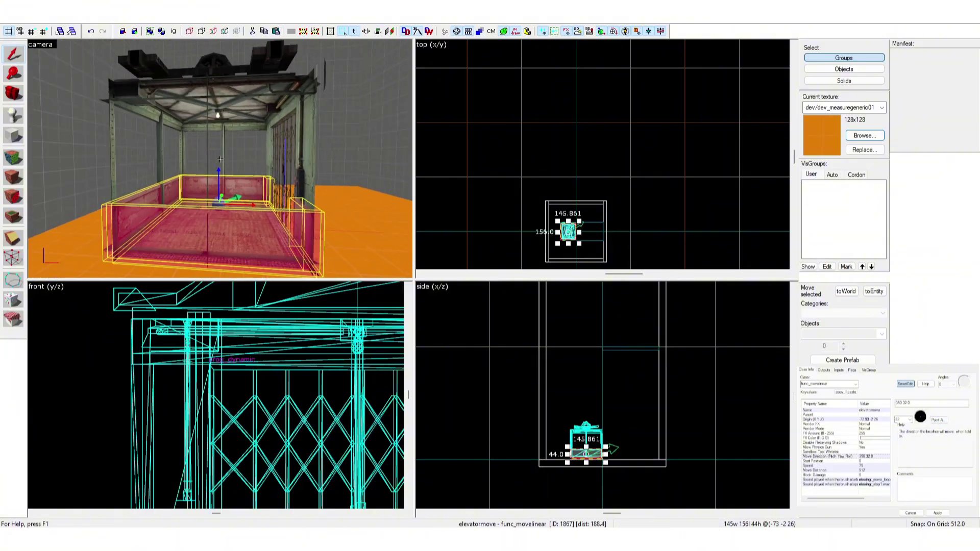
Set elevatormove's Move Direction to Up (-90 0 0) and apply the properties
{"action": "key", "text": "w"}
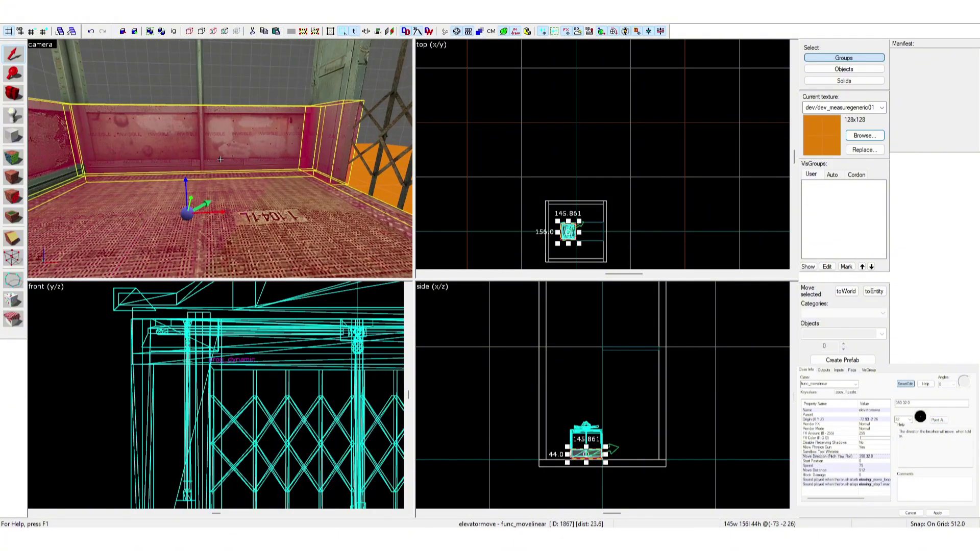
{"action": "key", "text": "s"}
{"action": "key", "text": "z"}
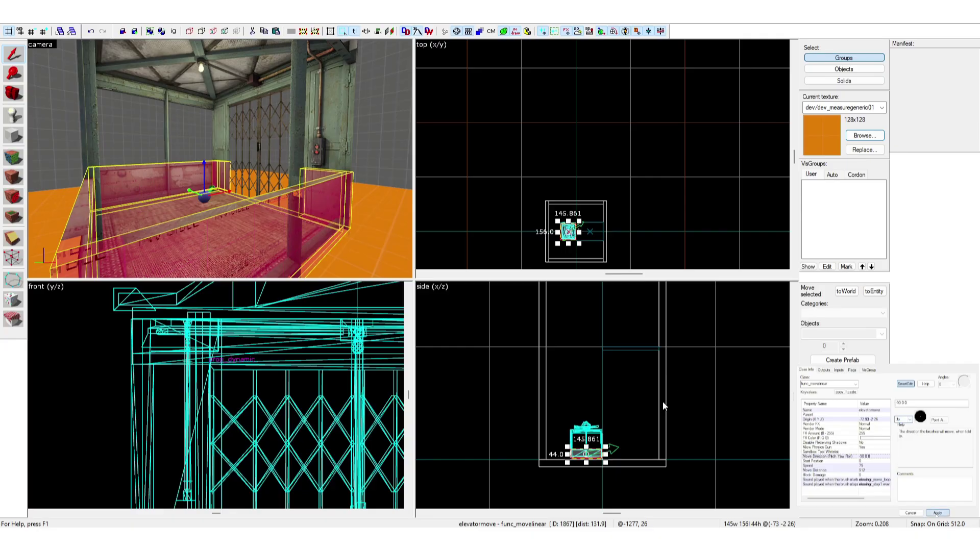
{"action": "key", "text": "z"}
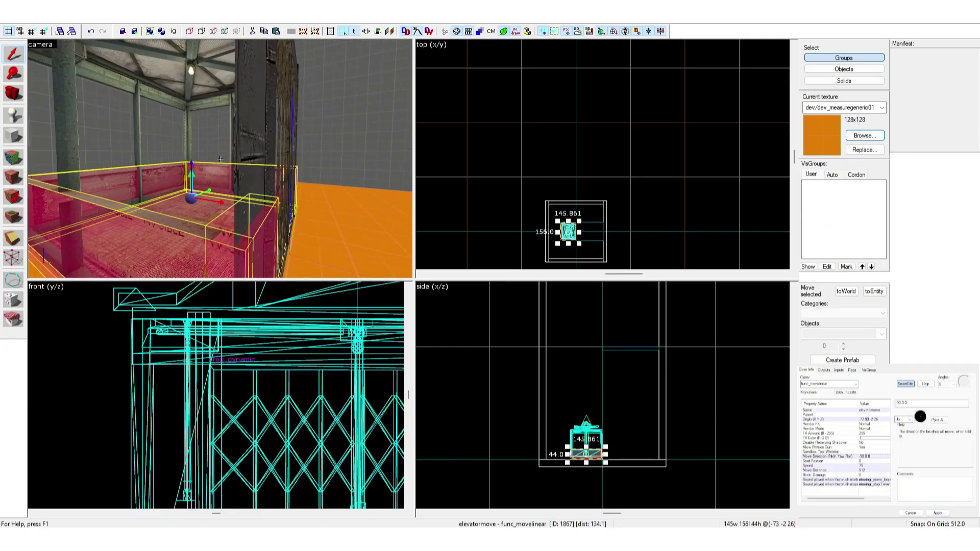
Clear the selection so that no elevator part or shaft wall stays selected
{"action": "key", "text": "w"}
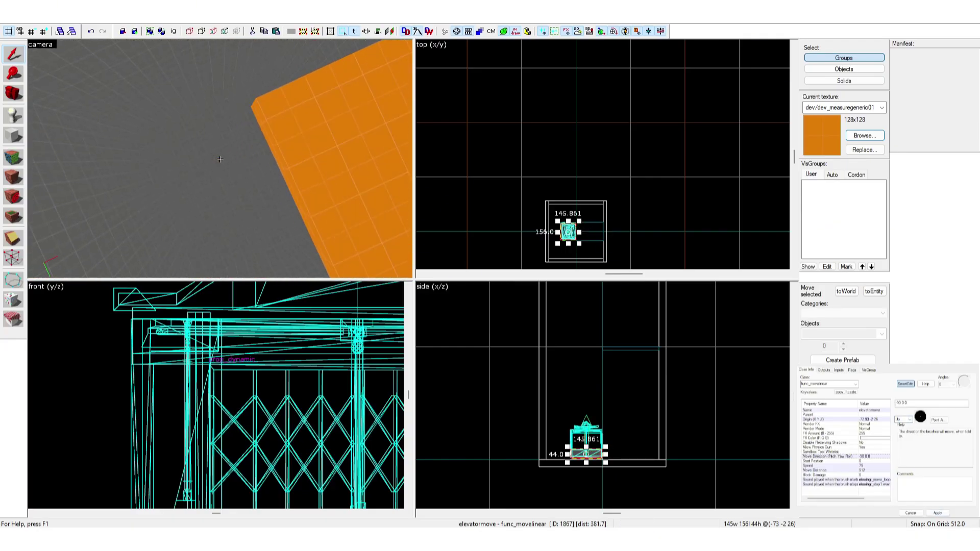
{"action": "key", "text": "w"}
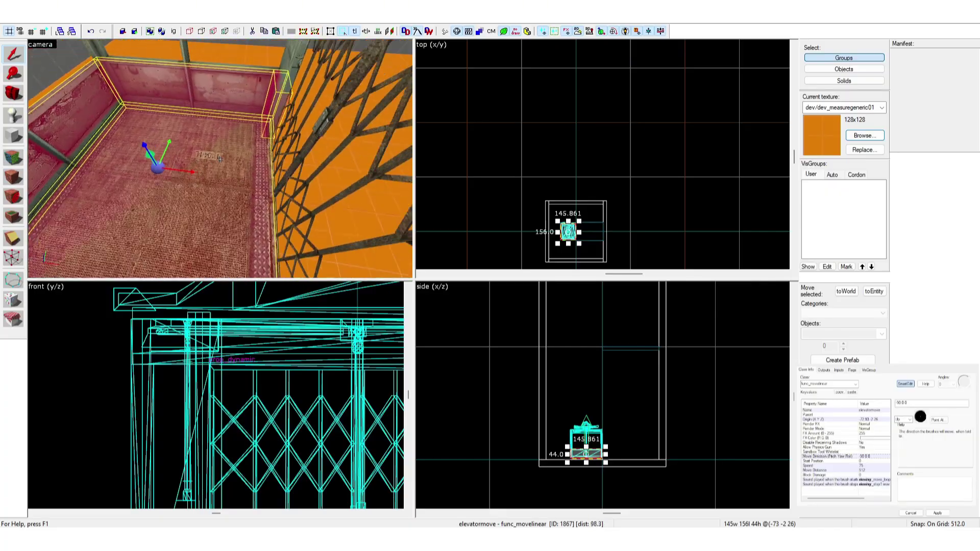
{"action": "key", "text": "s"}
{"action": "key", "text": "z"}
{"action": "left_click", "coordinate": [357, 188]}
{"action": "key", "text": "z"}
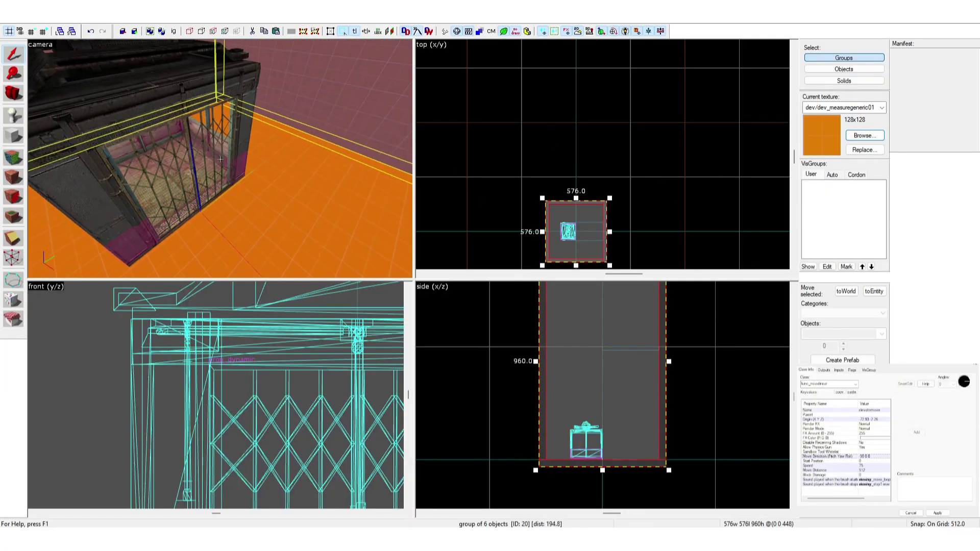
{"action": "key", "text": "Escape"}
{"action": "key", "text": "w"}
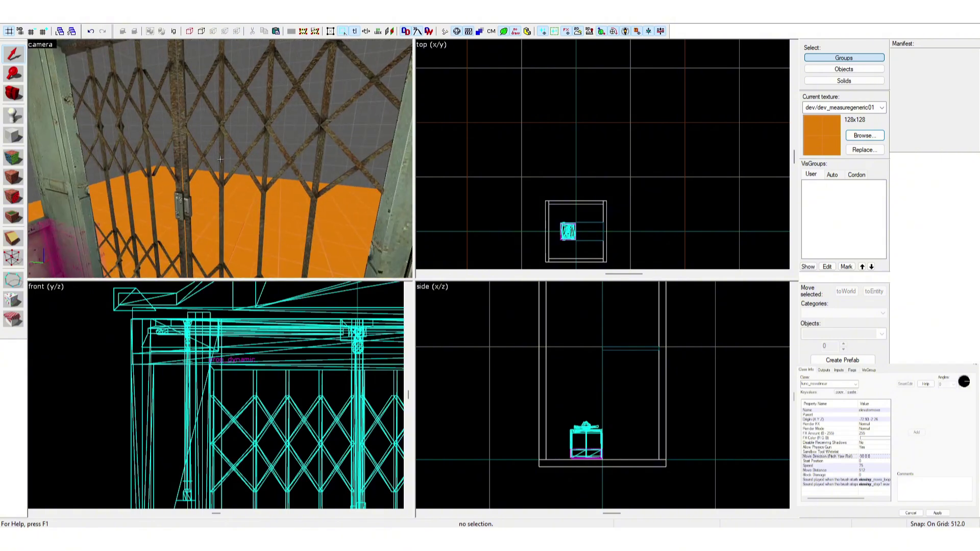
{"action": "key", "text": "s"}
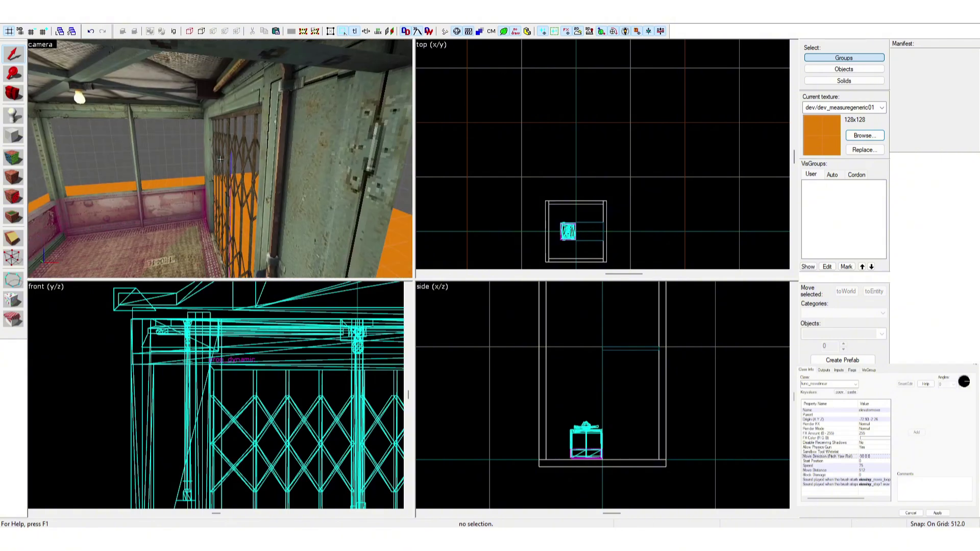
Activate block creation and frame the cabin's button panel in the camera and 2D views
{"action": "key", "text": "z"}
{"action": "left_click", "coordinate": [14, 136]}
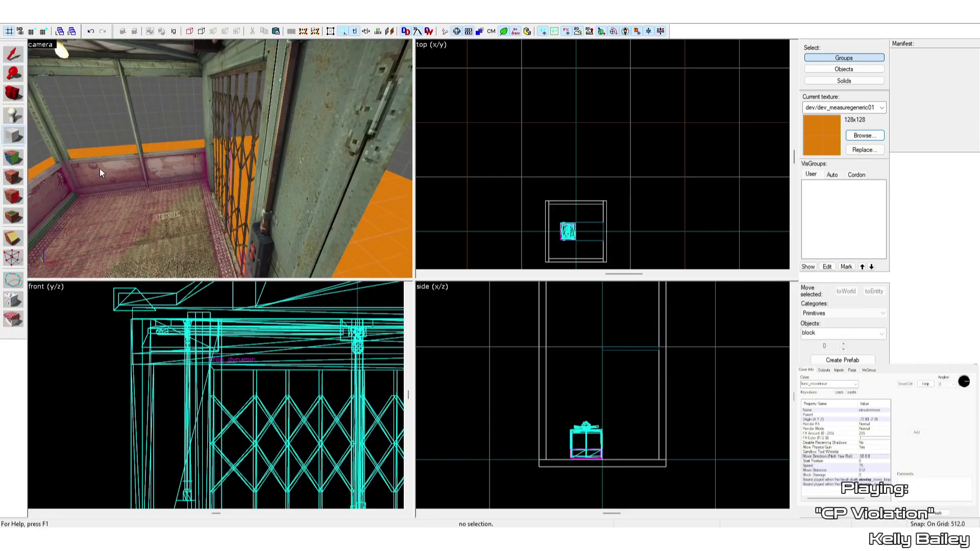
{"action": "key", "text": "z"}
{"action": "key", "text": "a"}
{"action": "key", "text": "z"}
{"action": "middle_click_drag", "start_coordinate": [591, 220], "coordinate": [607, 111]}
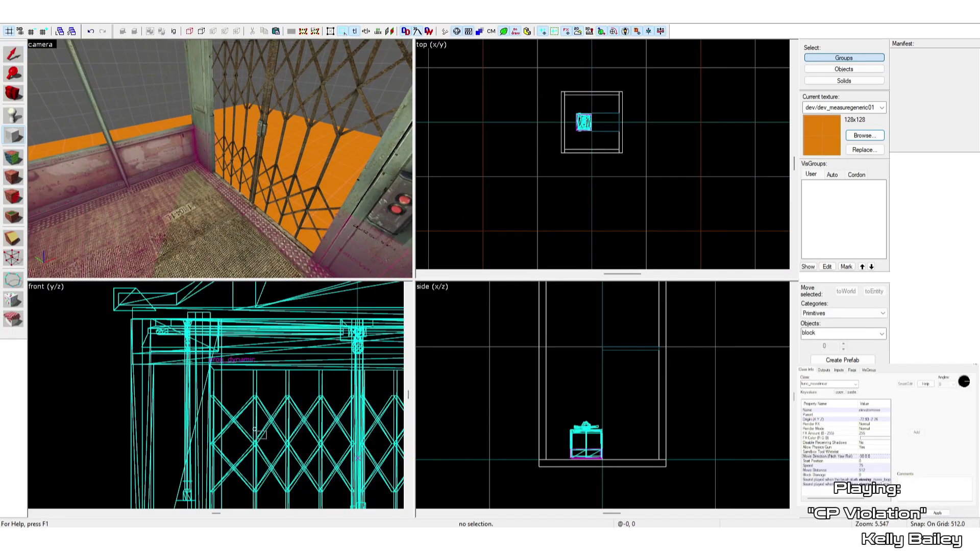
{"action": "scroll", "coordinate": [255, 430], "scroll_direction": "down", "scroll_amount": 5}
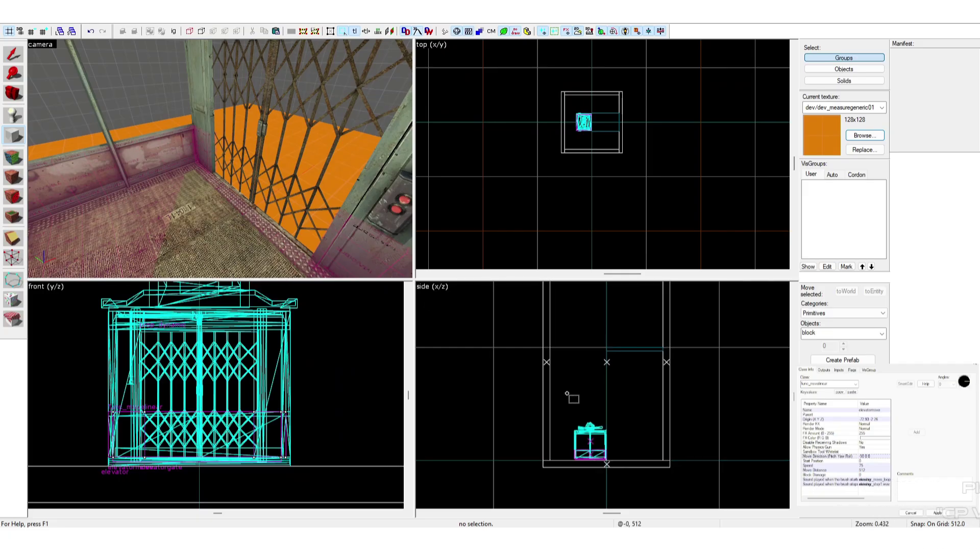
{"action": "key", "text": "z"}
{"action": "key", "text": "z"}
{"action": "scroll", "coordinate": [575, 128], "scroll_direction": "up", "scroll_amount": 10}
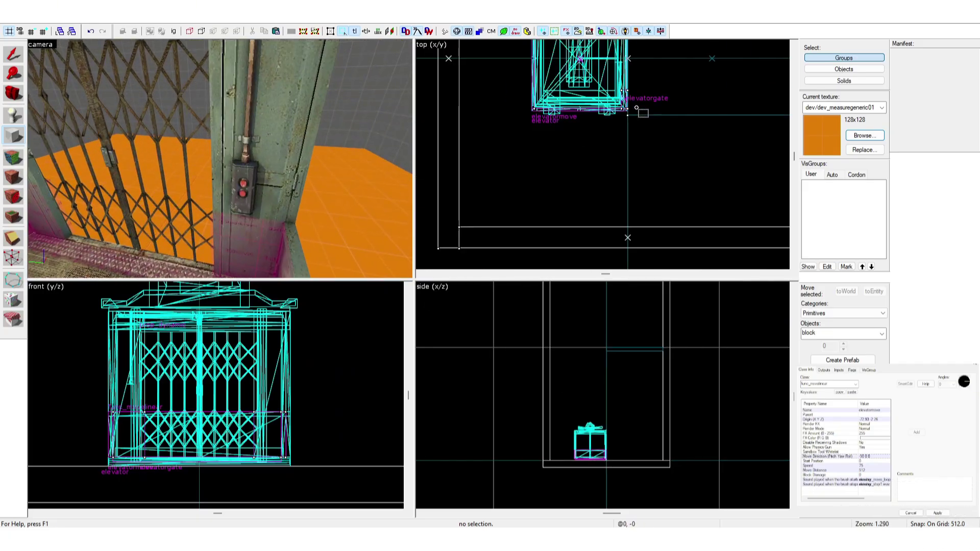
{"action": "scroll", "coordinate": [642, 428], "scroll_direction": "up", "scroll_amount": 10}
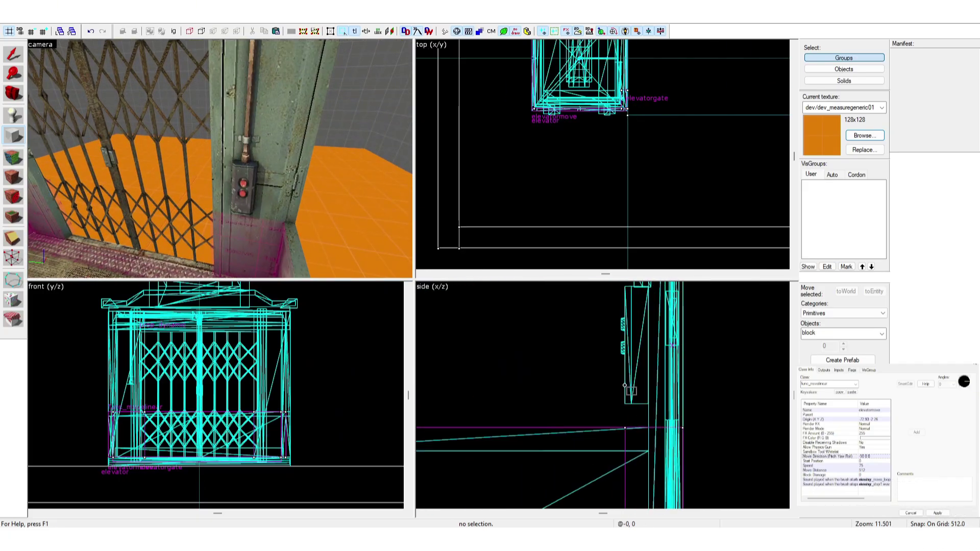
Reduce the grid to 4 units and outline a block 4 units wide and 20 high over the button panel
{"action": "key", "text": "bracketleft"}
{"action": "key", "text": "bracketleft"}
{"action": "key", "text": "bracketleft"}
{"action": "key", "text": "bracketleft"}
{"action": "key", "text": "bracketleft"}
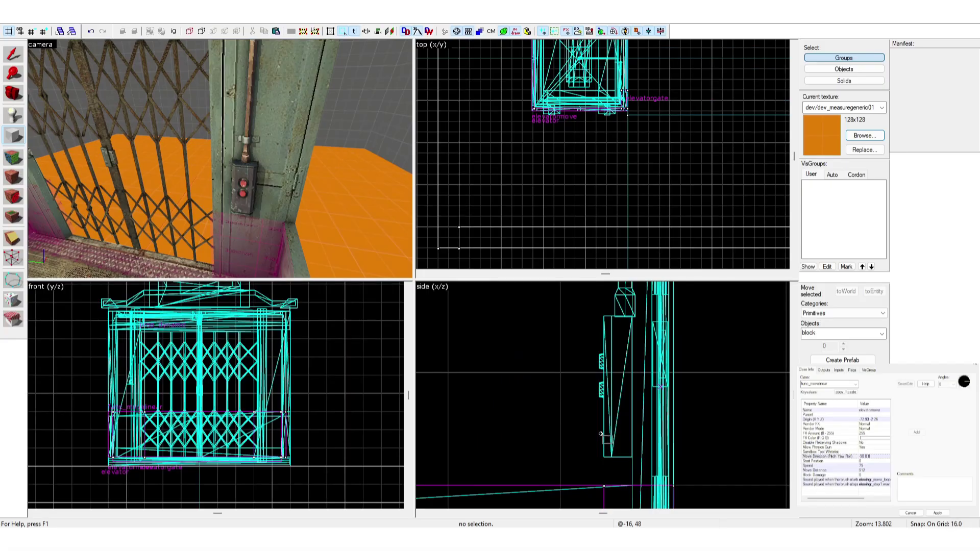
{"action": "key", "text": "bracketleft"}
{"action": "key", "text": "bracketleft"}
{"action": "scroll", "coordinate": [587, 339], "scroll_direction": "up", "scroll_amount": 1}
{"action": "left_click_drag", "start_coordinate": [591, 312], "coordinate": [626, 479]}
{"action": "mouse_move", "coordinate": [639, 396]}
{"action": "left_mouse_down"}
{"action": "mouse_move", "coordinate": [647, 396]}
{"action": "mouse_move", "coordinate": [630, 396]}
{"action": "left_mouse_up"}
{"action": "key", "text": "z"}
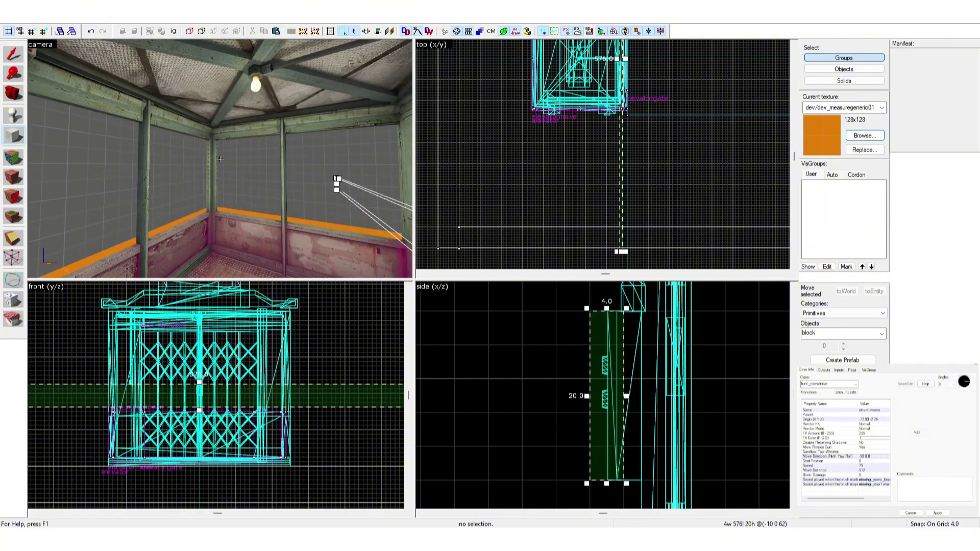
Try to shorten the button block outline to 240 units in the front view, and undo the last two actions
{"action": "key", "text": "z"}
{"action": "scroll", "coordinate": [170, 407], "scroll_direction": "down", "scroll_amount": 4}
{"action": "scroll", "coordinate": [112, 413], "scroll_direction": "down", "scroll_amount": 2}
{"action": "middle_click_drag", "start_coordinate": [112, 413], "coordinate": [198, 419]}
{"action": "scroll", "coordinate": [138, 411], "scroll_direction": "up", "scroll_amount": 2}
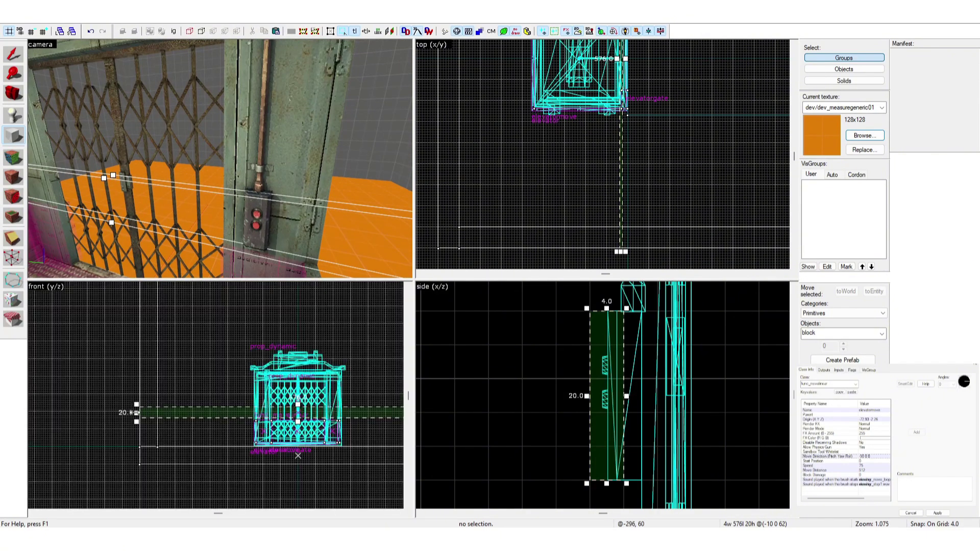
{"action": "left_click_drag", "start_coordinate": [134, 411], "coordinate": [322, 413]}
{"action": "middle_click_drag", "start_coordinate": [370, 429], "coordinate": [218, 407]}
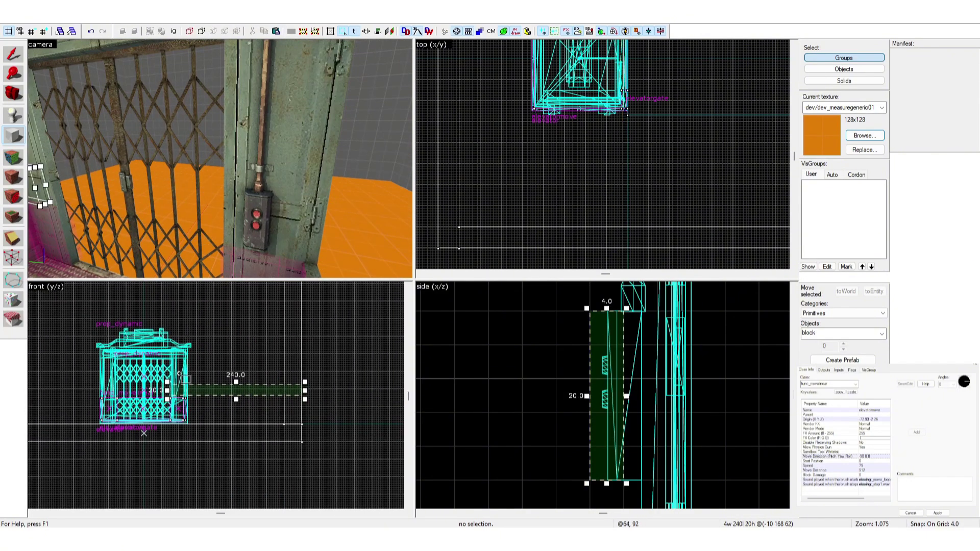
{"action": "middle_click_drag", "start_coordinate": [179, 373], "coordinate": [228, 377]}
{"action": "key", "text": "ctrl+z"}
{"action": "key", "text": "ctrl+z"}
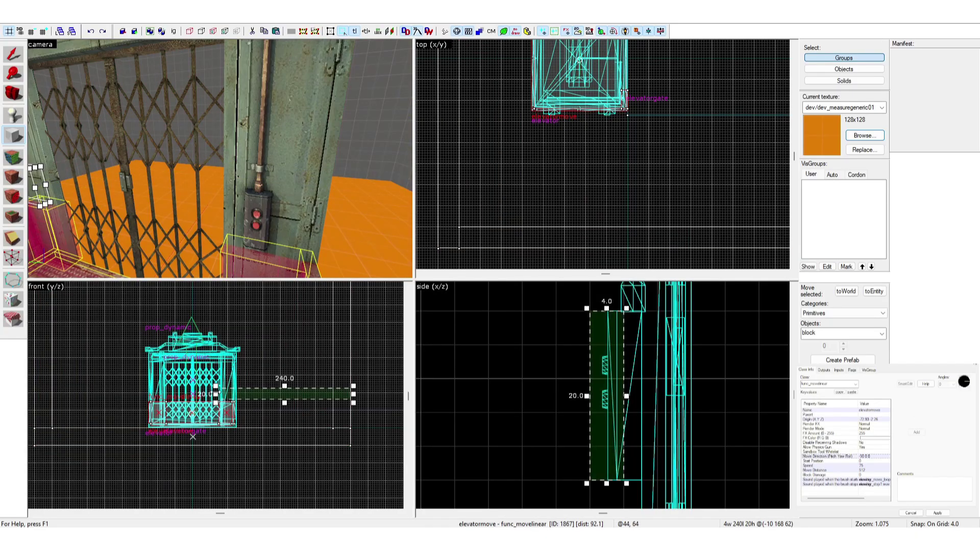
Resize the block outline in the front view to 8 units long, fitting it over the cabin's button panel
{"action": "left_click_drag", "start_coordinate": [216, 393], "coordinate": [113, 394]}
{"action": "left_click_drag", "start_coordinate": [355, 395], "coordinate": [181, 395]}
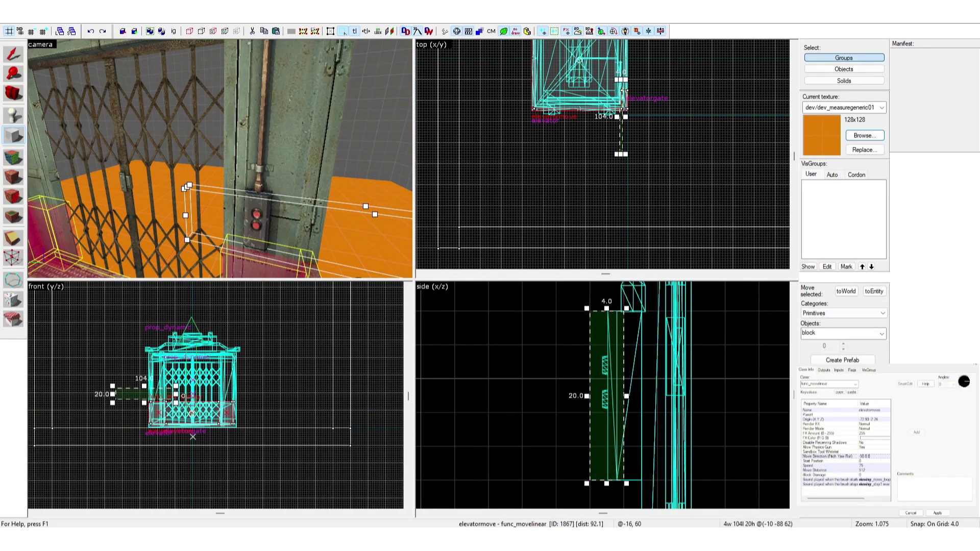
{"action": "scroll", "coordinate": [172, 396], "scroll_direction": "up", "scroll_amount": 7}
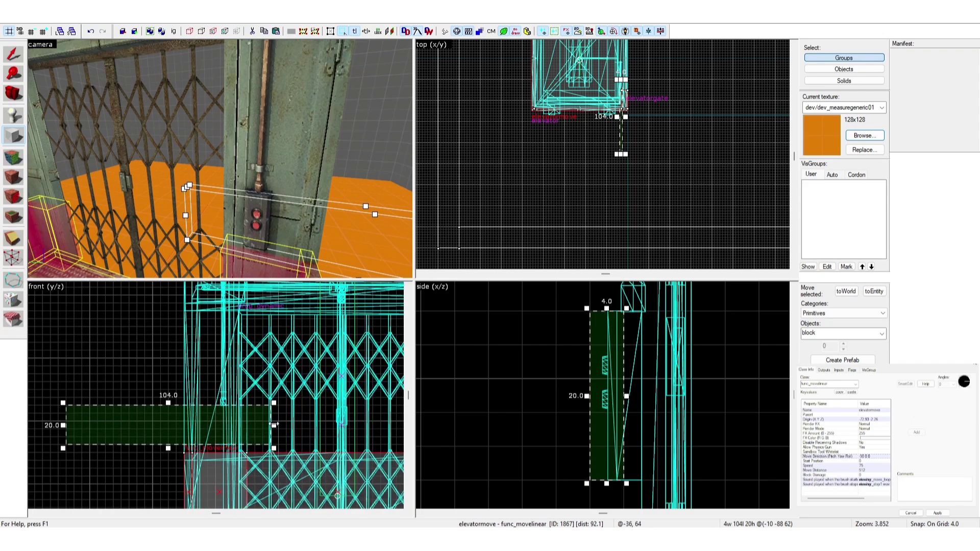
{"action": "left_click_drag", "start_coordinate": [271, 425], "coordinate": [233, 423]}
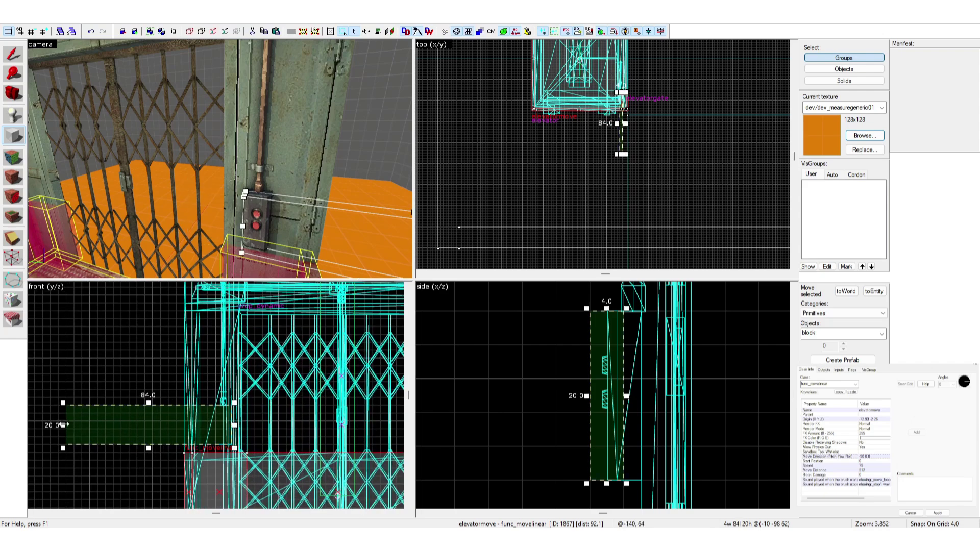
{"action": "left_click_drag", "start_coordinate": [64, 424], "coordinate": [210, 430]}
{"action": "key", "text": "z"}
{"action": "key", "text": "w"}
{"action": "key", "text": "z"}
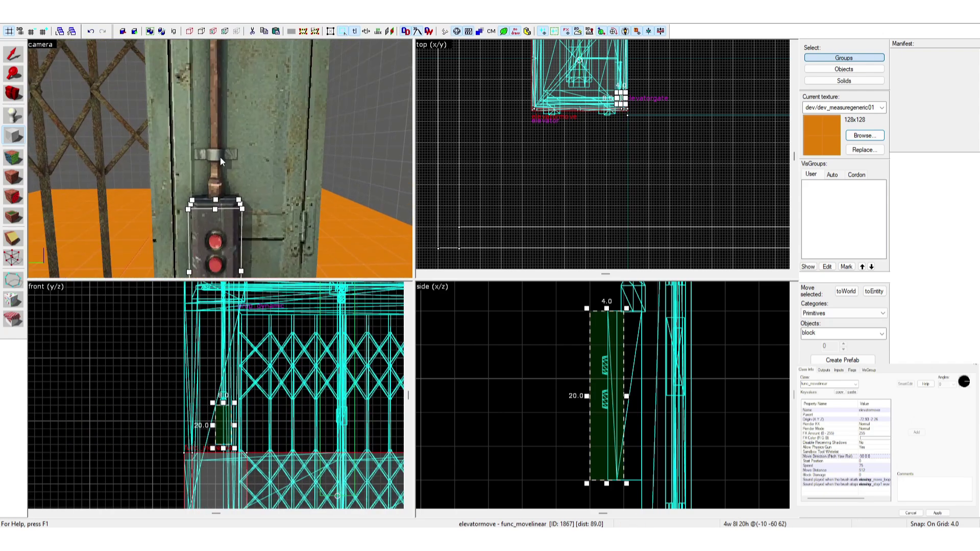
Create the block from the outline and give it the tools/toolsinvisible texture
{"action": "key", "text": "Return"}
{"action": "key", "text": "s"}
{"action": "key", "text": "z"}
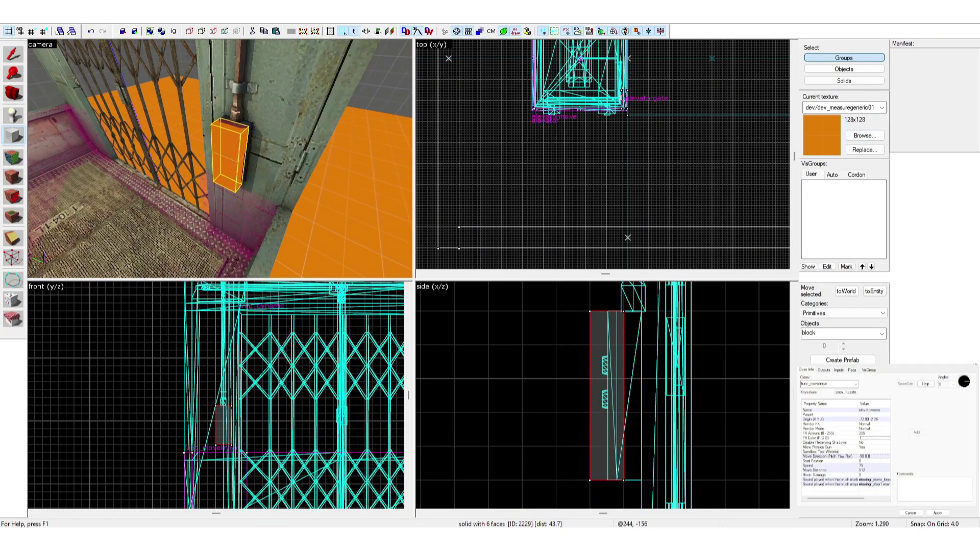
{"action": "left_click", "coordinate": [15, 176]}
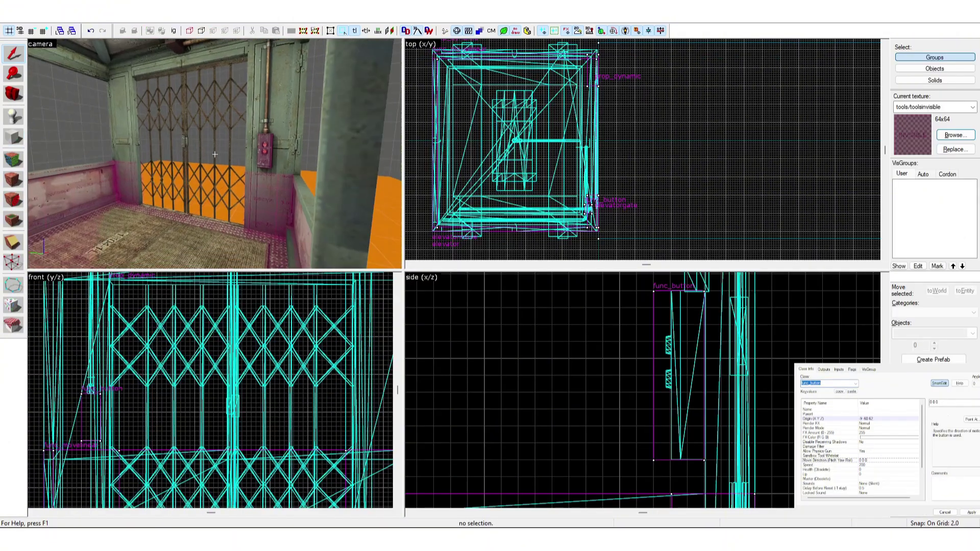
Select the func_button over the cabin's button panel and open its outputs
{"action": "key", "text": "w"}
{"action": "key", "text": "z"}
{"action": "left_click", "coordinate": [266, 155]}
{"action": "key", "text": "z"}
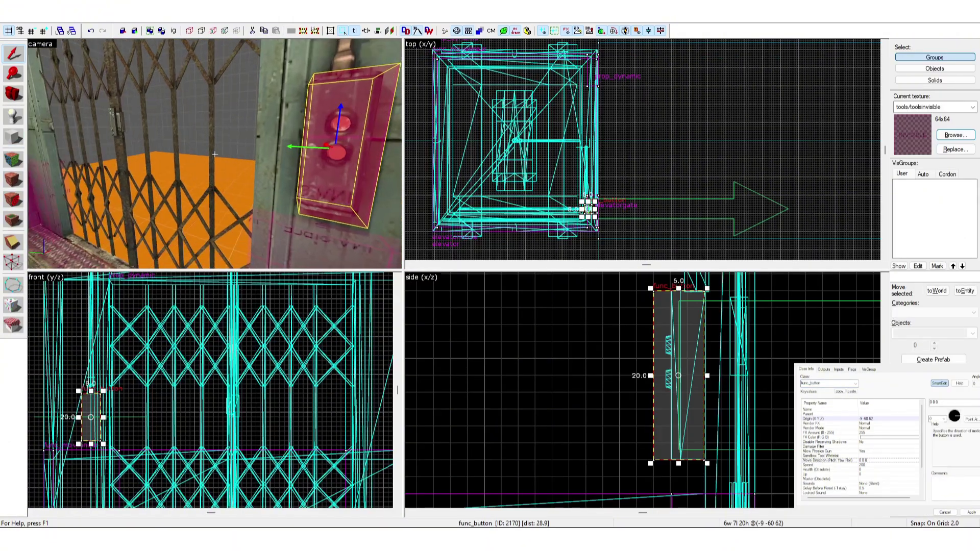
{"action": "key", "text": "s"}
{"action": "key", "text": "d"}
{"action": "key", "text": "a"}
{"action": "key", "text": "z"}
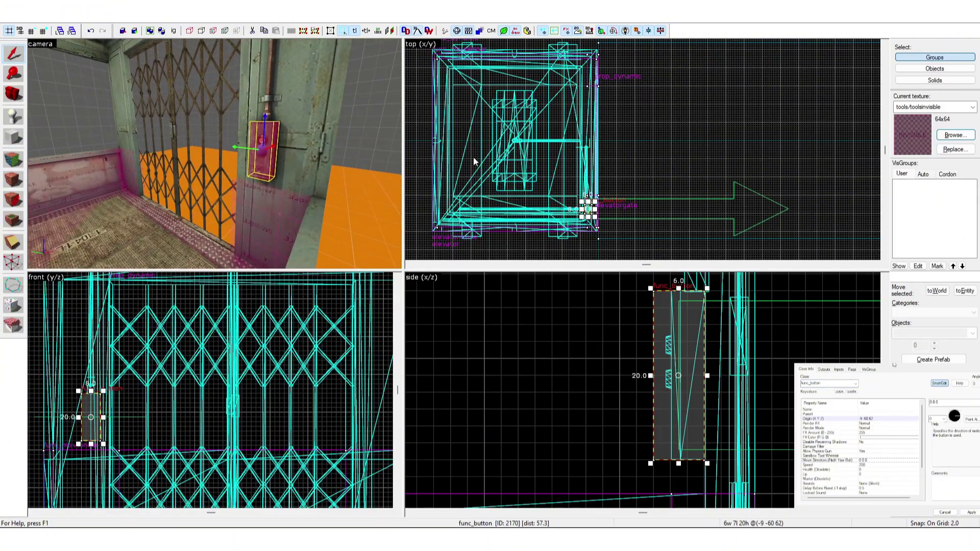
{"action": "left_click", "coordinate": [824, 369]}
{"action": "key", "text": "z"}
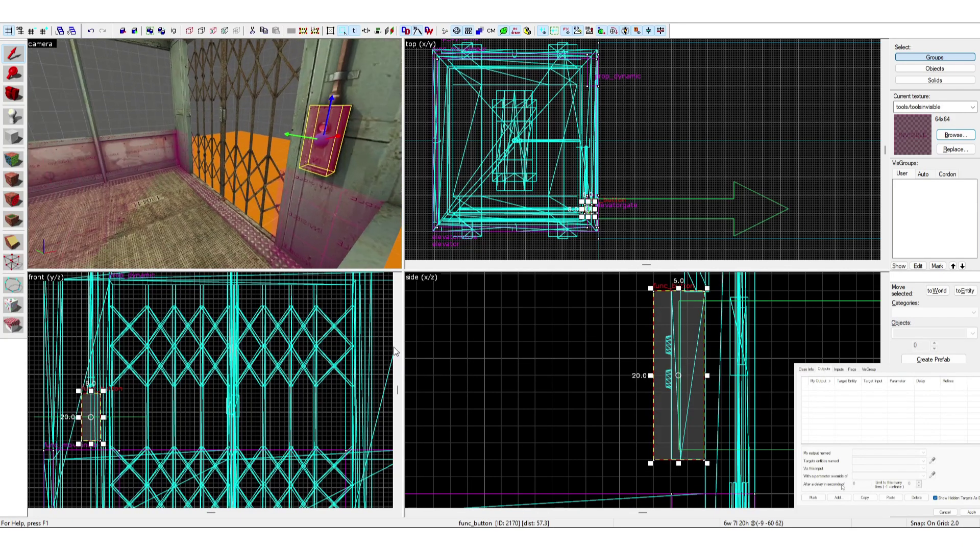
{"action": "key", "text": "z"}
{"action": "key", "text": "s"}
{"action": "key", "text": "z"}
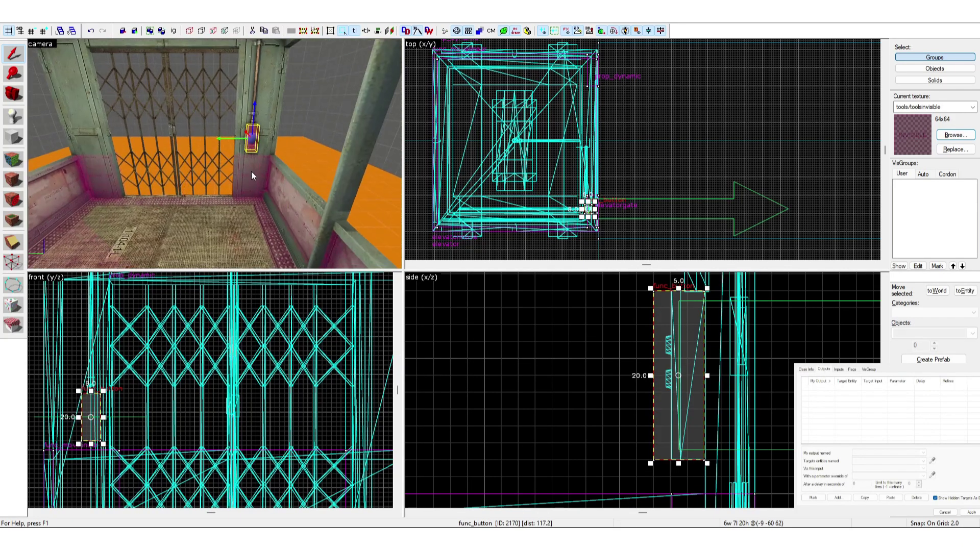
Select the elevatormove func_movelinear and examine the elevator from inside the cabin and from high above
{"action": "left_click", "coordinate": [251, 172]}
{"action": "key", "text": "z"}
{"action": "scroll", "coordinate": [219, 158], "scroll_direction": "up", "scroll_amount": 3}
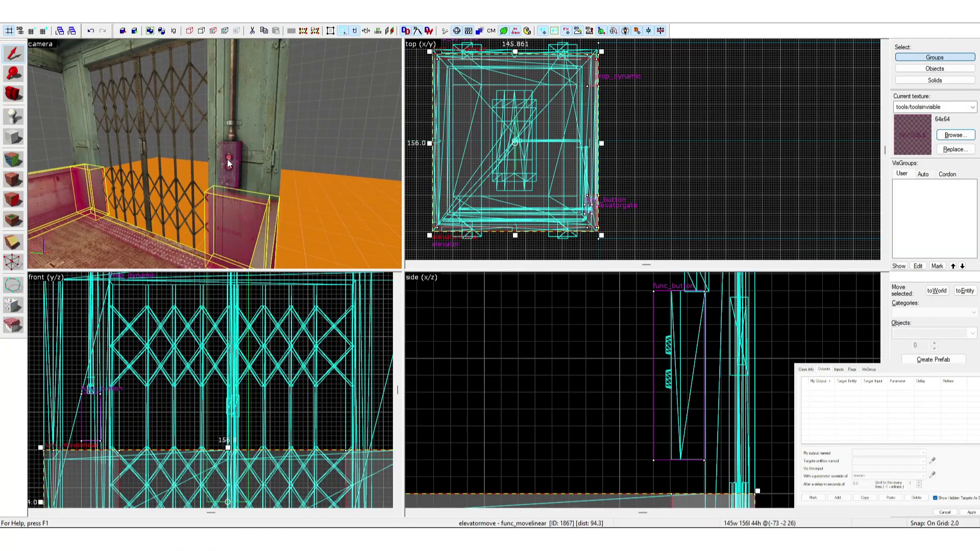
{"action": "scroll", "coordinate": [215, 154], "scroll_direction": "down", "scroll_amount": 2}
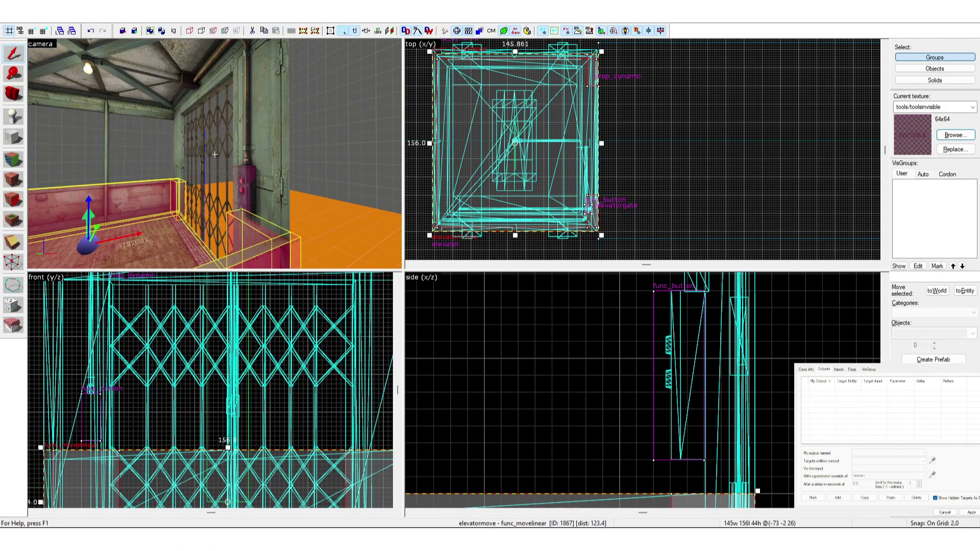
{"action": "scroll", "coordinate": [215, 154], "scroll_direction": "down", "scroll_amount": 10}
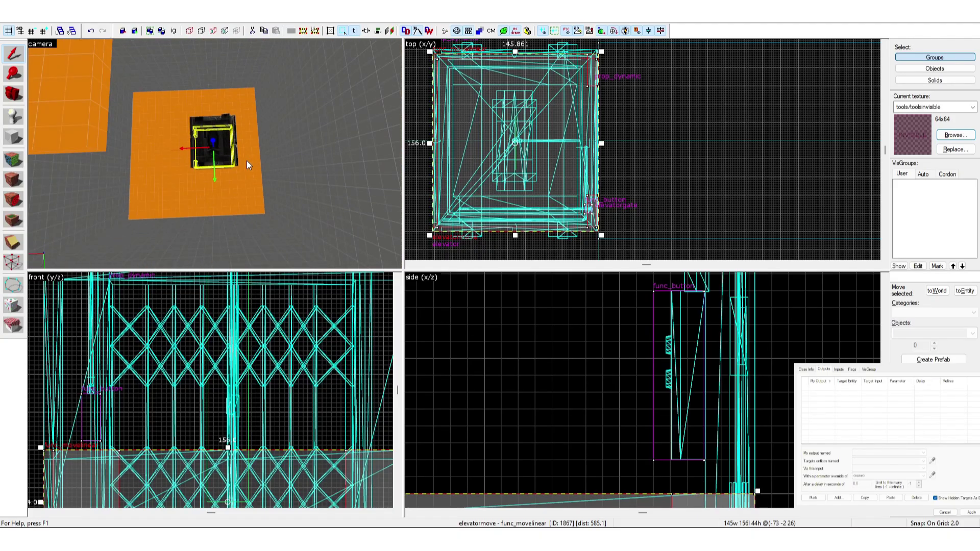
{"action": "scroll", "coordinate": [249, 140], "scroll_direction": "up", "scroll_amount": 10}
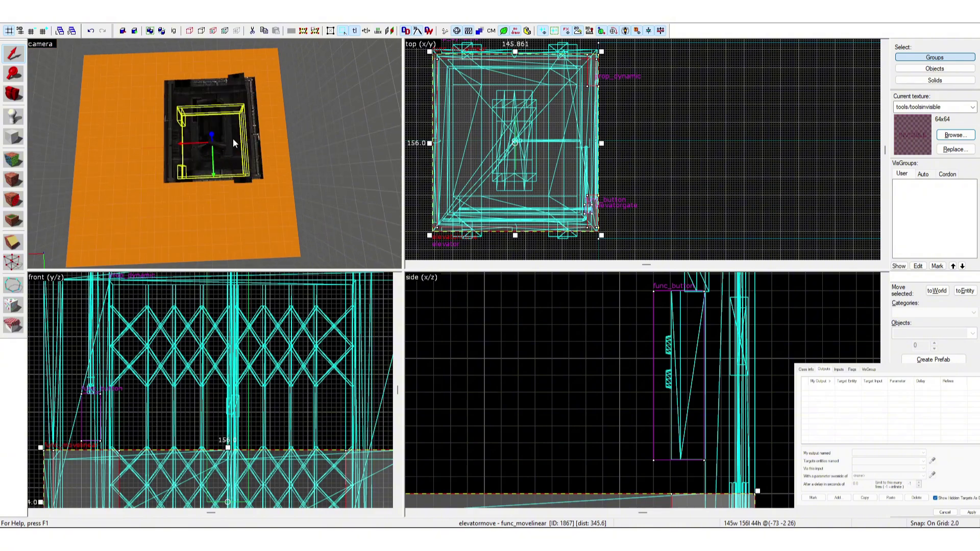
Reselect the func_button and examine its fit around the two red buttons on the panel up close
{"action": "left_click", "coordinate": [215, 154]}
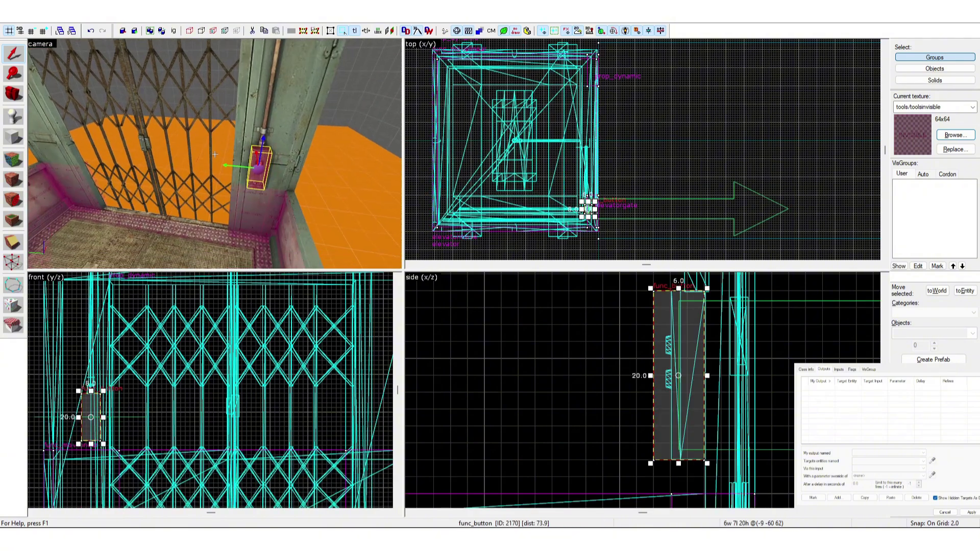
{"action": "key", "text": "z"}
{"action": "key", "text": "z"}
{"action": "key", "text": "z"}
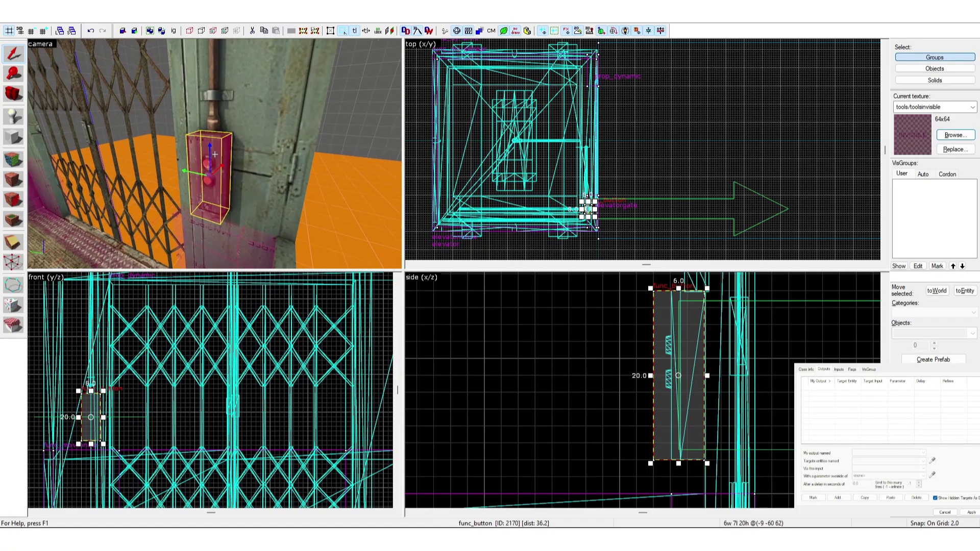
{"action": "key", "text": "z"}
{"action": "key", "text": "z"}
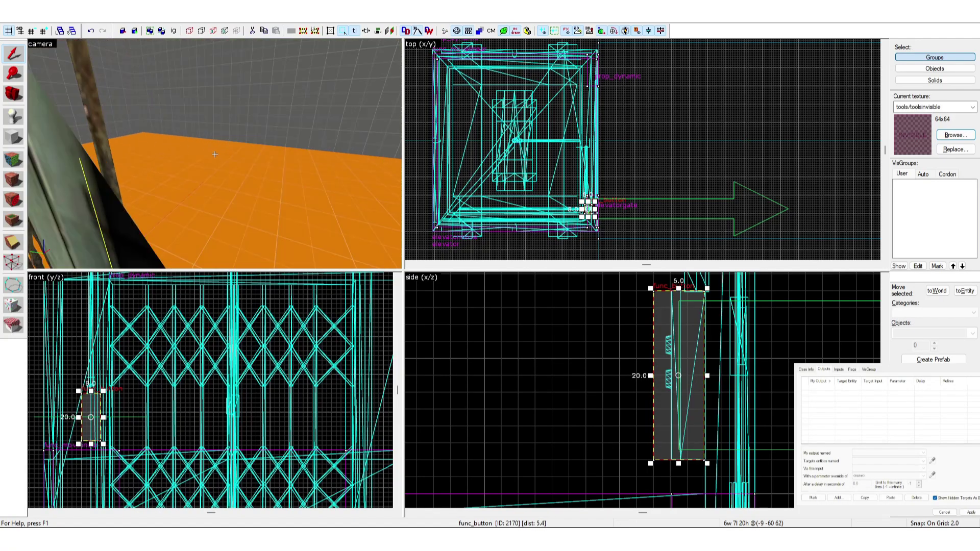
{"action": "key", "text": "z"}
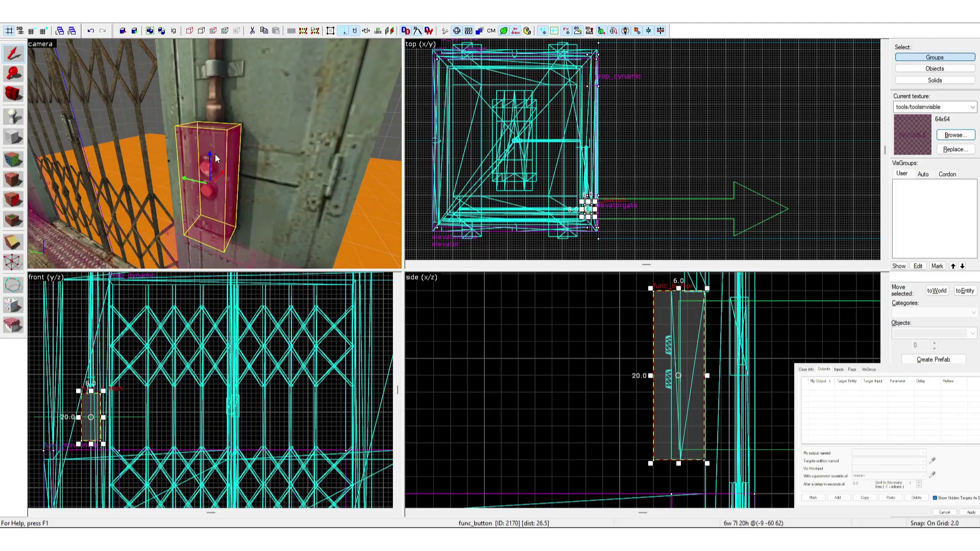
{"action": "scroll", "coordinate": [242, 176], "scroll_direction": "down", "scroll_amount": 5}
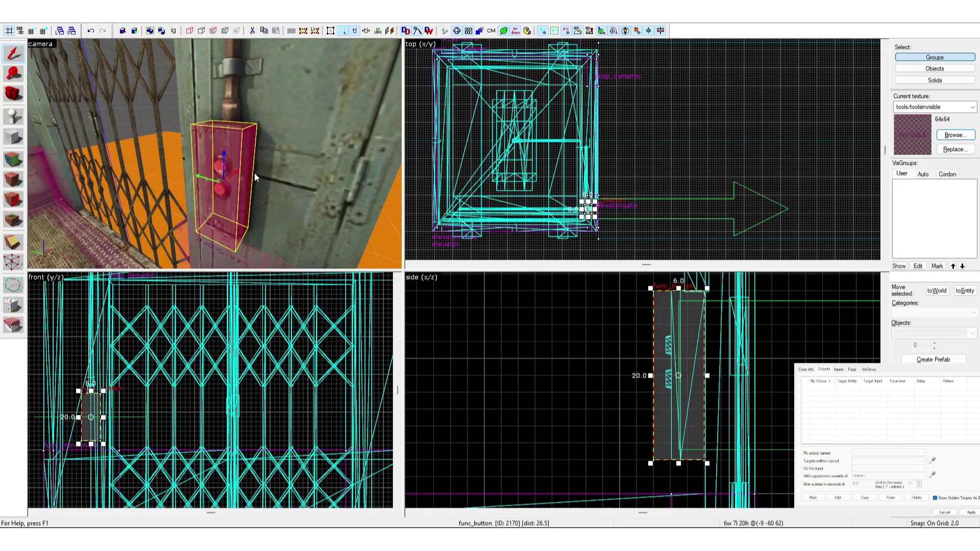
{"action": "key", "text": "z"}
{"action": "scroll", "coordinate": [301, 186], "scroll_direction": "up", "scroll_amount": 5}
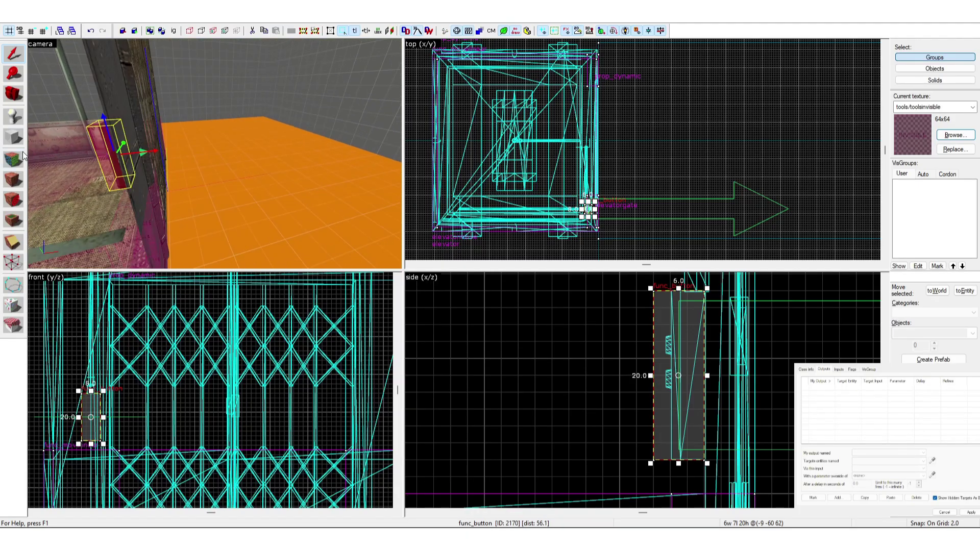
Place a point entity on the floor outside the elevator gate and set its class to logic_branch
{"action": "key", "text": "z"}
{"action": "left_click", "coordinate": [232, 124]}
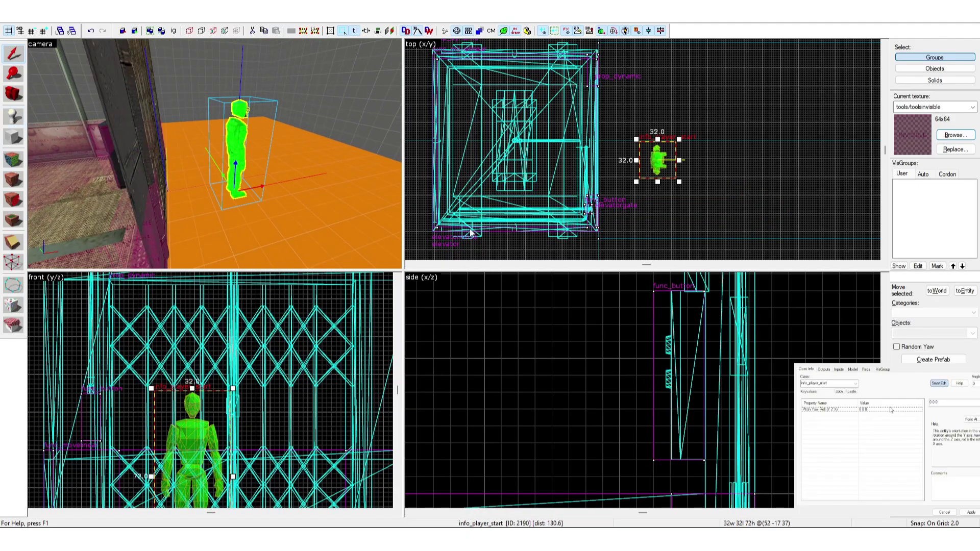
{"action": "type", "text": "ic_branch"}
{"action": "key", "text": "Return"}
{"action": "key", "text": "z"}
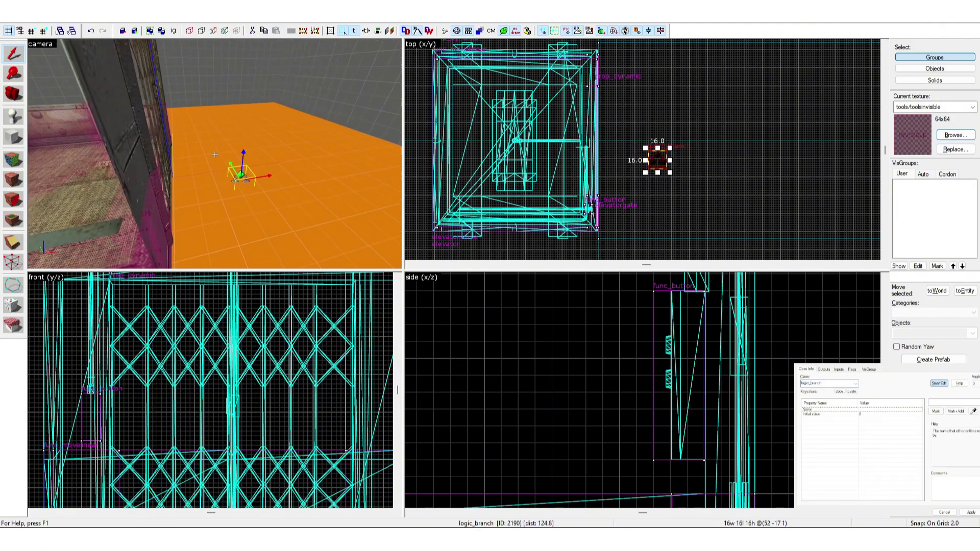
Raise the logic_branch above the floor and set the grid to 8 units
{"action": "key", "text": "w"}
{"action": "key", "text": "z"}
{"action": "left_click_drag", "start_coordinate": [250, 156], "coordinate": [256, 130]}
{"action": "key", "text": "]"}
{"action": "key", "text": "]"}
{"action": "key", "text": "z"}
{"action": "key", "text": "w"}
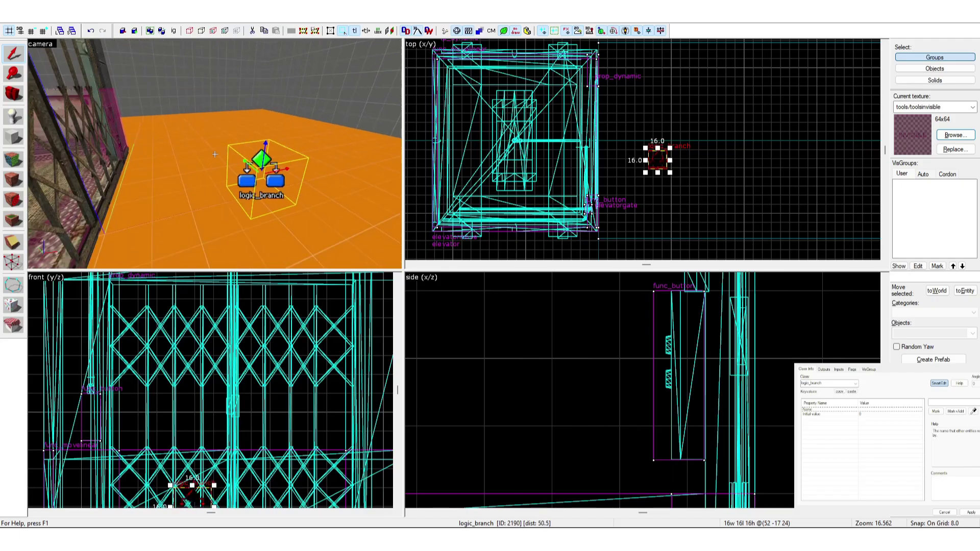
Return to the cabin's button panel, select the func_button and show its empty outputs list
{"action": "key", "text": "d"}
{"action": "key", "text": "w"}
{"action": "key", "text": "s"}
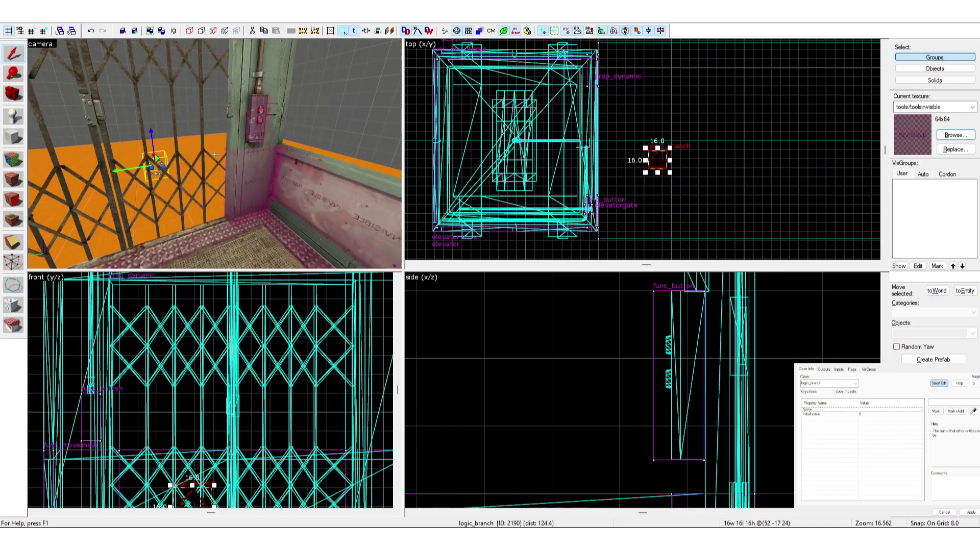
{"action": "key", "text": "w"}
{"action": "key", "text": "z"}
{"action": "left_click", "coordinate": [244, 149]}
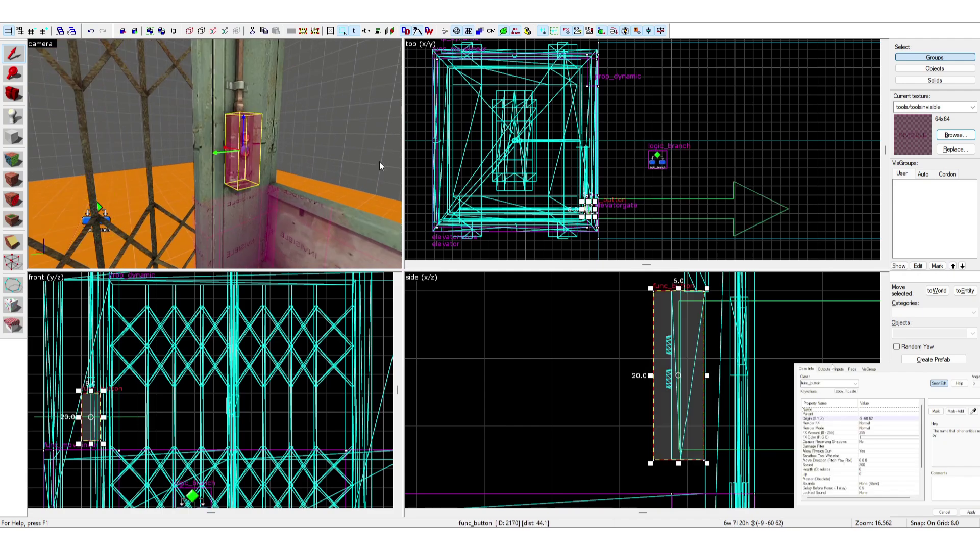
{"action": "left_click", "coordinate": [823, 369]}
{"action": "key", "text": "z"}
{"action": "key", "text": "w"}
{"action": "key", "text": "s"}
{"action": "key", "text": "z"}
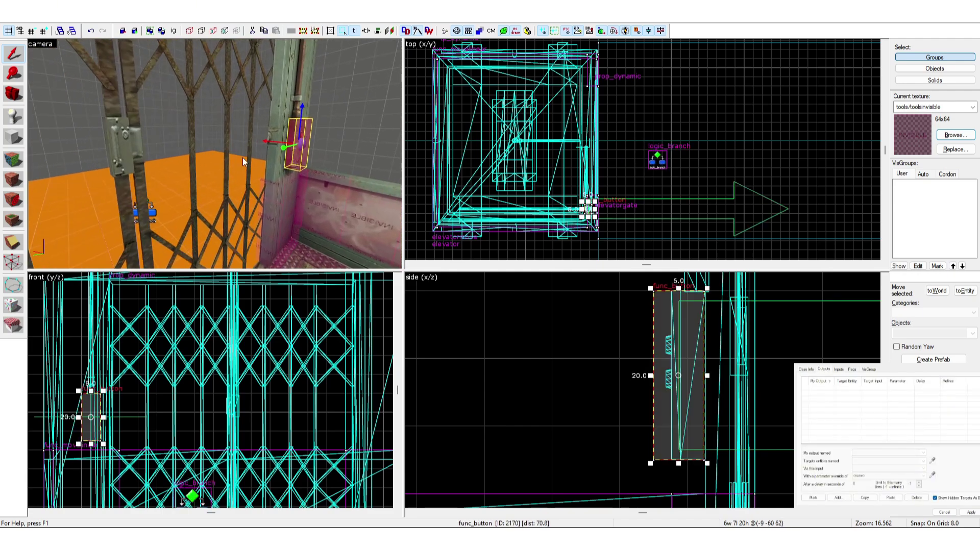
Select the logic_branch outside the elevator and name it logicelevator
{"action": "key", "text": "z"}
{"action": "key", "text": "d"}
{"action": "key", "text": "z"}
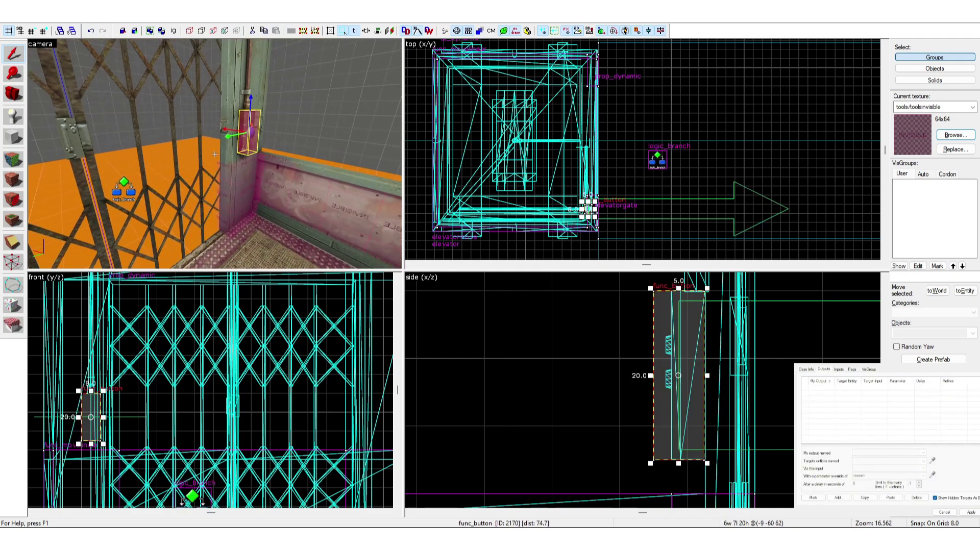
{"action": "key", "text": "w"}
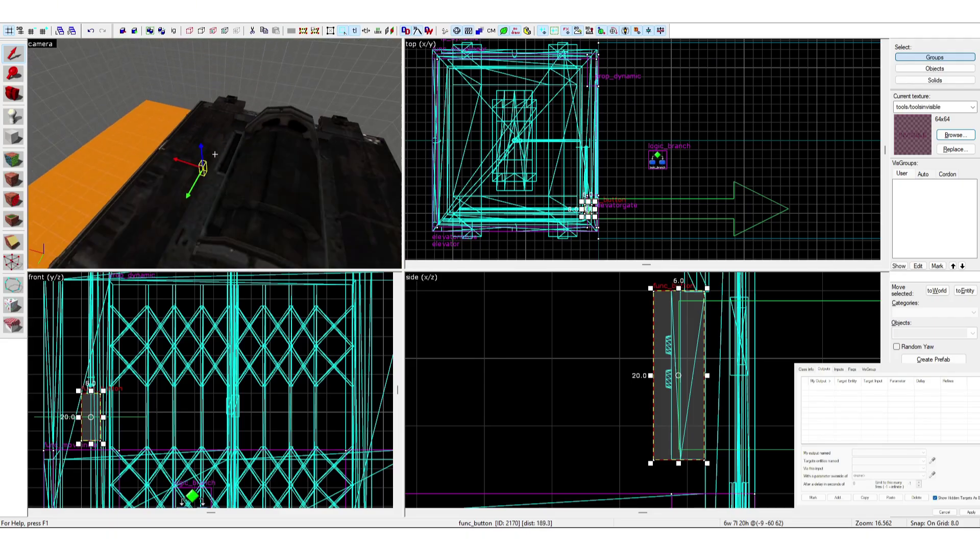
{"action": "key", "text": "w"}
{"action": "key", "text": "z"}
{"action": "left_click", "coordinate": [213, 162]}
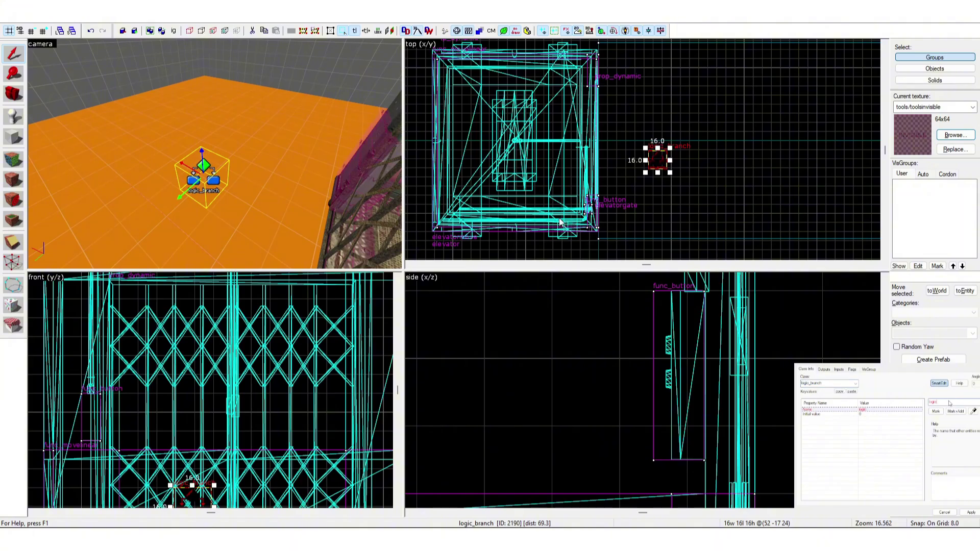
{"action": "key", "text": "Return"}
Add an OnPressed output to the func_button that targets logicelevator with the ToggleTest input, and apply it
{"action": "key", "text": "z"}
{"action": "key", "text": "d"}
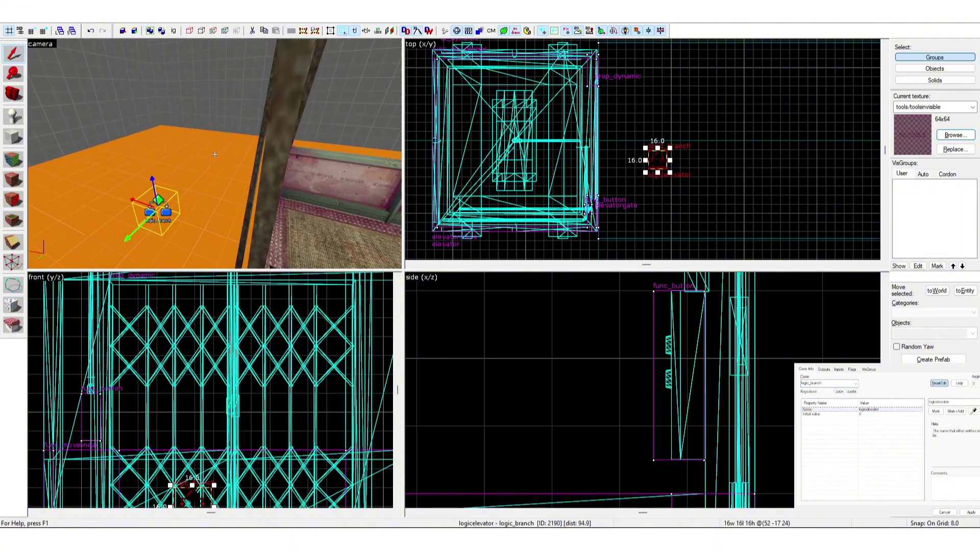
{"action": "key", "text": "z"}
{"action": "left_click", "coordinate": [208, 158]}
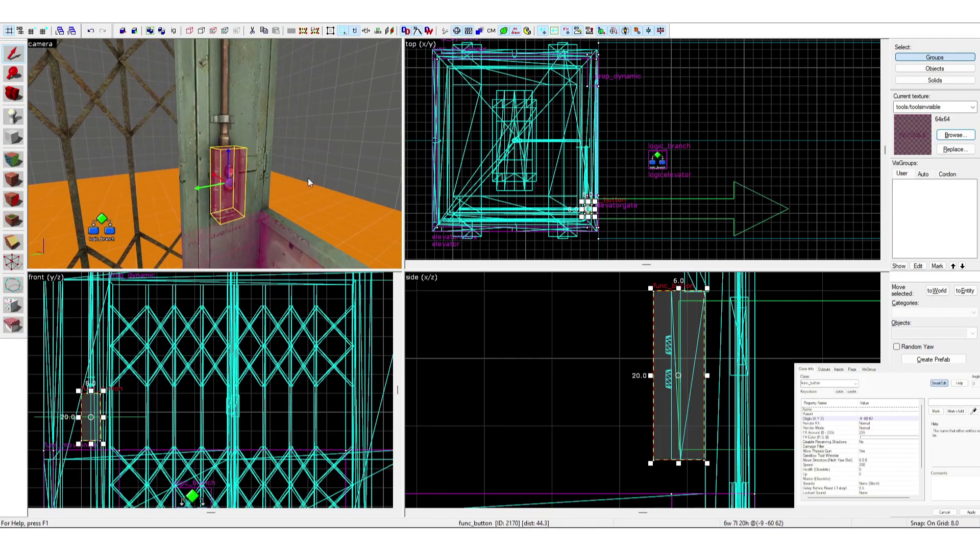
{"action": "left_click", "coordinate": [823, 370]}
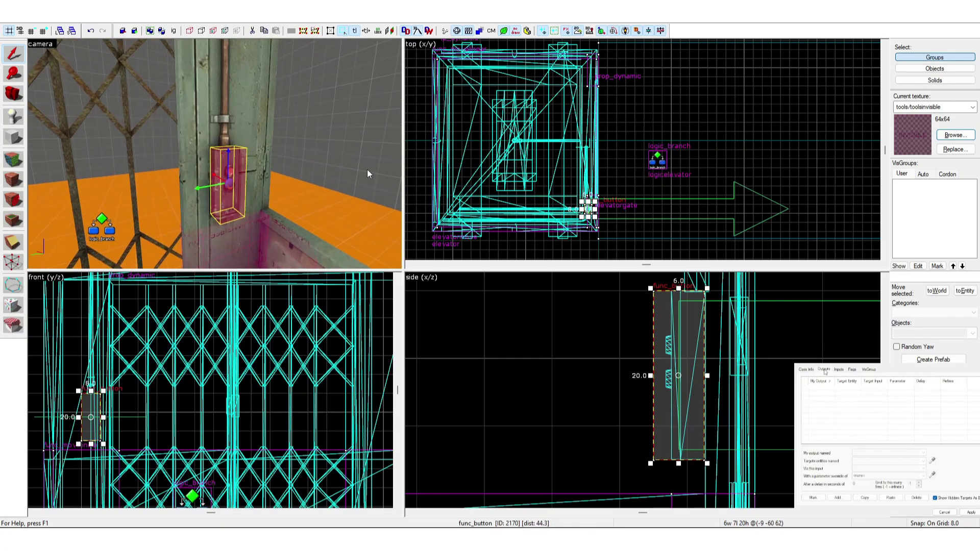
{"action": "left_click", "coordinate": [842, 499]}
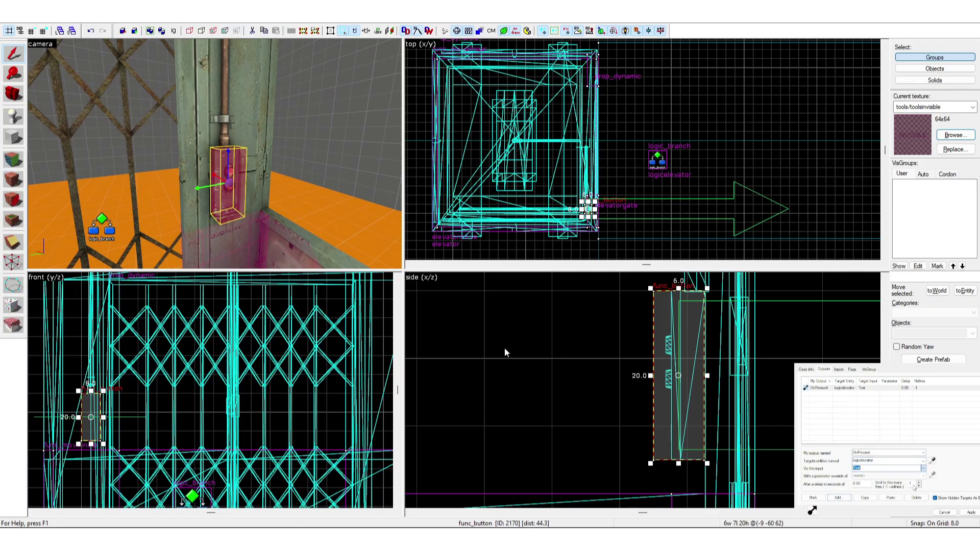
{"action": "type", "text": "ToggleTest"}
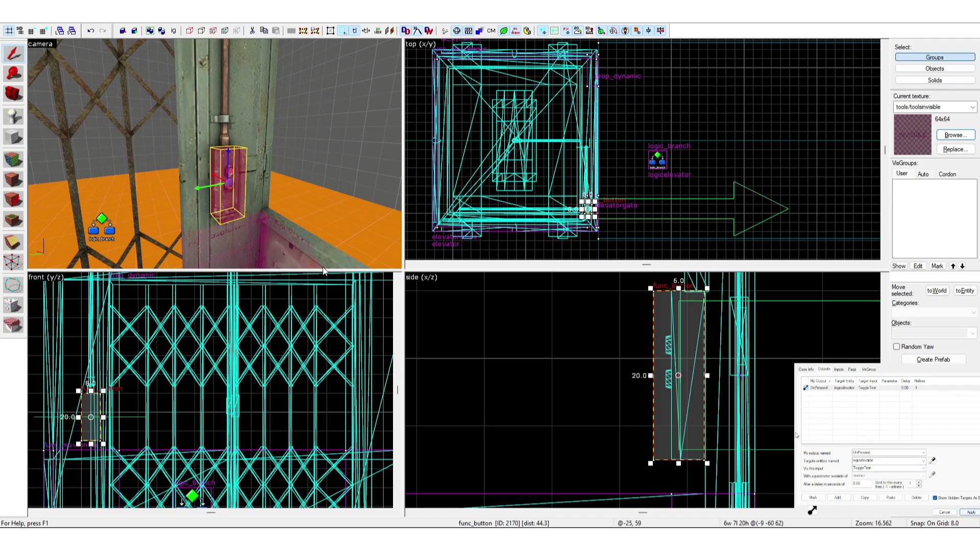
{"action": "type", "text": "wz"}
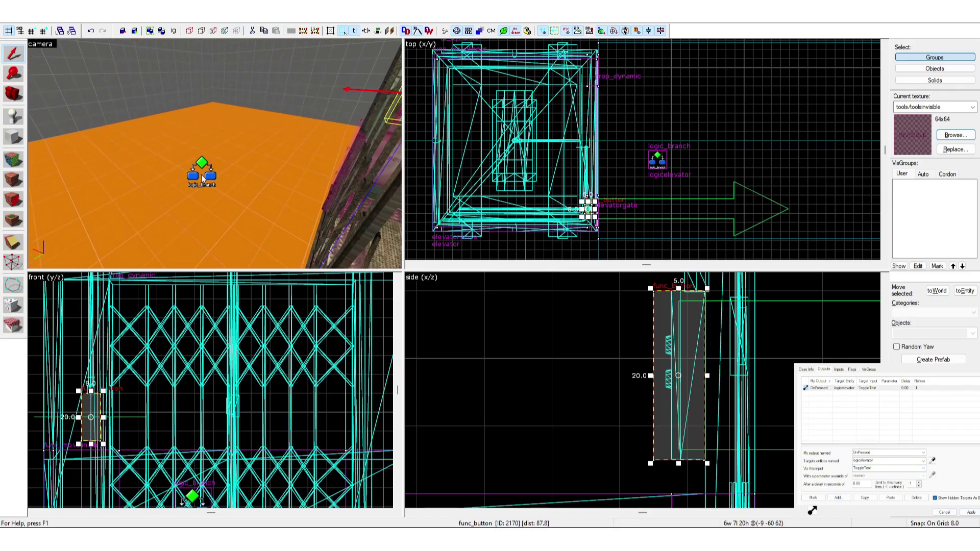
Select the logic_branch outside the elevator and check its initial value property
{"action": "left_click", "coordinate": [202, 175]}
{"action": "key", "text": "z"}
{"action": "key", "text": "w"}
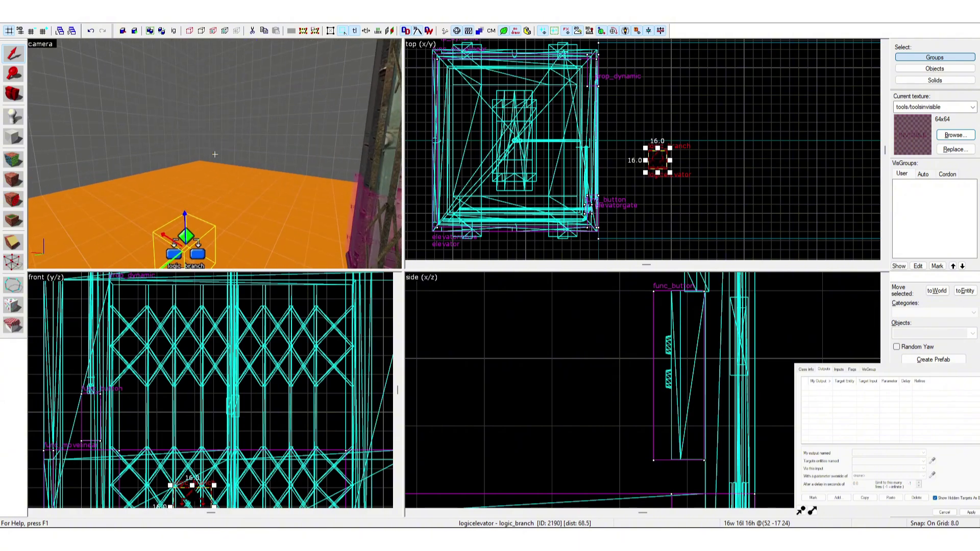
{"action": "key", "text": "z"}
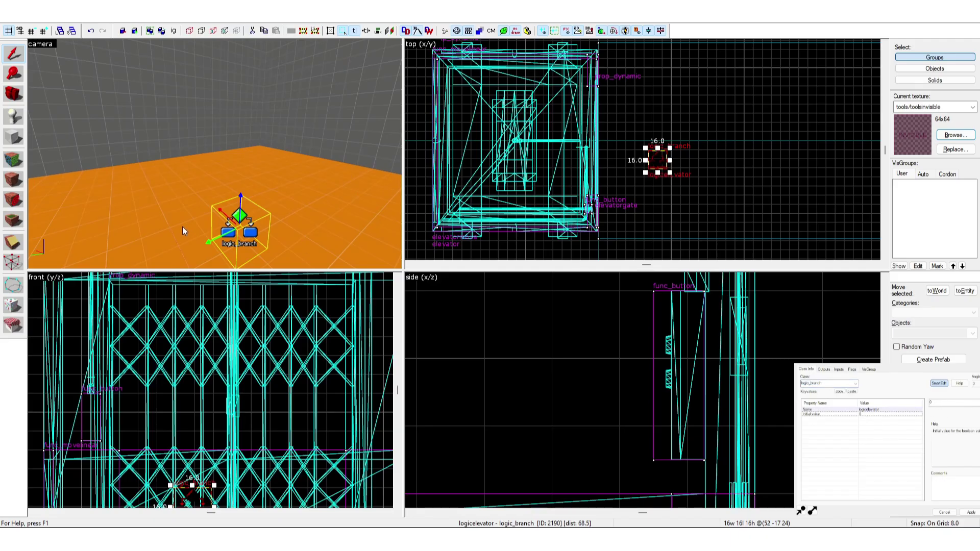
{"action": "key", "text": "z"}
{"action": "key", "text": "s"}
Add an OnTrue output to the logic_branch that targets elevatormove with the Open input, and apply it
{"action": "key", "text": "z"}
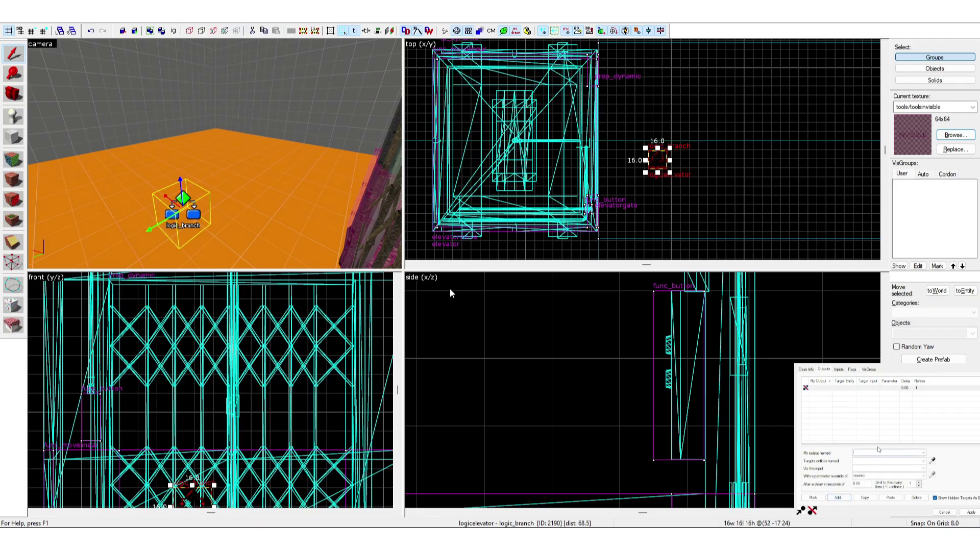
{"action": "key", "text": "z"}
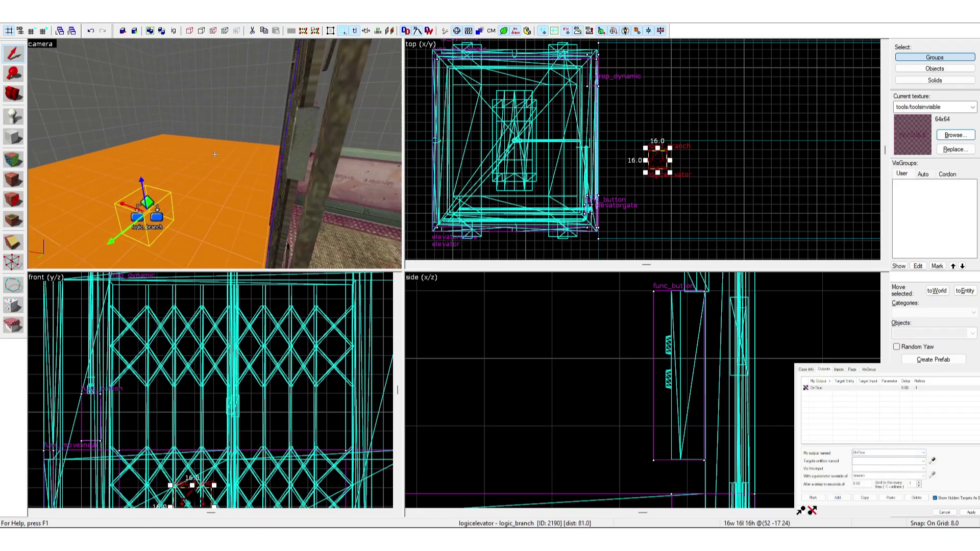
{"action": "key", "text": "z"}
{"action": "left_click", "coordinate": [932, 461]}
{"action": "key", "text": "z"}
{"action": "left_click", "coordinate": [203, 162]}
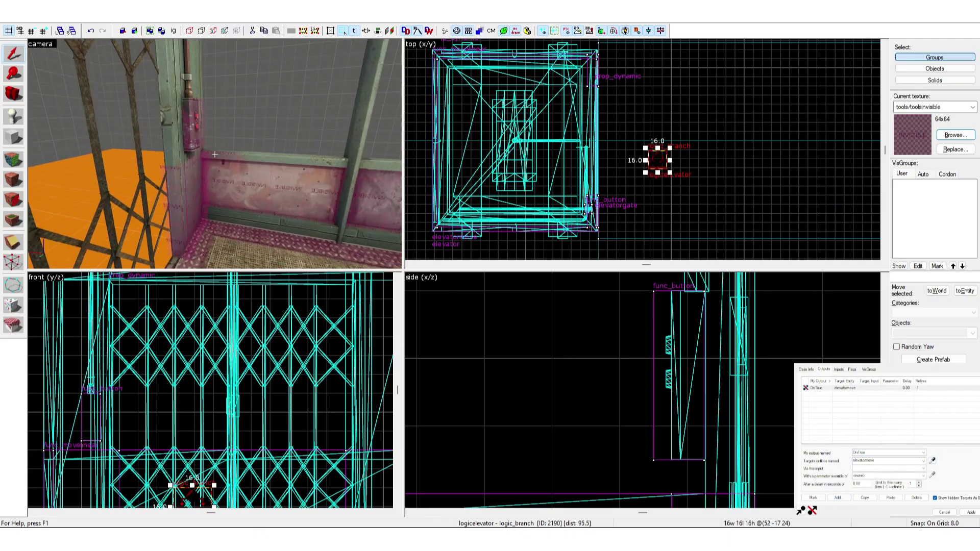
{"action": "key", "text": "s"}
{"action": "key", "text": "z"}
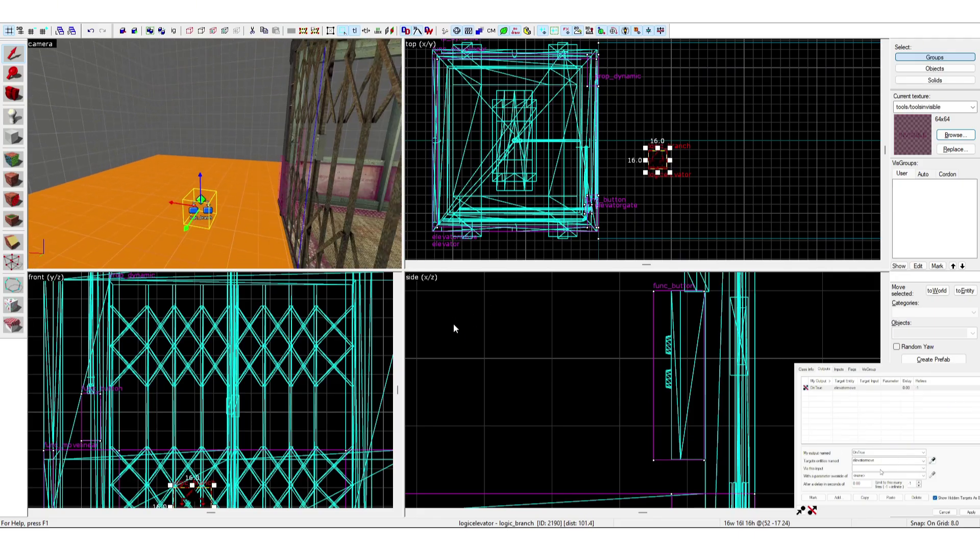
{"action": "key", "text": "z"}
{"action": "key", "text": "d"}
{"action": "key", "text": "z"}
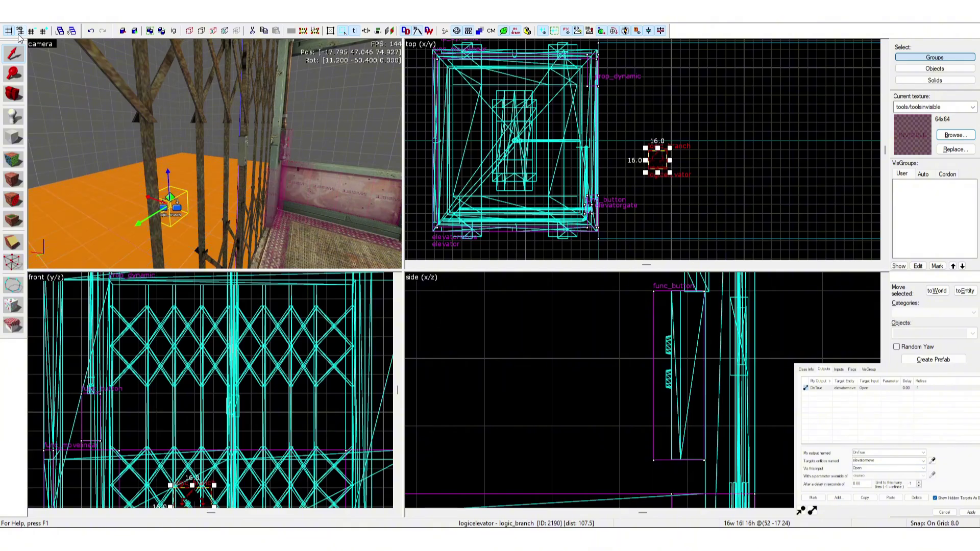
Add an OnFalse output to the logic_branch that targets elevatormove with the Close input, and apply it
{"action": "key", "text": "z"}
{"action": "key", "text": "s"}
{"action": "key", "text": "z"}
{"action": "key", "text": "z"}
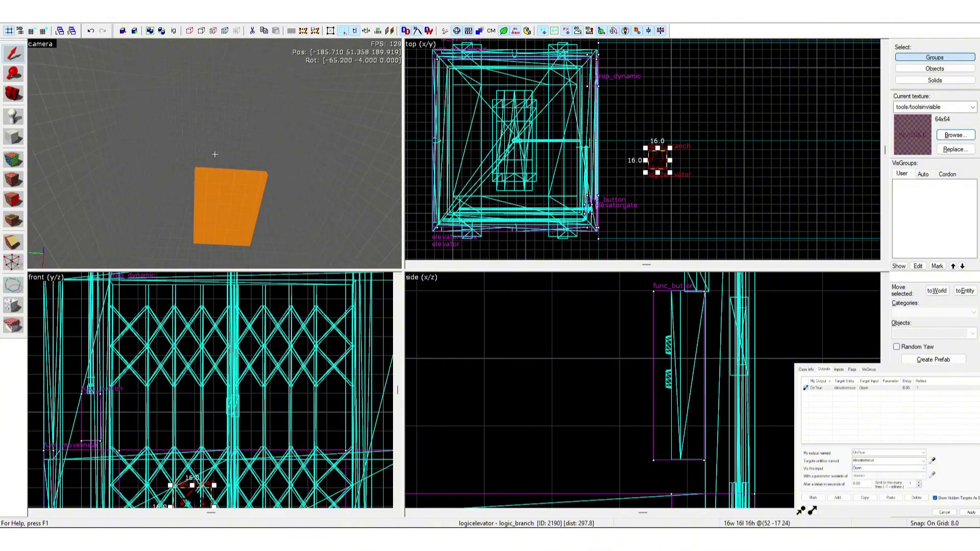
{"action": "key", "text": "w"}
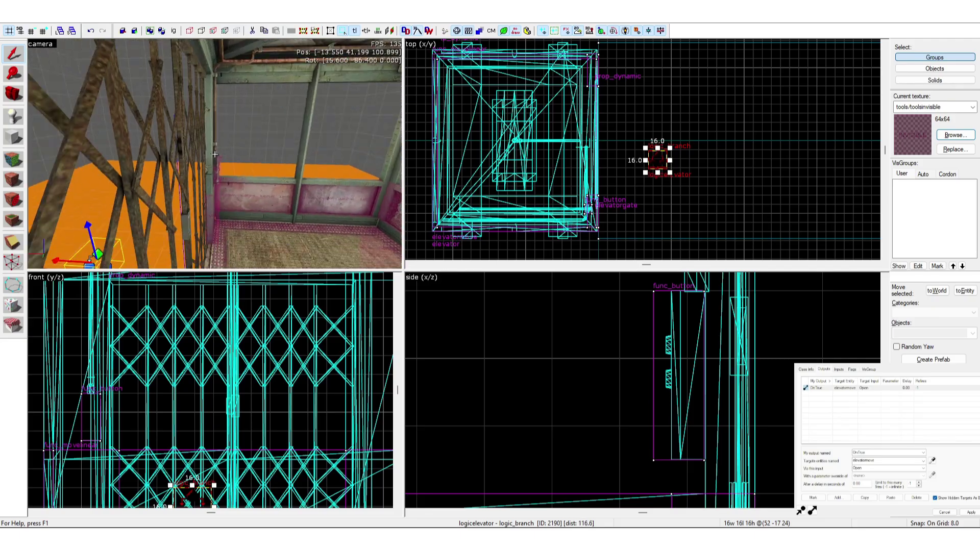
{"action": "key", "text": "a"}
{"action": "key", "text": "d"}
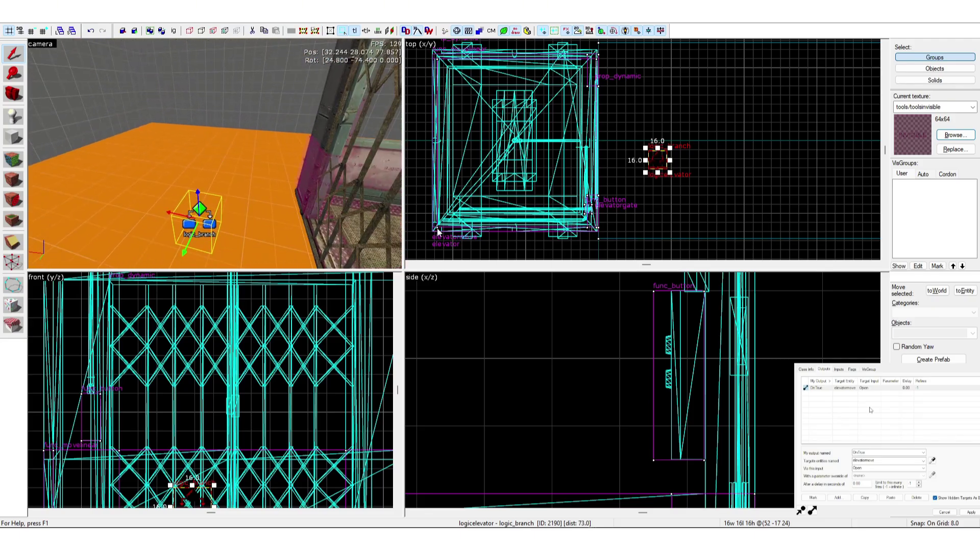
{"action": "key", "text": "z"}
{"action": "key", "text": "z"}
{"action": "key", "text": "w"}
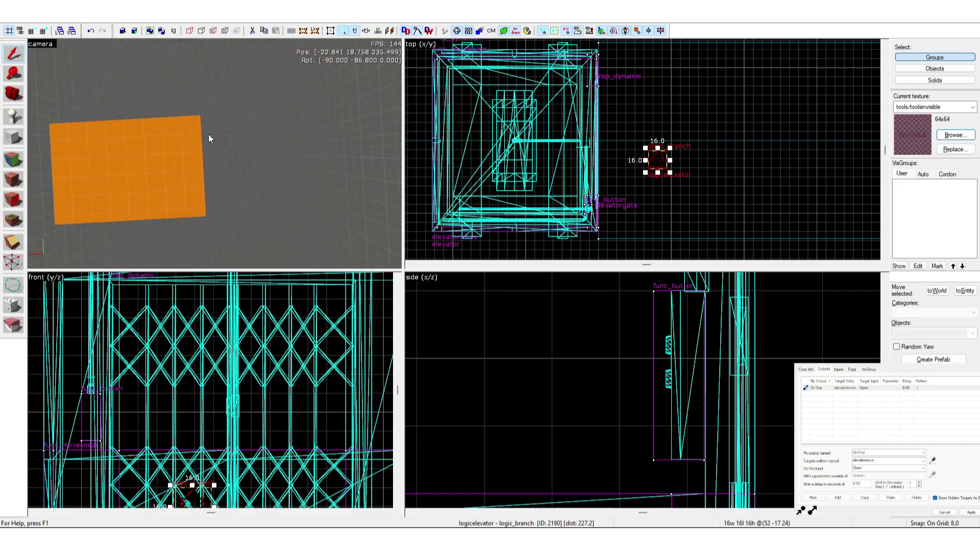
{"action": "key", "text": "w"}
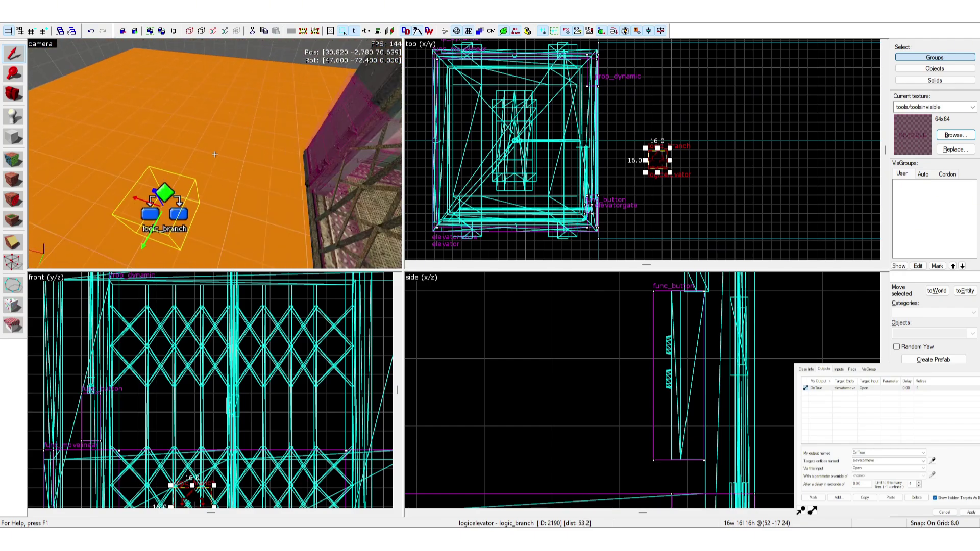
{"action": "key", "text": "z"}
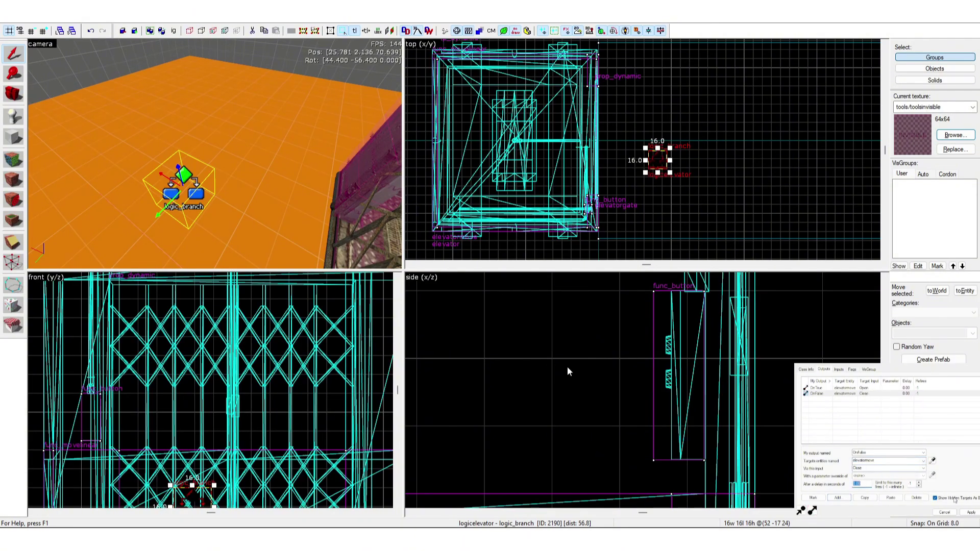
{"action": "key", "text": "z"}
Return to the cabin's button panel, select the func_button and show its OnPressed output
{"action": "key", "text": "s"}
{"action": "key", "text": "z"}
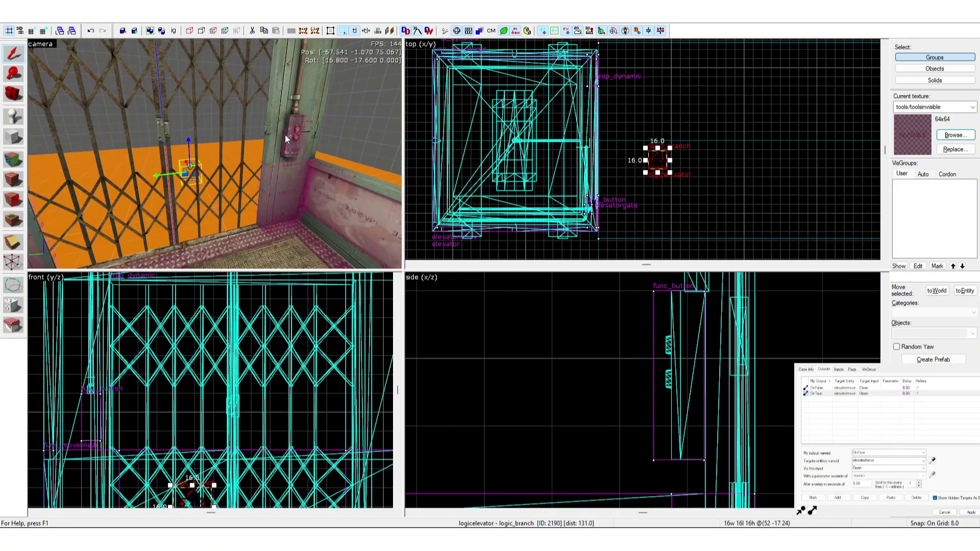
{"action": "key", "text": "z"}
{"action": "key", "text": "d"}
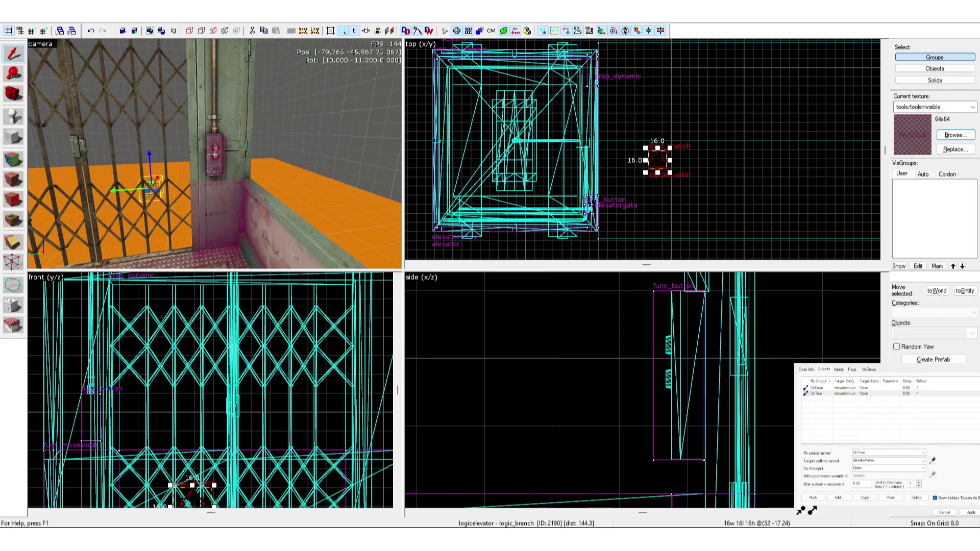
{"action": "key", "text": "z"}
{"action": "left_click", "coordinate": [240, 184]}
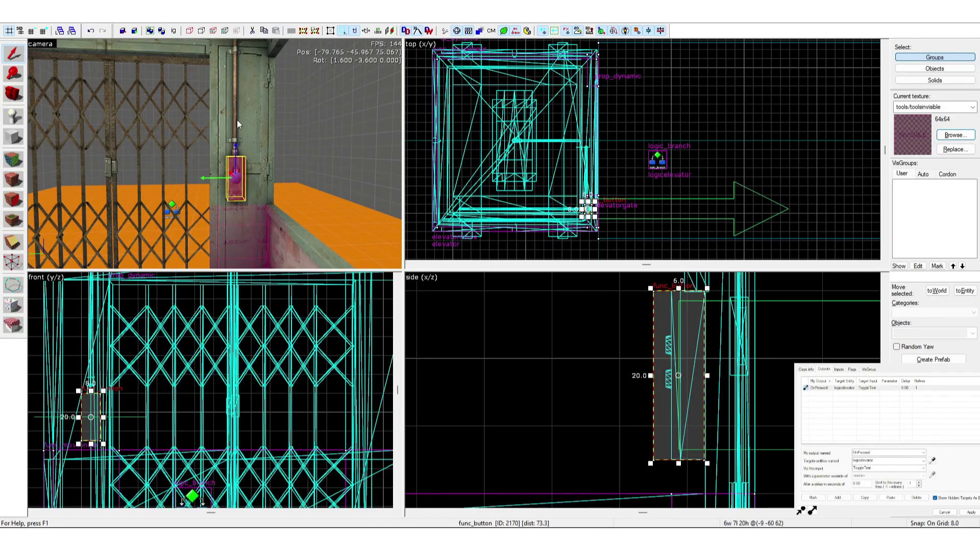
Examine the elevator cabin, its gate and the selected func_button from outside and inside
{"action": "key", "text": "z"}
{"action": "key", "text": "w"}
{"action": "key", "text": "s"}
{"action": "key", "text": "w"}
{"action": "key", "text": "d"}
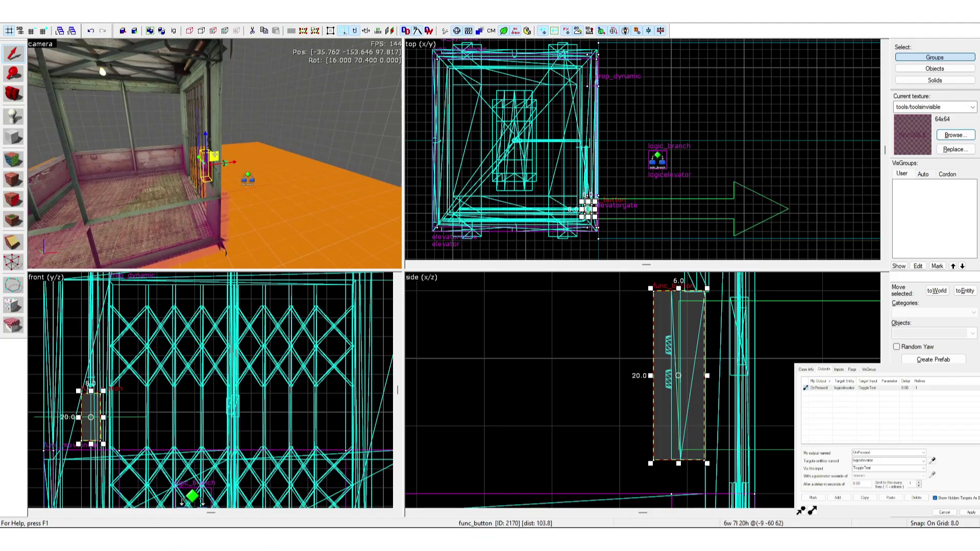
{"action": "key", "text": "w"}
{"action": "key", "text": "a"}
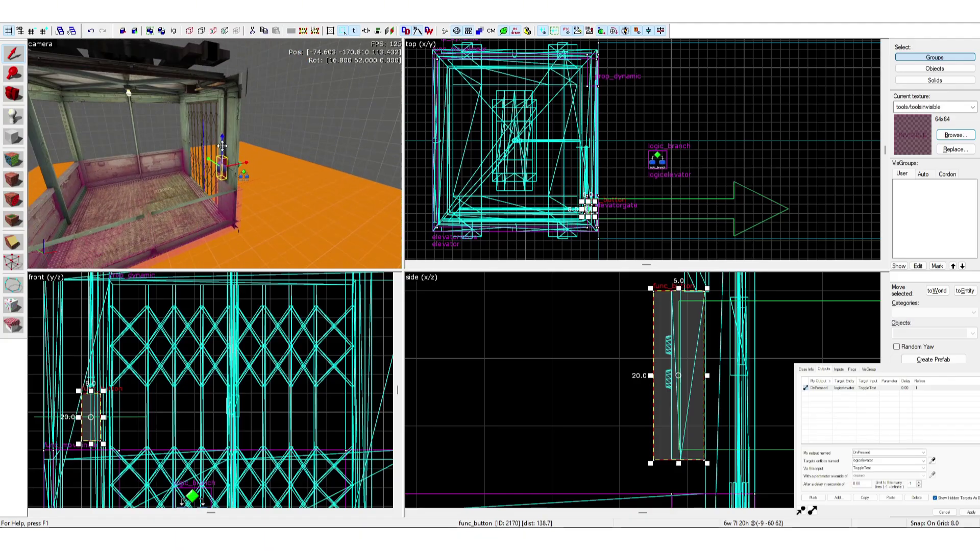
{"action": "key", "text": "w"}
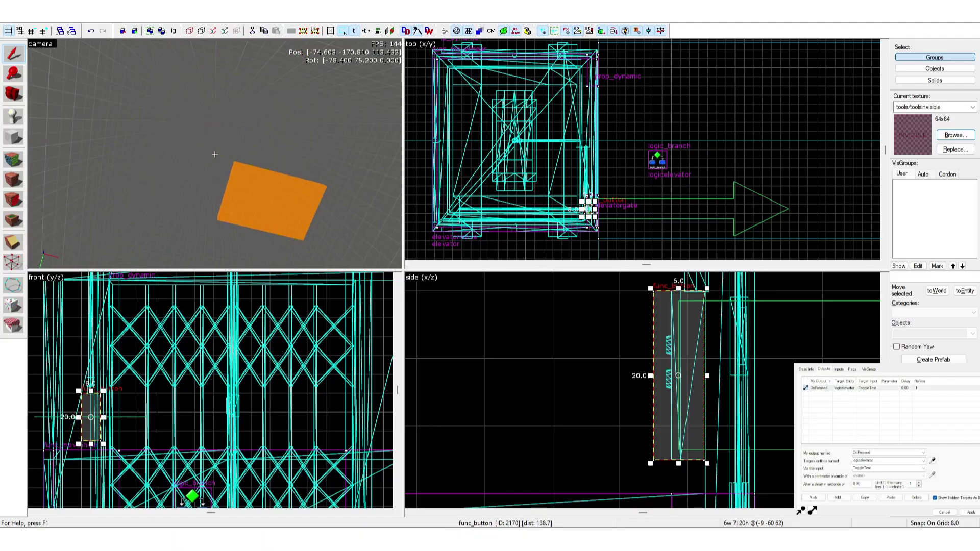
{"action": "key", "text": "d"}
{"action": "key", "text": "z"}
{"action": "key", "text": "z"}
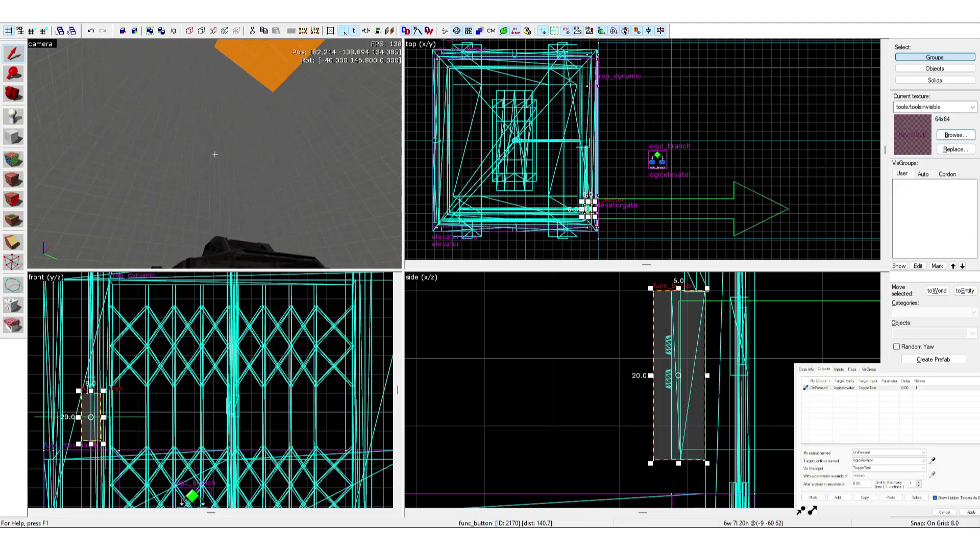
{"action": "key", "text": "a"}
{"action": "key", "text": "w"}
{"action": "key", "text": "a"}
{"action": "key", "text": "s"}
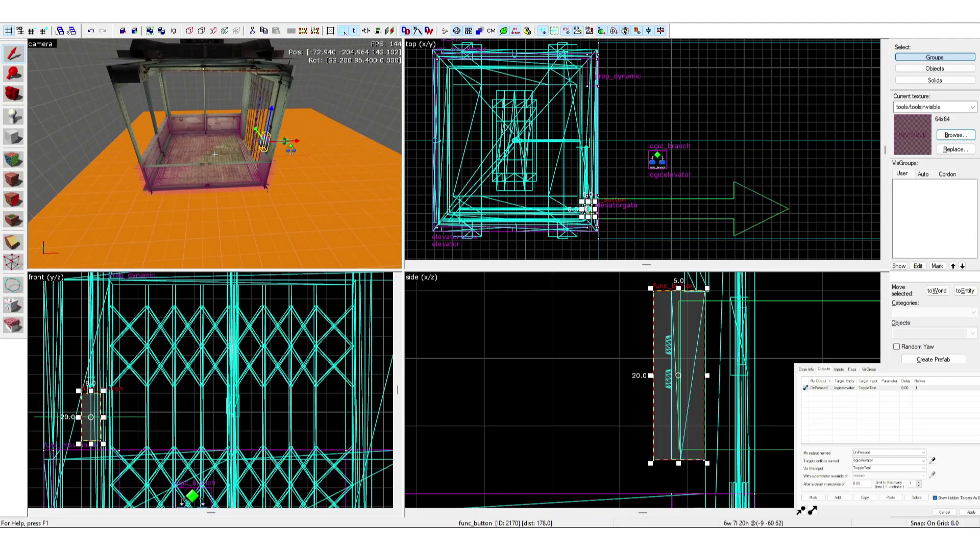
{"action": "key", "text": "w"}
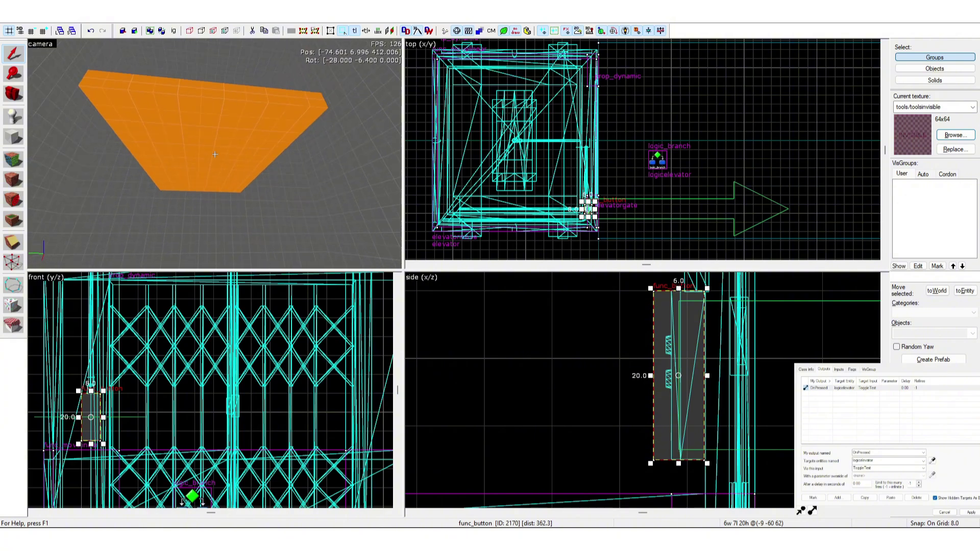
{"action": "key", "text": "w"}
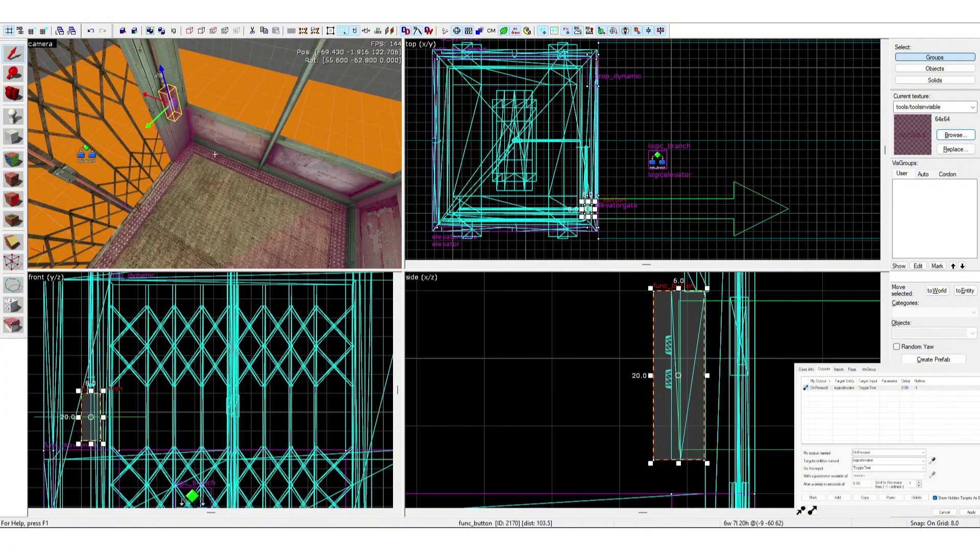
{"action": "key", "text": "w"}
{"action": "key", "text": "d"}
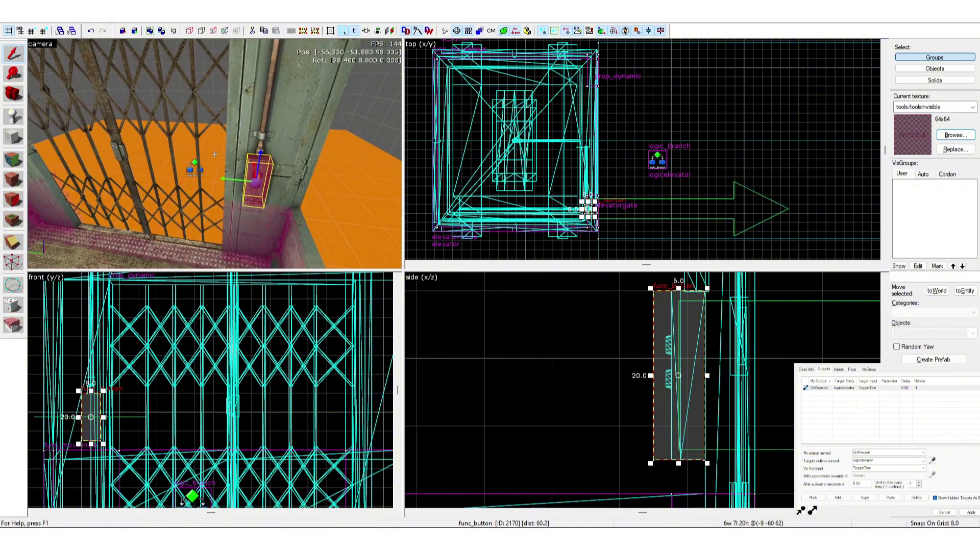
Set the func_button's Delay Before Reset property to 7
{"action": "key", "text": "z"}
{"action": "left_click", "coordinate": [218, 109]}
{"action": "key", "text": "w"}
{"action": "key", "text": "d"}
{"action": "key", "text": "z"}
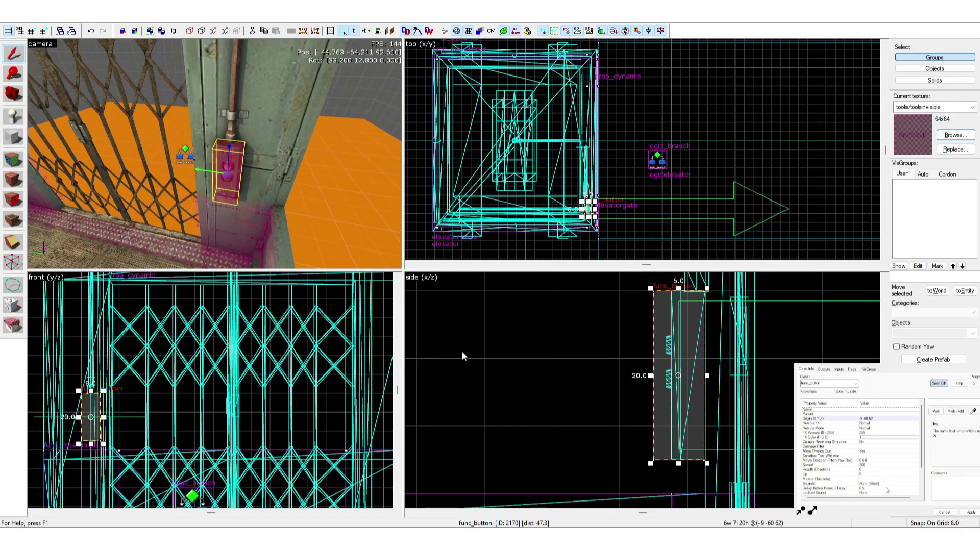
{"action": "left_click", "coordinate": [886, 488]}
{"action": "key", "text": "z"}
{"action": "key", "text": "d"}
{"action": "key", "text": "s"}
{"action": "key", "text": "z"}
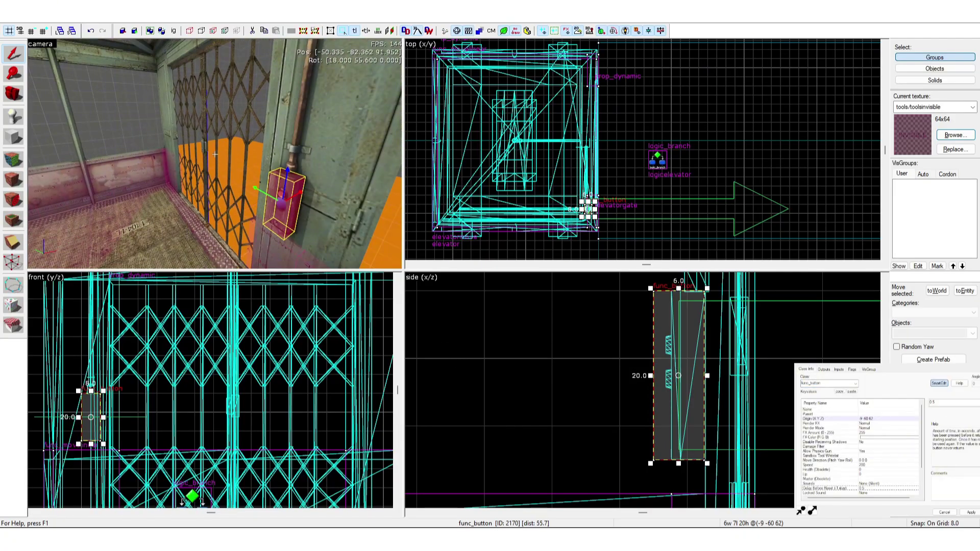
{"action": "left_click_drag", "start_coordinate": [214, 154], "coordinate": [215, 154]}
{"action": "key", "text": "z"}
{"action": "key", "text": "s"}
{"action": "key", "text": "a"}
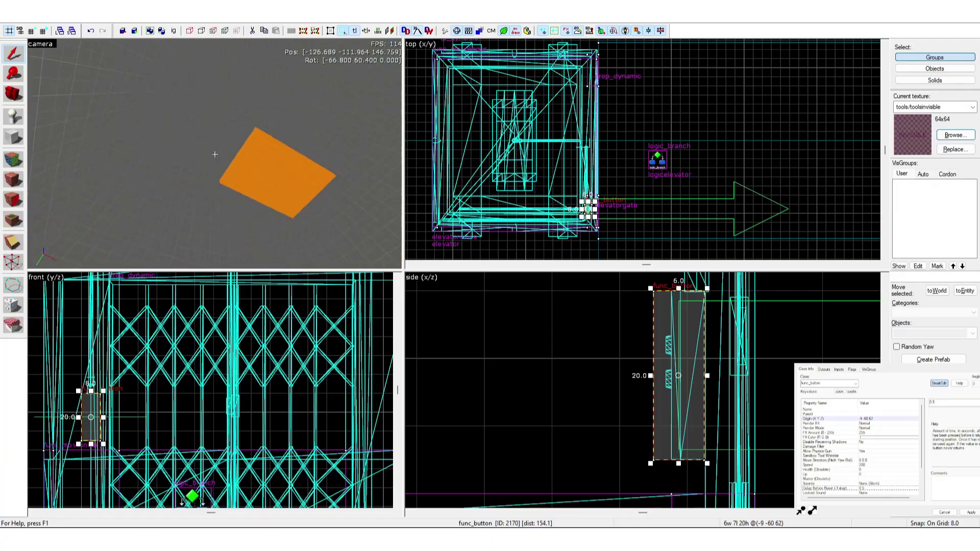
{"action": "key", "text": "w"}
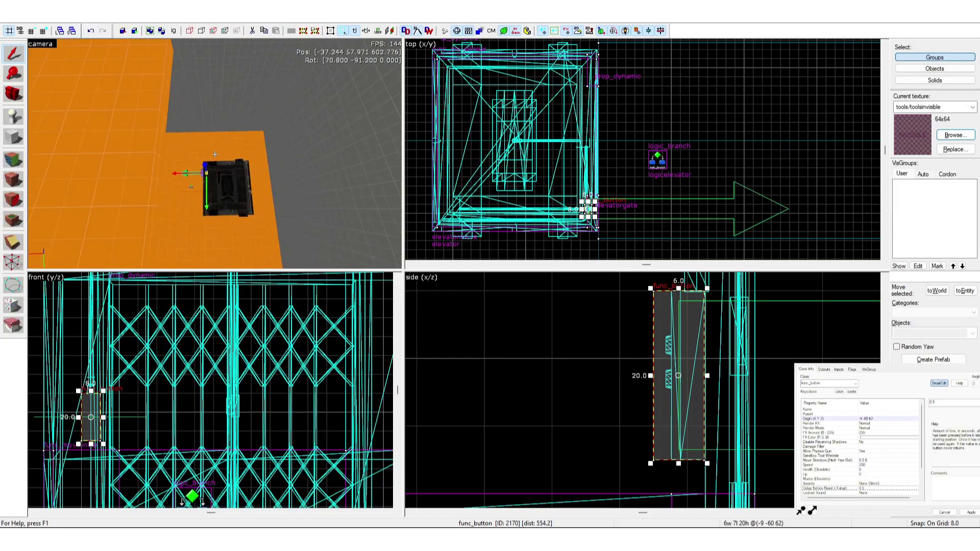
{"action": "key", "text": "z"}
{"action": "key", "text": "ctrl+shift+e"}
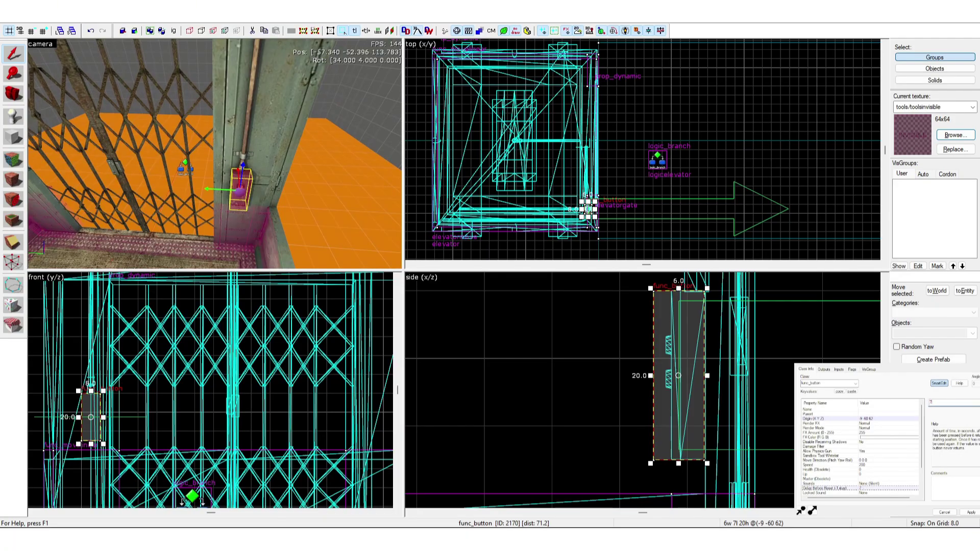
Finish editing the func_button and clear the selection
{"action": "key", "text": "z"}
{"action": "key", "text": "s"}
{"action": "key", "text": "d"}
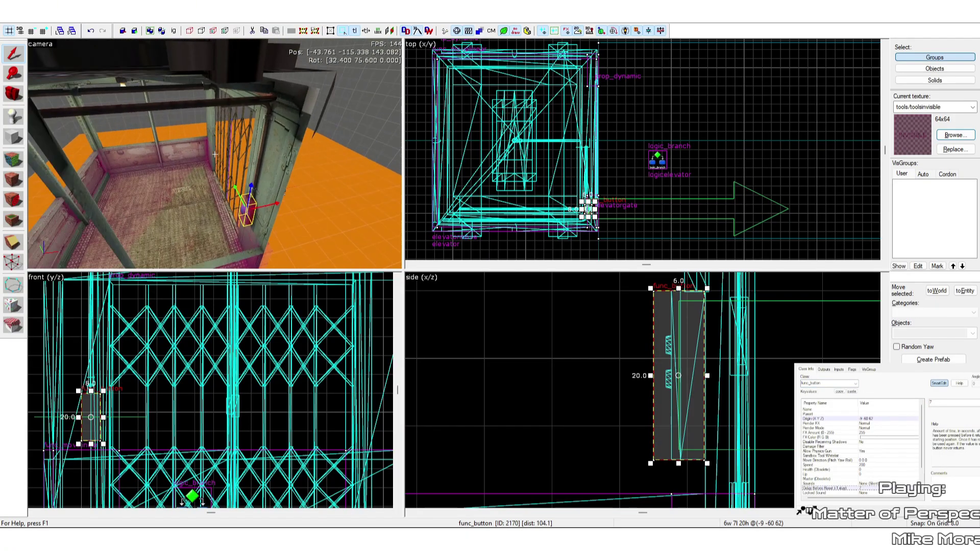
{"action": "key", "text": "z"}
{"action": "key", "text": "z"}
{"action": "key", "text": "w"}
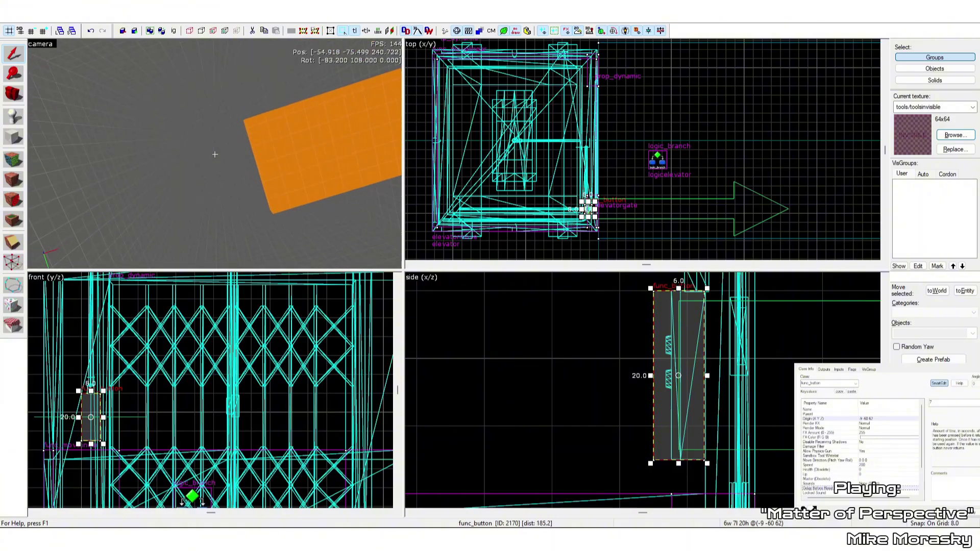
{"action": "key", "text": "w"}
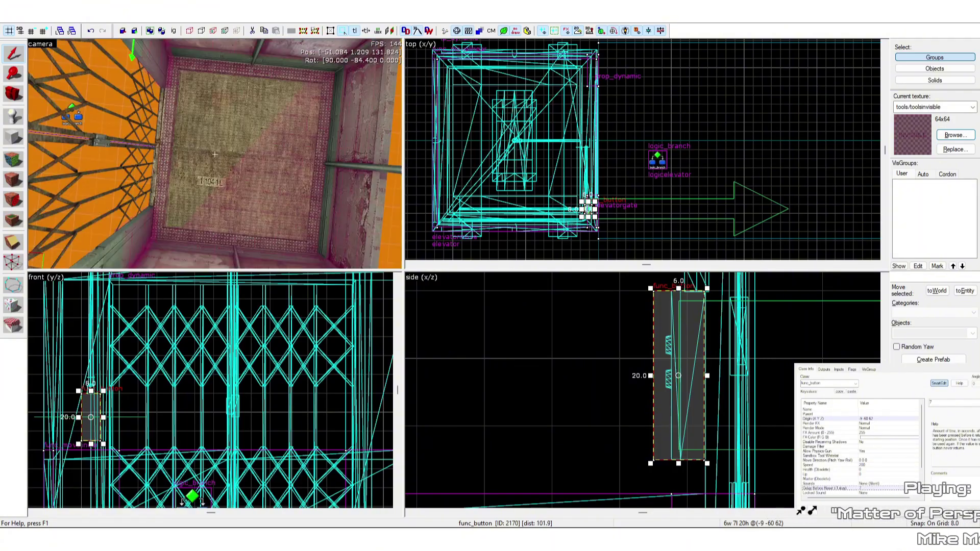
{"action": "key", "text": "d"}
{"action": "key", "text": "Escape"}
{"action": "key", "text": "w"}
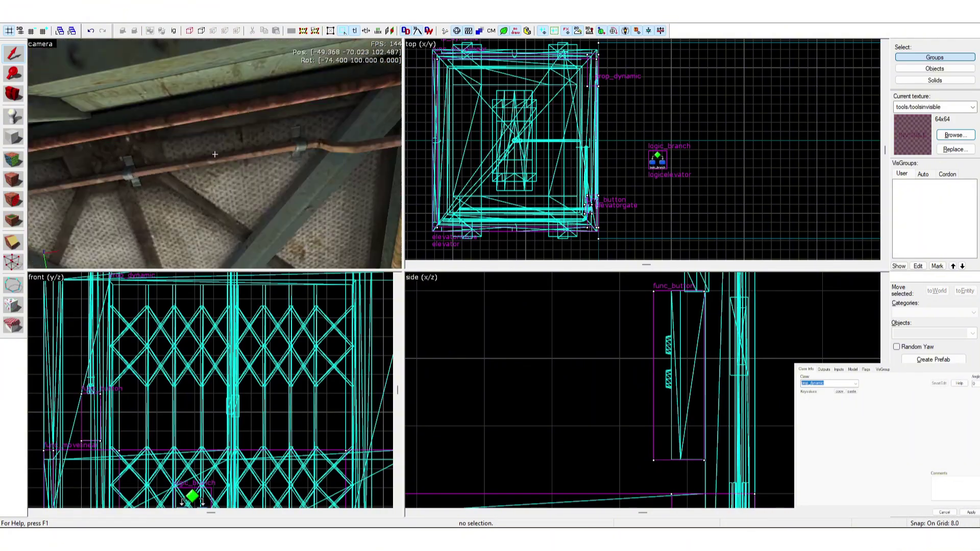
{"action": "key", "text": "w"}
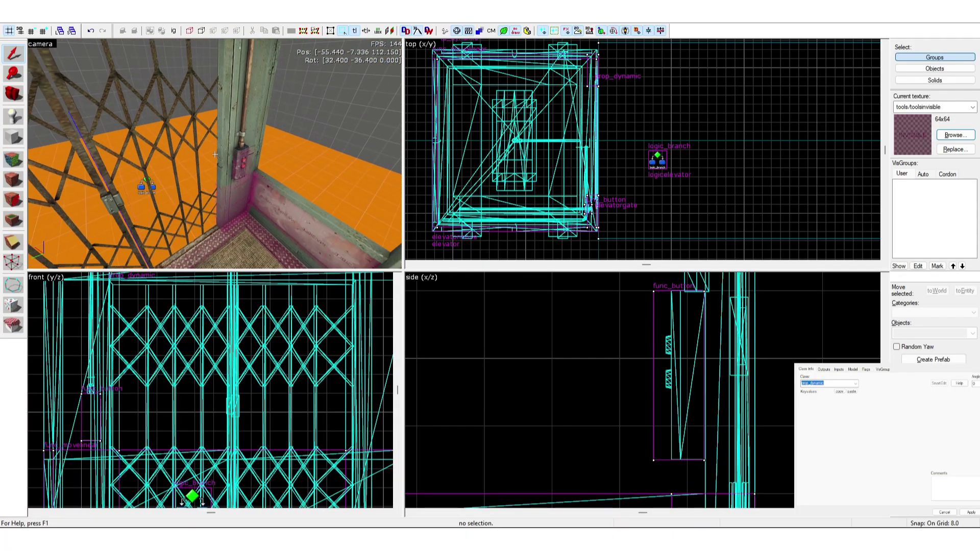
{"action": "key", "text": "w"}
{"action": "key", "text": "w"}
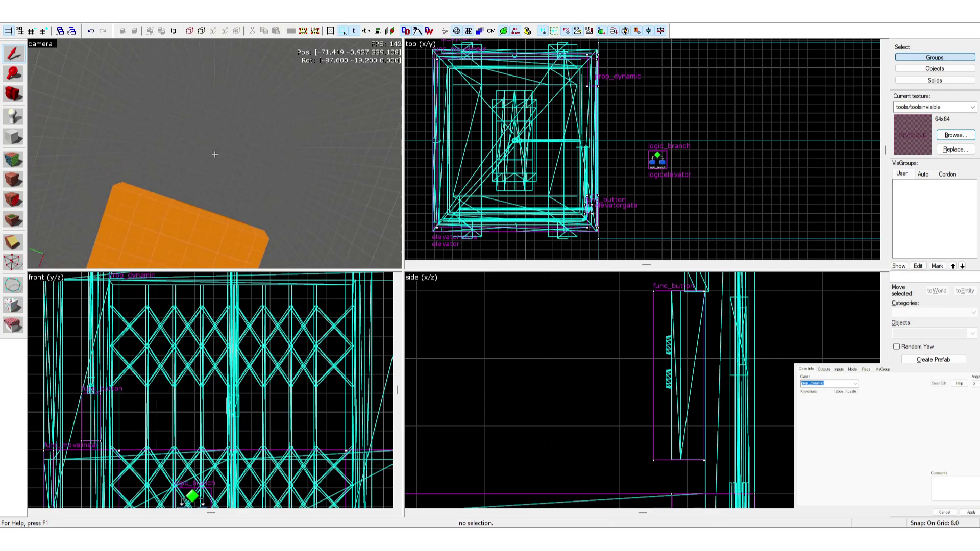
Examine the elevator cabin and its gate from inside and outside, with the gate's prop_dynamic selected
{"action": "key", "text": "w"}
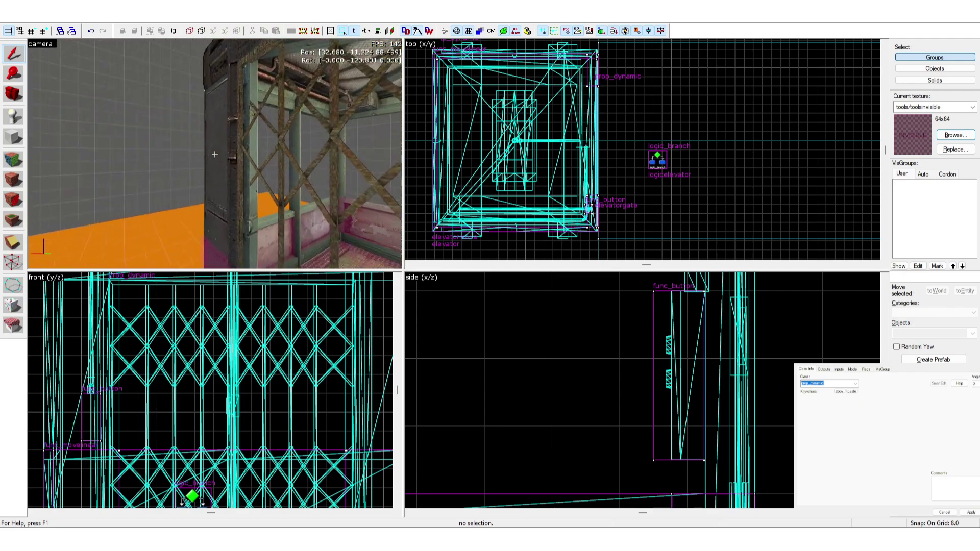
{"action": "key", "text": "s"}
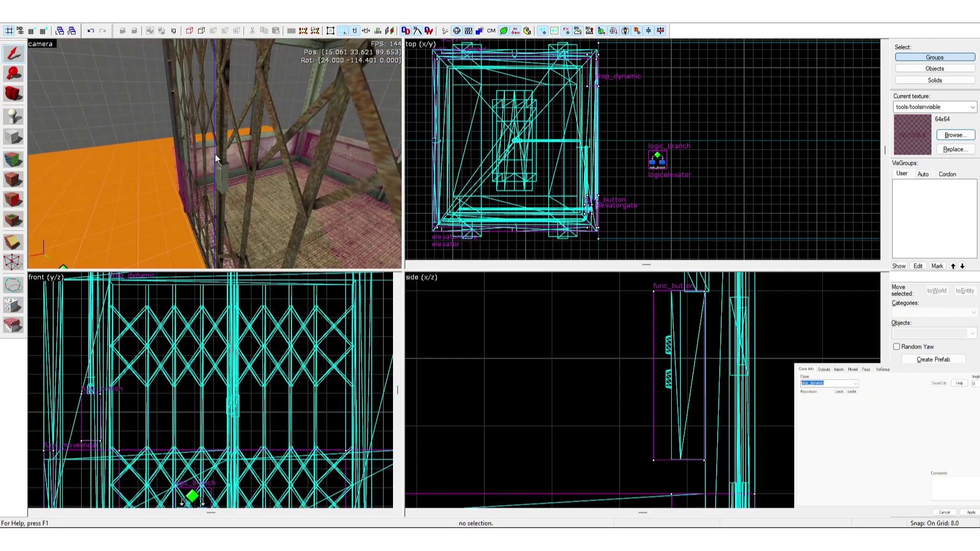
{"action": "key", "text": "z"}
{"action": "left_click", "coordinate": [229, 149]}
{"action": "key", "text": "z"}
{"action": "key", "text": "s"}
{"action": "key", "text": "z"}
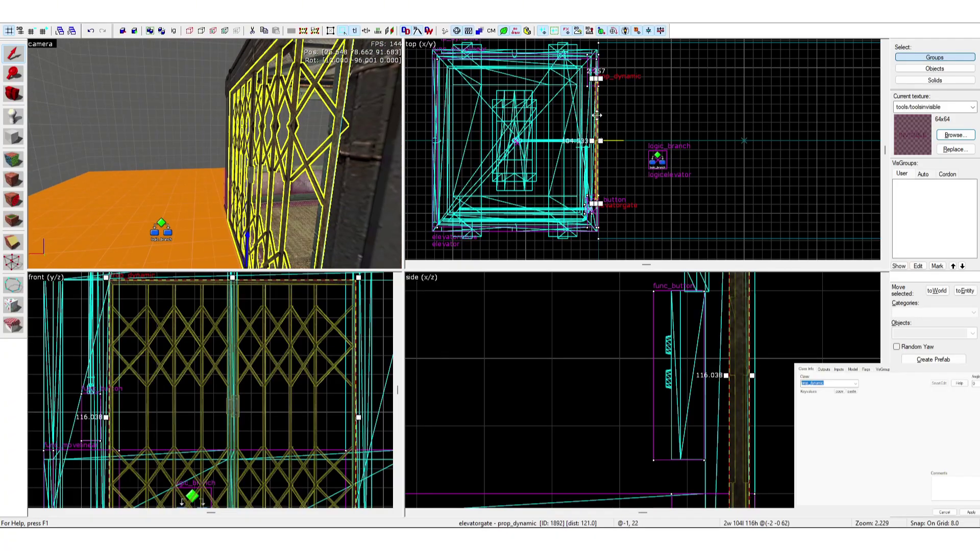
{"action": "key", "text": "z"}
{"action": "key", "text": "a"}
{"action": "key", "text": "z"}
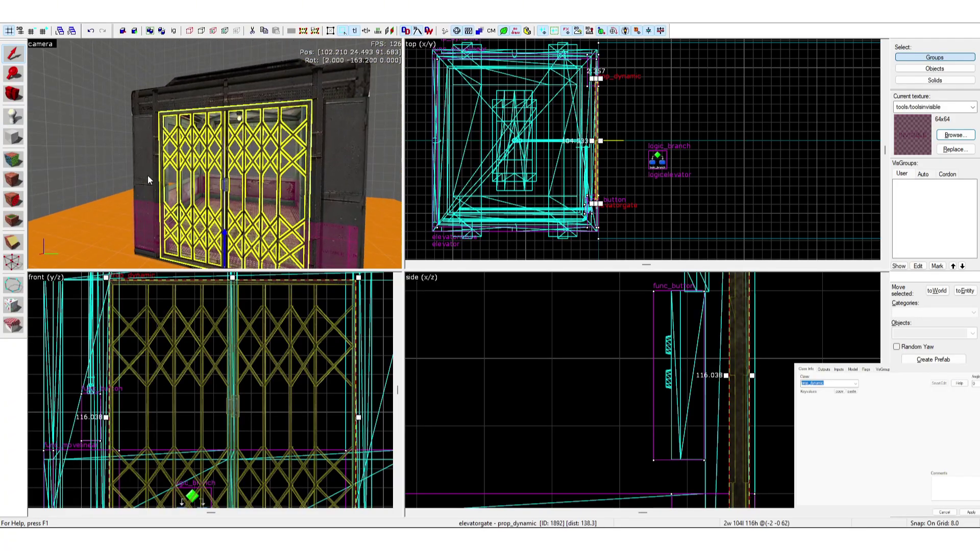
Place a new point entity on the floor outside the elevator and change its class to logic_auto
{"action": "key", "text": "z"}
{"action": "key", "text": "z"}
{"action": "left_click", "coordinate": [200, 161]}
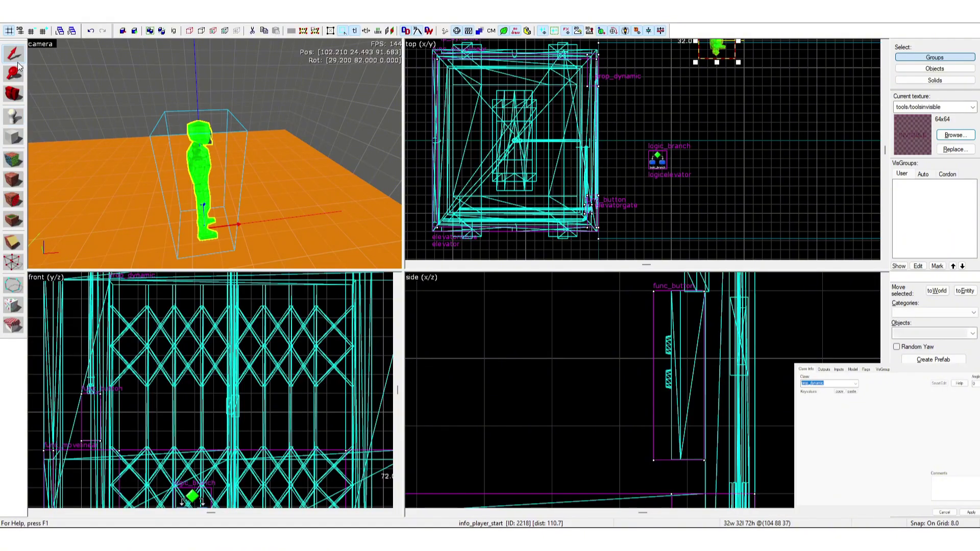
{"action": "left_click", "coordinate": [836, 382]}
{"action": "type", "text": "lo"}
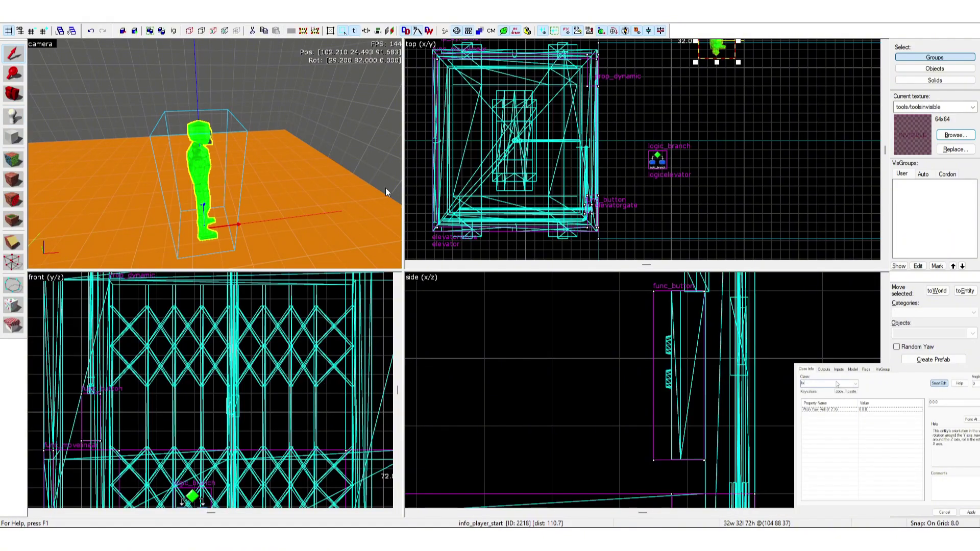
{"action": "type", "text": "gic_auto"}
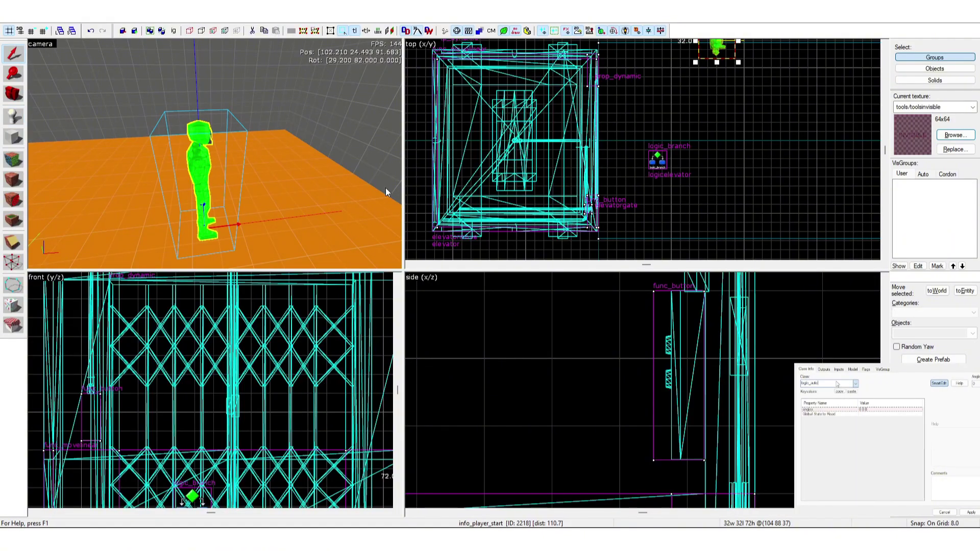
{"action": "key", "text": "Return"}
Add an OnMapSpawn output to the logic_auto that sends SetAnimation with parameter open to elevatorgate
{"action": "left_click", "coordinate": [823, 369]}
{"action": "left_click", "coordinate": [837, 497]}
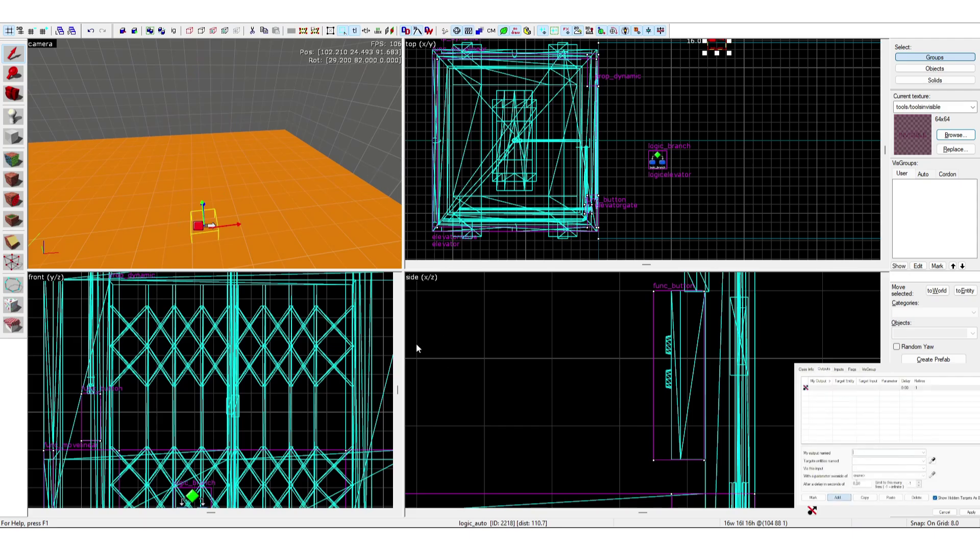
{"action": "type", "text": "on"}
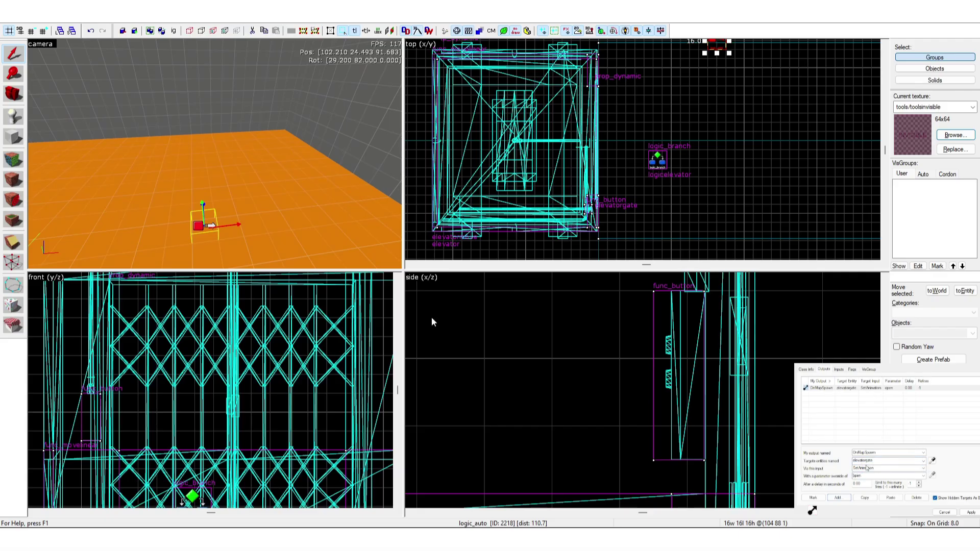
Place an info_player_start on the floor outside the elevator gate
{"action": "key", "text": "z"}
{"action": "key", "text": "z"}
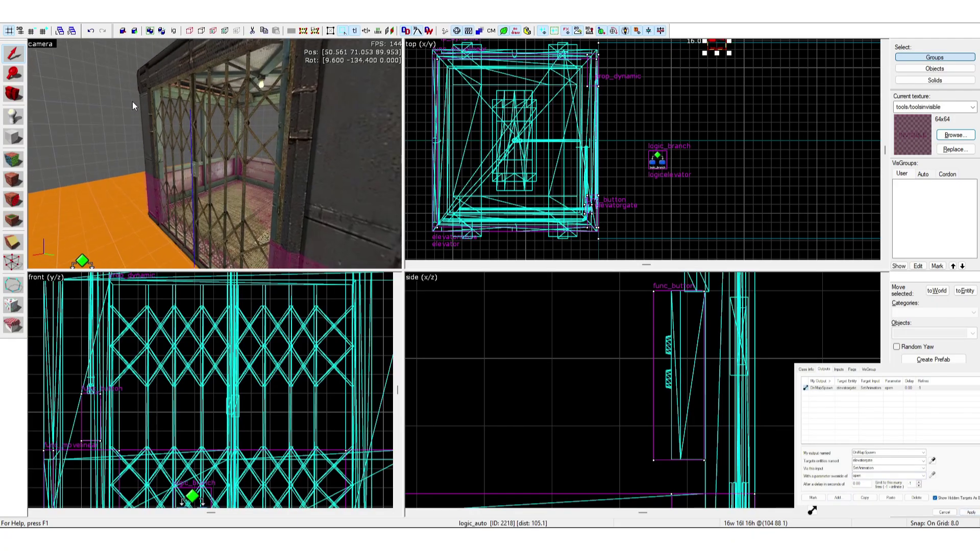
{"action": "key", "text": "z"}
{"action": "key", "text": "s"}
{"action": "key", "text": "z"}
{"action": "left_click", "coordinate": [9, 113]}
{"action": "left_click", "coordinate": [140, 201]}
{"action": "left_click", "coordinate": [13, 54]}
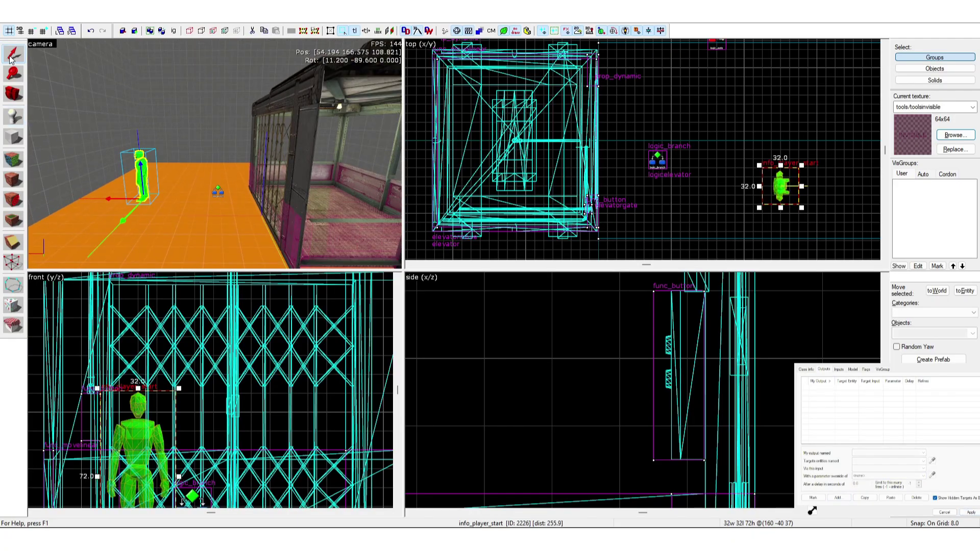
Give the cabin's func_movelinear an OnFullyOpen output that sends SetAnimation with parameter open to elevatorgate
{"action": "key", "text": "z"}
{"action": "key", "text": "w"}
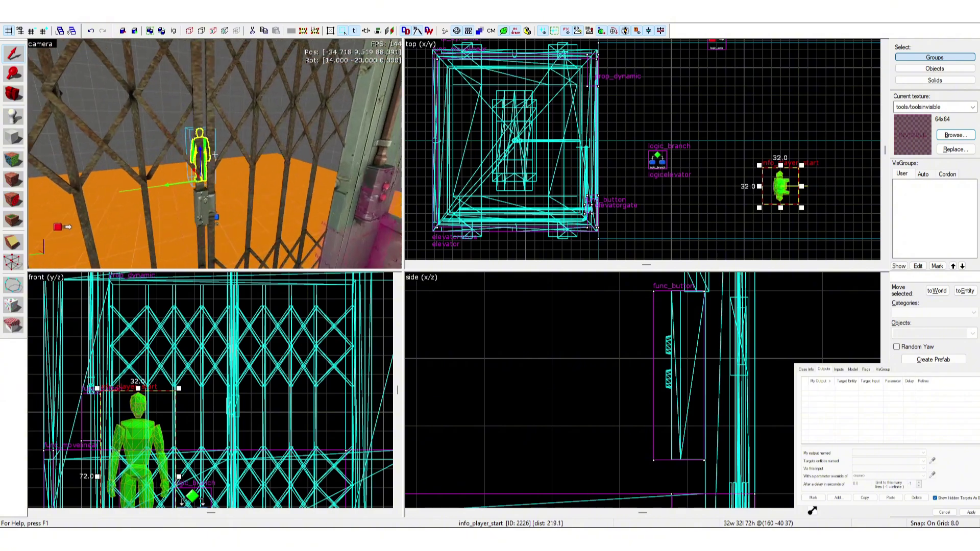
{"action": "key", "text": "z"}
{"action": "key", "text": "z"}
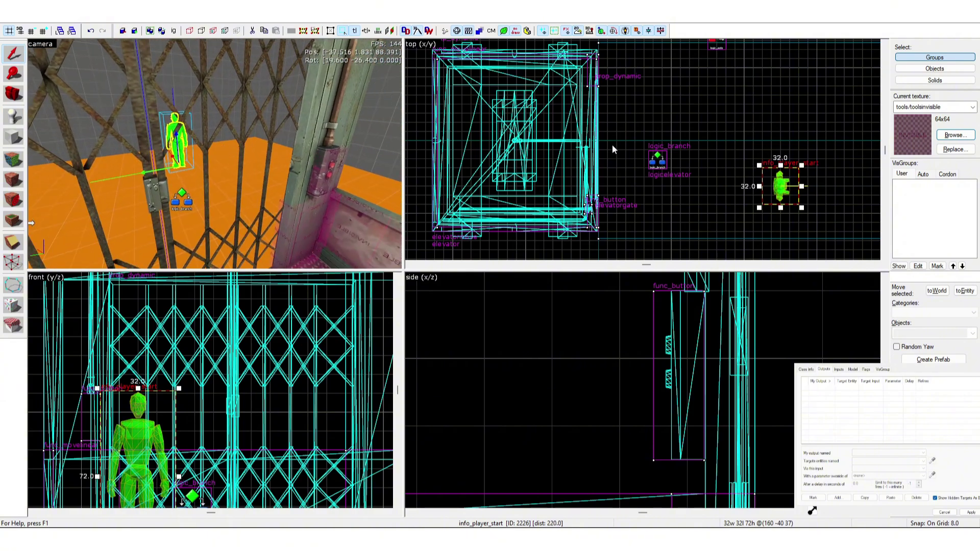
{"action": "key", "text": "z"}
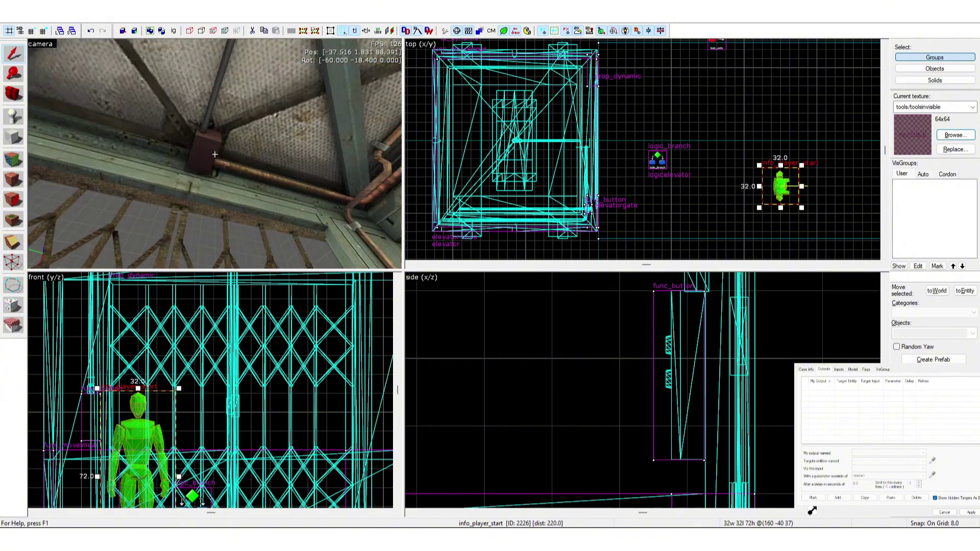
{"action": "key", "text": "z"}
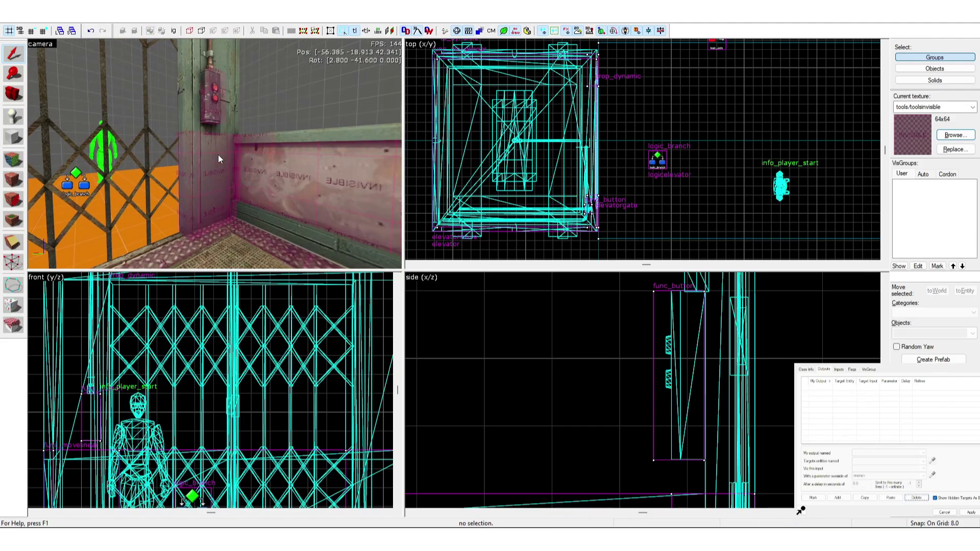
{"action": "left_click", "coordinate": [219, 159]}
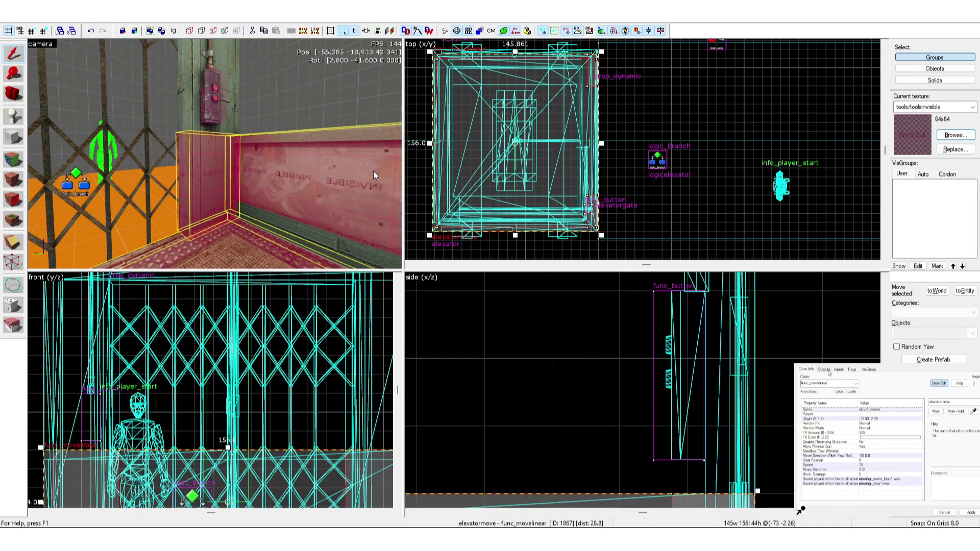
{"action": "left_click", "coordinate": [824, 369]}
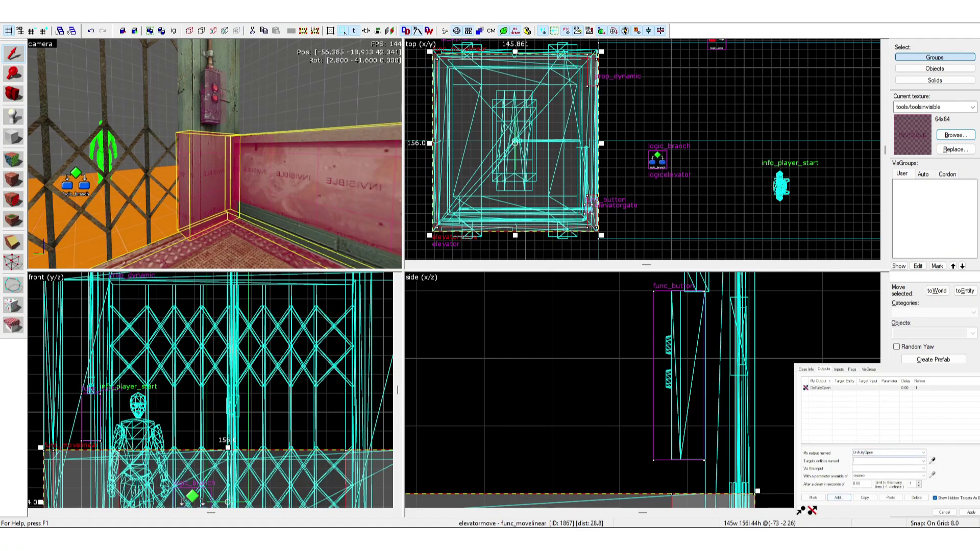
{"action": "key", "text": "z"}
{"action": "key", "text": "w"}
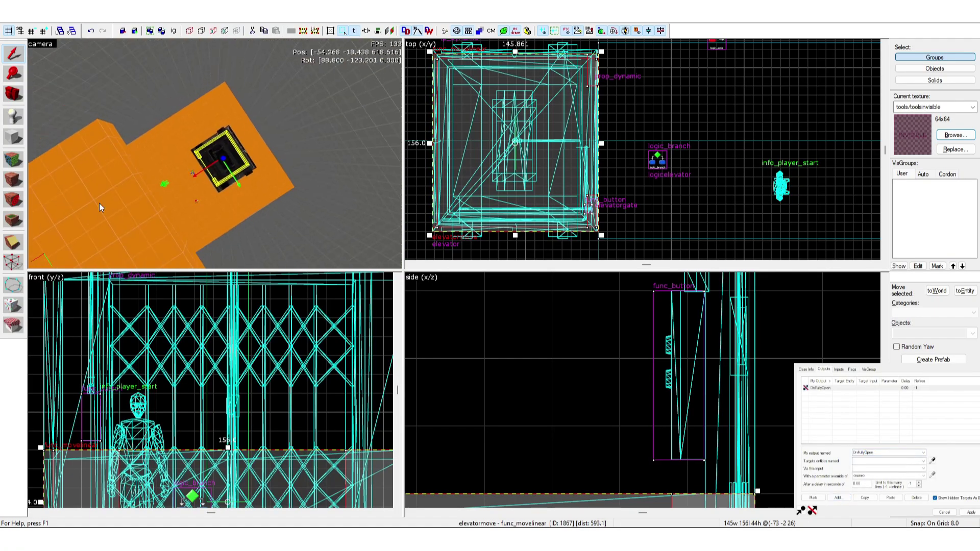
{"action": "key", "text": "w"}
{"action": "key", "text": "z"}
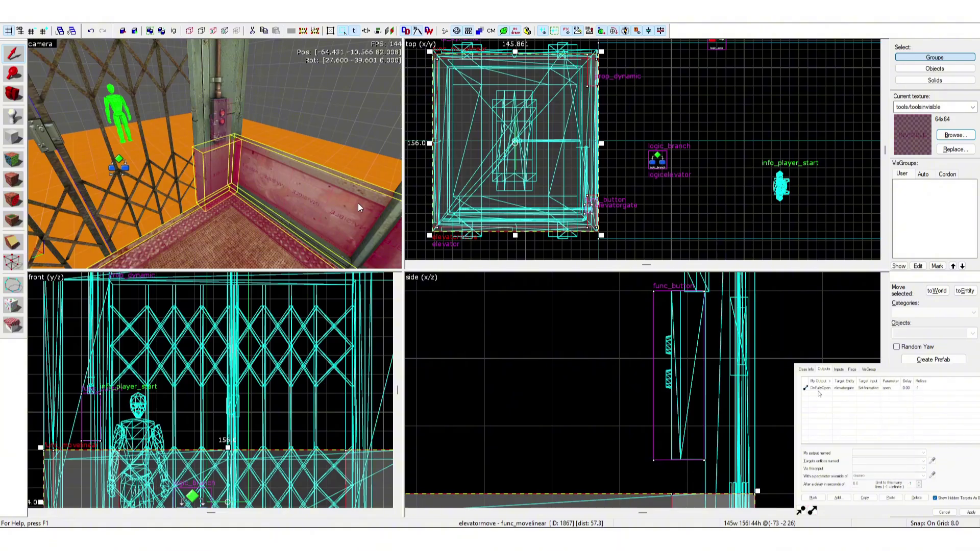
Duplicate the func_movelinear's gate output as OnFullyClosed and set a delay of 3 seconds on both outputs
{"action": "key", "text": "z"}
{"action": "key", "text": "s"}
{"action": "key", "text": "z"}
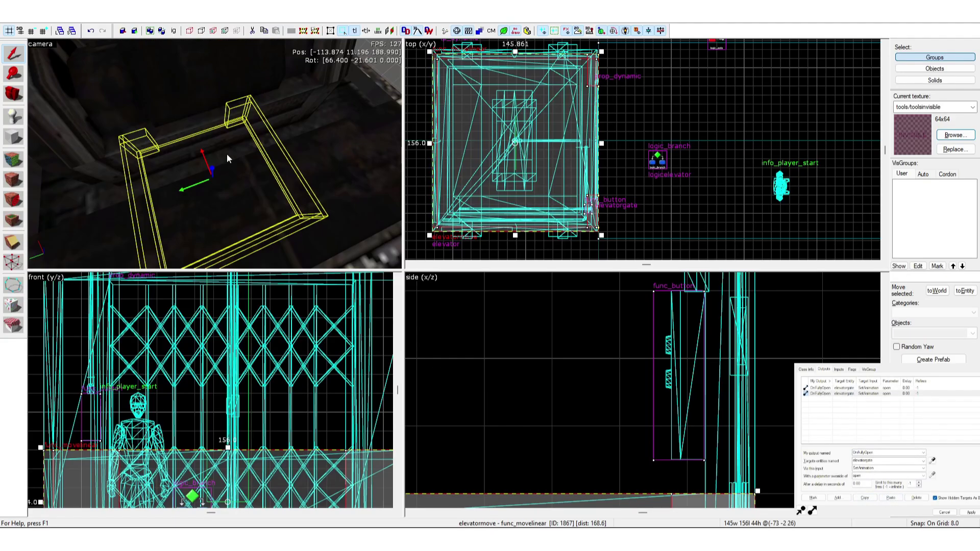
{"action": "key", "text": "z"}
{"action": "key", "text": "w"}
{"action": "key", "text": "z"}
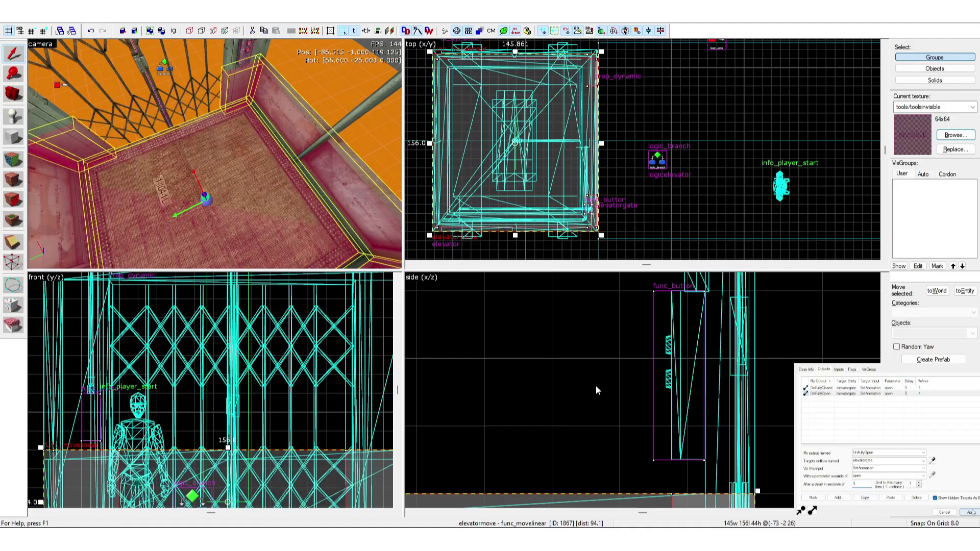
Examine the cabin's gate, ceiling lamp and floor from inside and the whole elevator from above
{"action": "key", "text": "z"}
{"action": "key", "text": "w"}
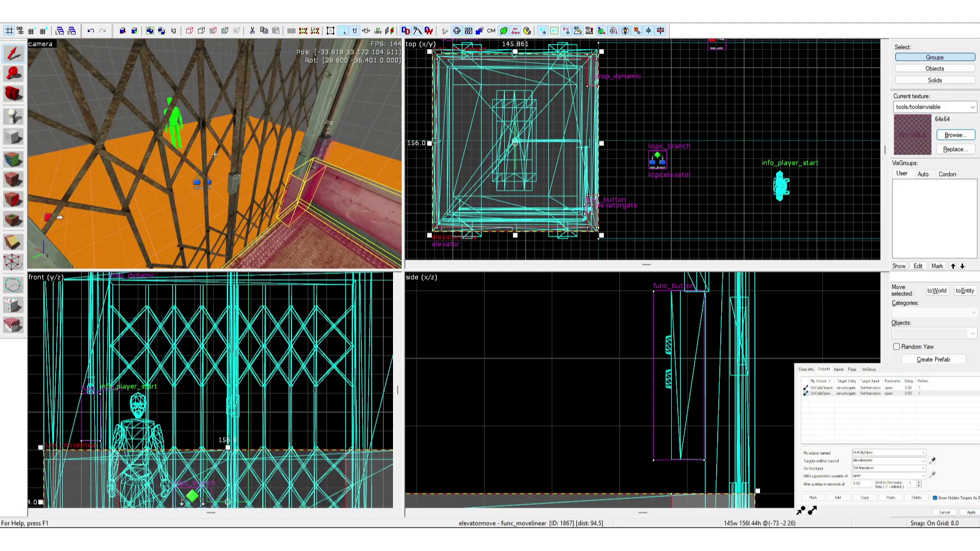
{"action": "key", "text": "s"}
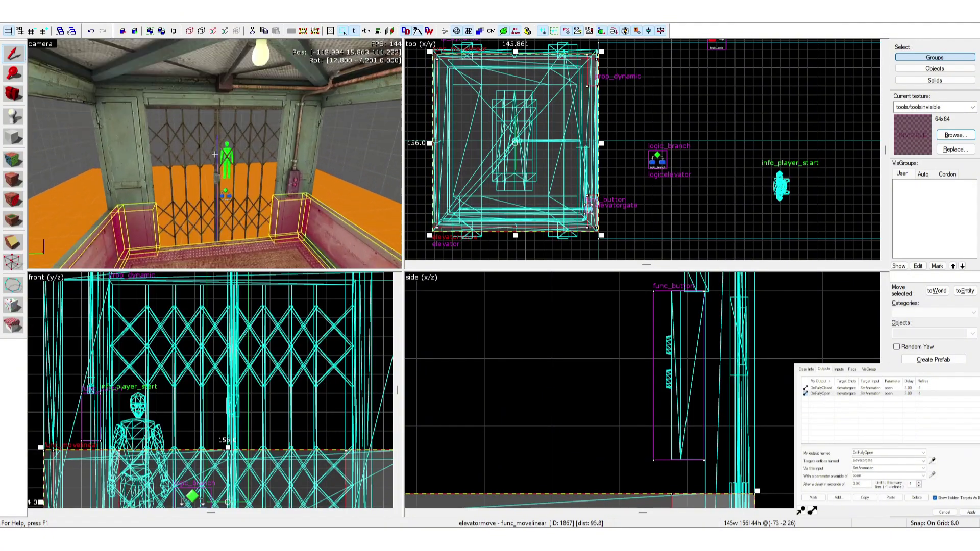
{"action": "key", "text": "z"}
{"action": "key", "text": "z"}
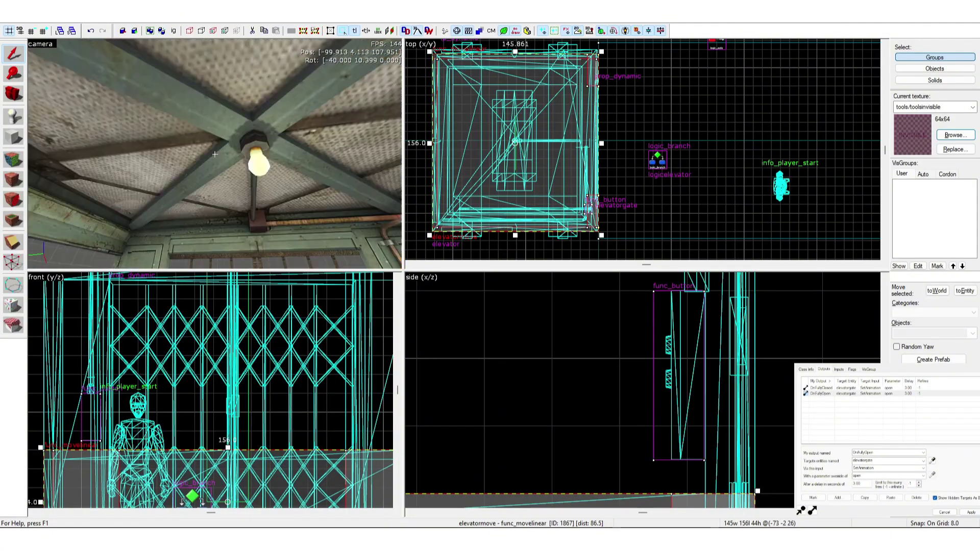
{"action": "key", "text": "w"}
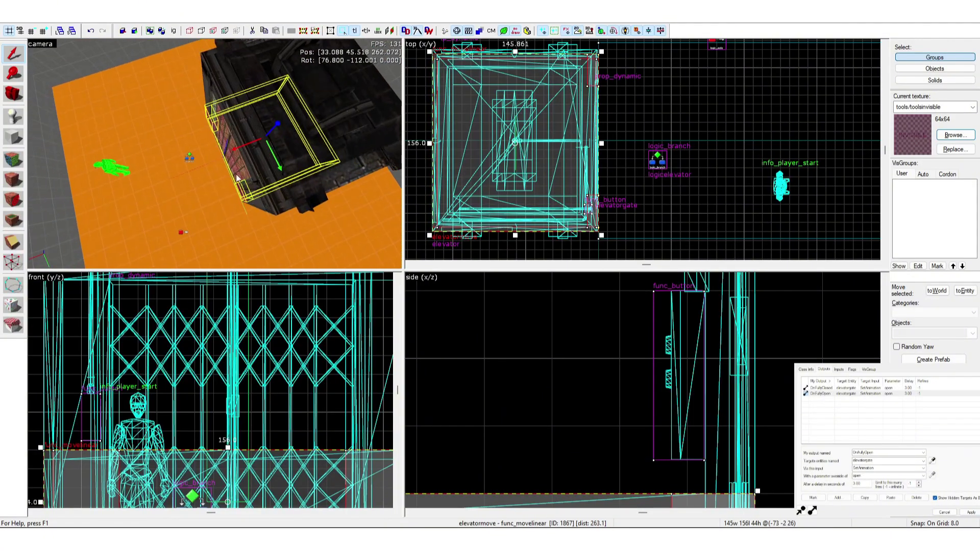
{"action": "key", "text": "w"}
{"action": "key", "text": "s"}
{"action": "key", "text": "w"}
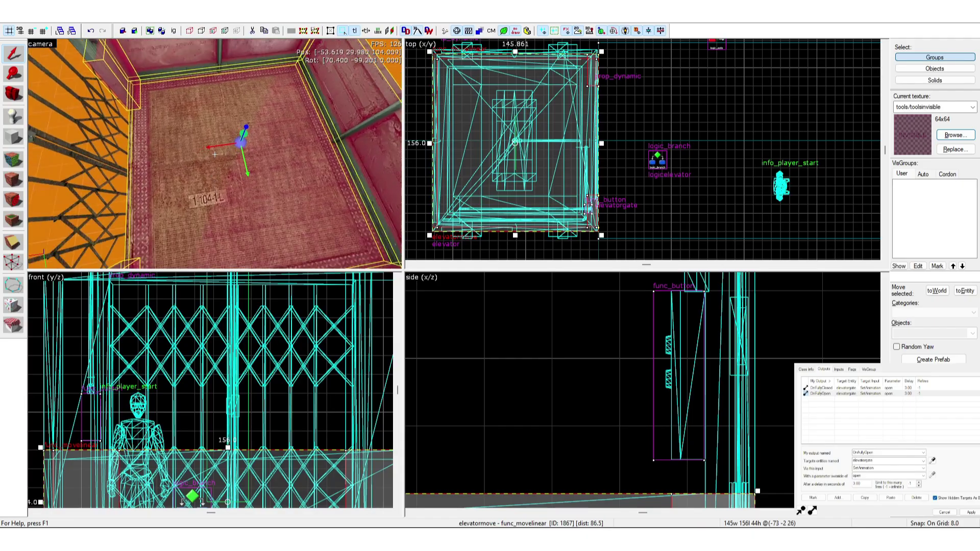
{"action": "key", "text": "a"}
{"action": "key", "text": "w"}
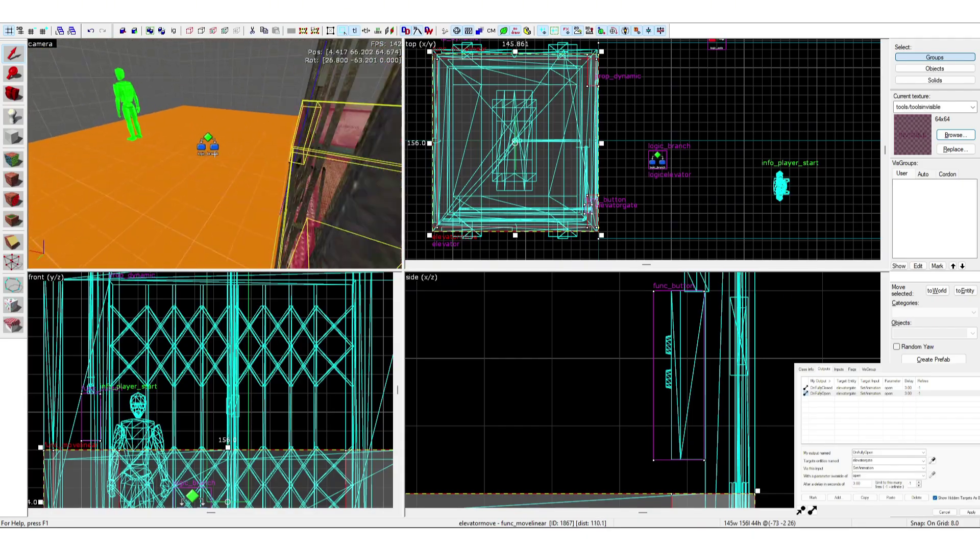
Add OnTrue and OnFalse outputs to the logic_branch that send SetAnimation with parameter close to elevatorgate
{"action": "key", "text": "z"}
{"action": "left_click", "coordinate": [214, 154]}
{"action": "key", "text": "s"}
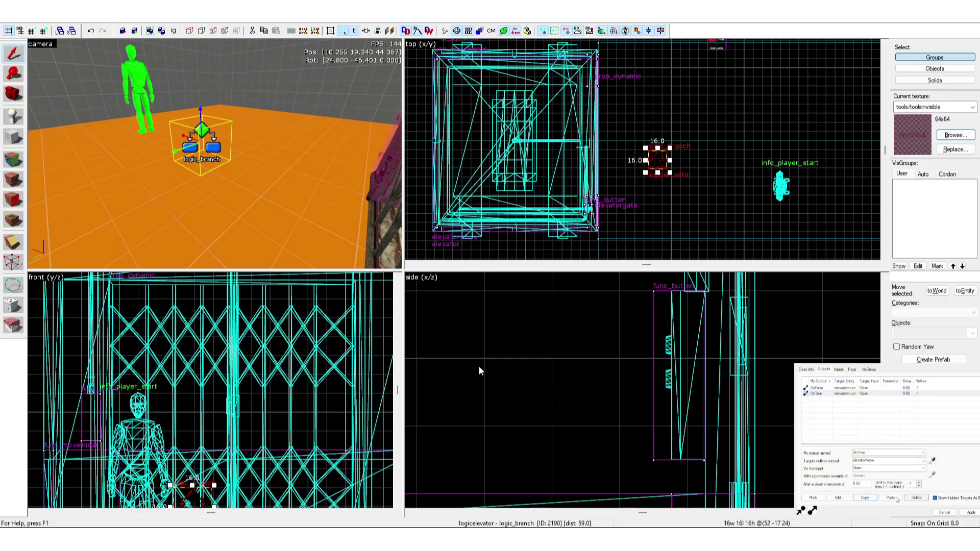
{"action": "left_click", "coordinate": [873, 461]}
{"action": "left_click", "coordinate": [932, 461]}
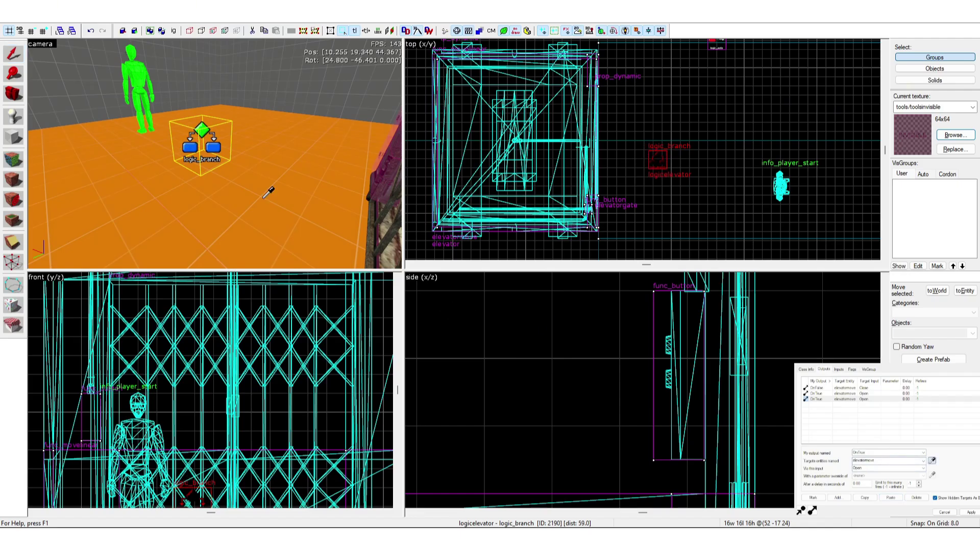
{"action": "key", "text": "z"}
{"action": "key", "text": "z"}
{"action": "left_click", "coordinate": [215, 153]}
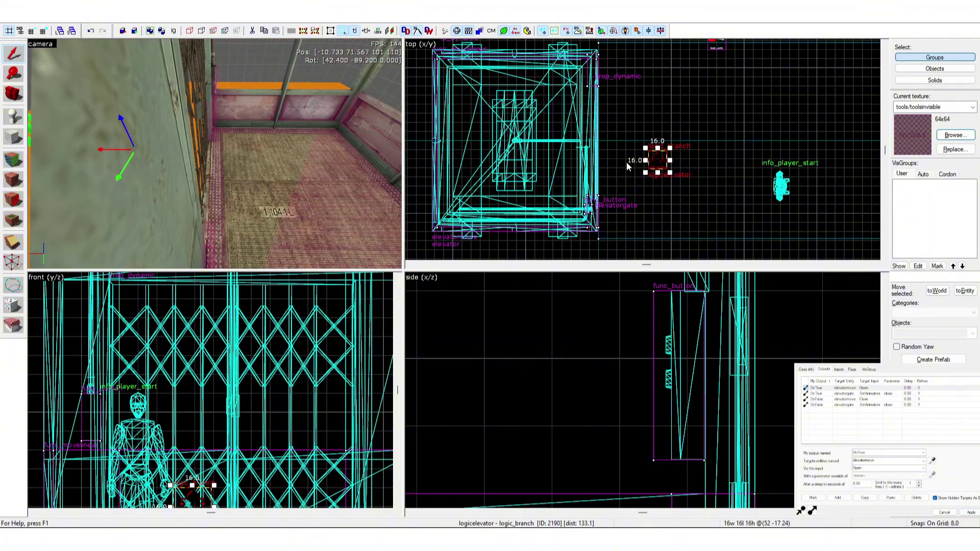
Place a new point entity on the cabin floor near the gate and change its class to ambient_generic
{"action": "key", "text": "z"}
{"action": "key", "text": "z"}
{"action": "left_click", "coordinate": [19, 120]}
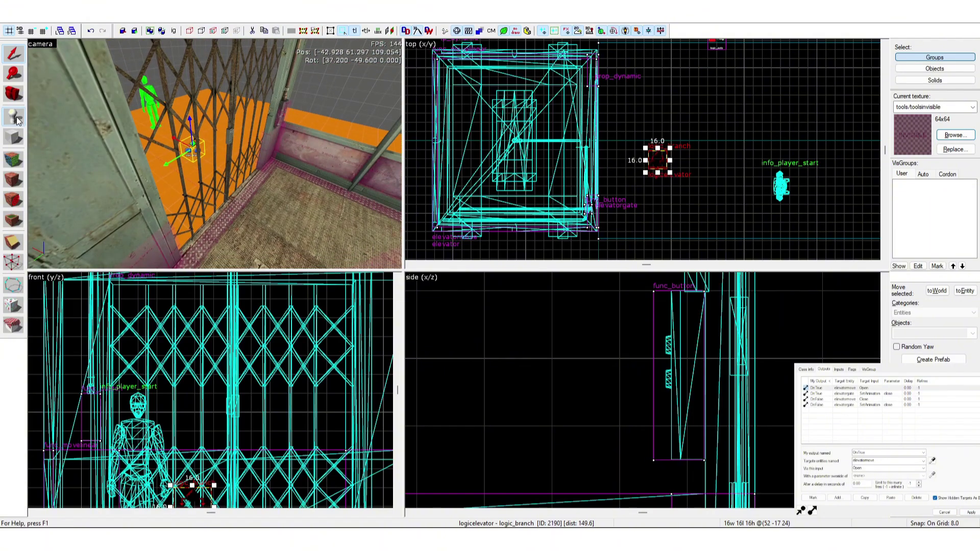
{"action": "key", "text": "z"}
{"action": "key", "text": "z"}
{"action": "left_click", "coordinate": [201, 176]}
{"action": "key", "text": "shift+s"}
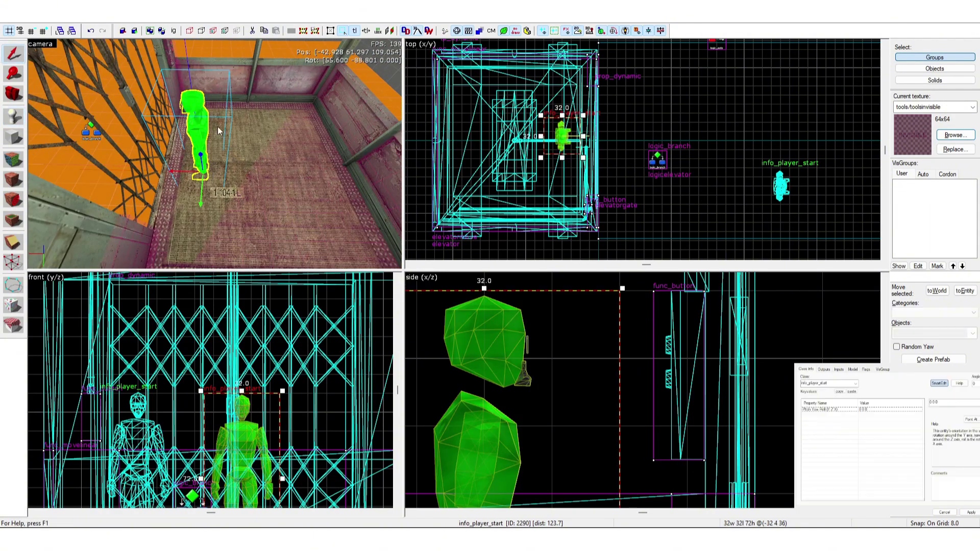
{"action": "double_click", "coordinate": [830, 384]}
{"action": "type", "text": "ambient"}
{"action": "left_click", "coordinate": [826, 394]}
{"action": "left_click", "coordinate": [971, 512]}
Raise the ambient_generic about 24 units above the cabin floor
{"action": "key", "text": "z"}
{"action": "key", "text": "d"}
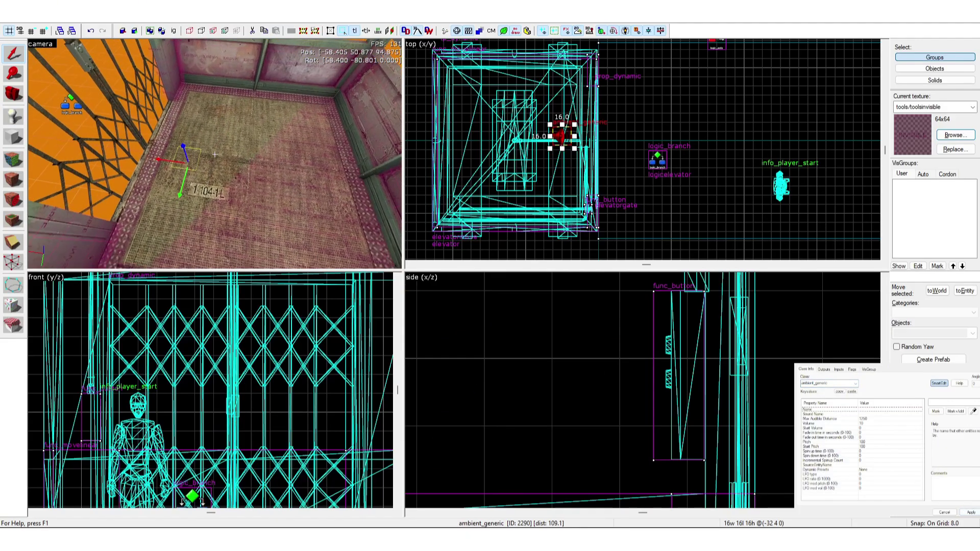
{"action": "key", "text": "z"}
{"action": "left_click_drag", "start_coordinate": [213, 155], "coordinate": [213, 135]}
{"action": "key", "text": "w"}
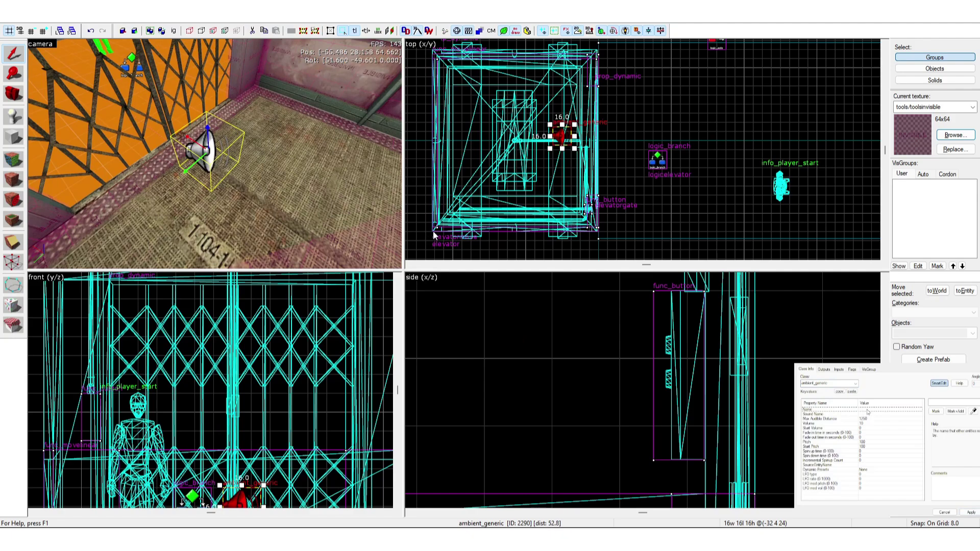
Name the ambient_generic slidinggate
{"action": "left_click", "coordinate": [957, 402]}
{"action": "type", "text": "ate"}
{"action": "key", "text": "Return"}
{"action": "key", "text": "z"}
{"action": "key", "text": "s"}
{"action": "key", "text": "d"}
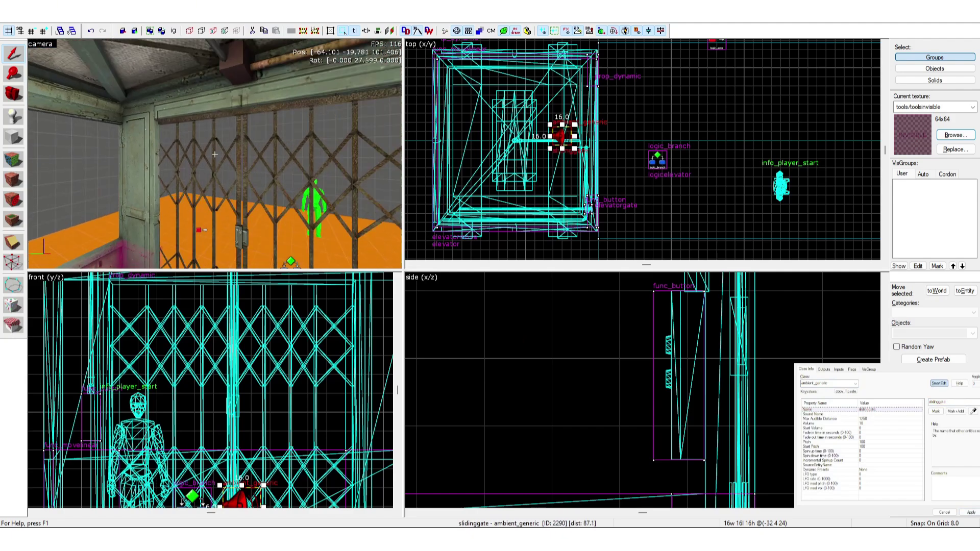
Set the slidinggate ambient_generic's Sound Name to the horizontal sliding door open WAV file
{"action": "key", "text": "a"}
{"action": "key", "text": "z"}
{"action": "left_click", "coordinate": [878, 414]}
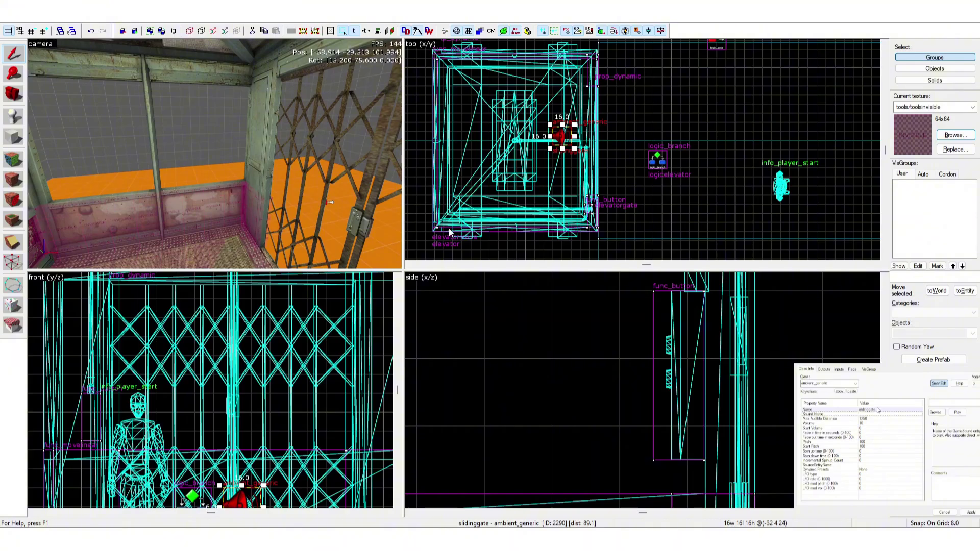
{"action": "left_click", "coordinate": [410, 391]}
{"action": "key", "text": "z"}
{"action": "key", "text": "a"}
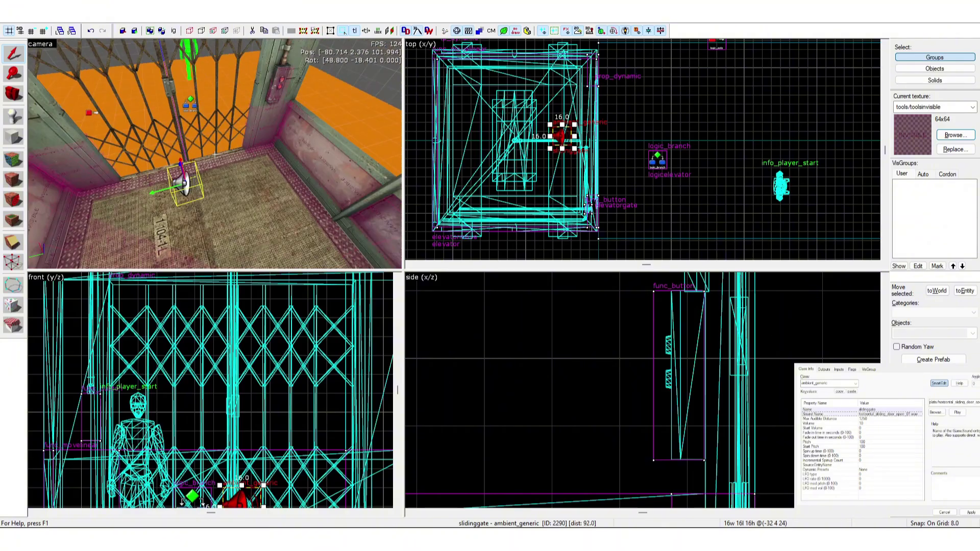
Add OnFullyOpen and OnFullyClosed outputs to the elevatormove func_movelinear that send PlaySound to slidinggate with a delay of 3.00
{"action": "key", "text": "d"}
{"action": "key", "text": "a"}
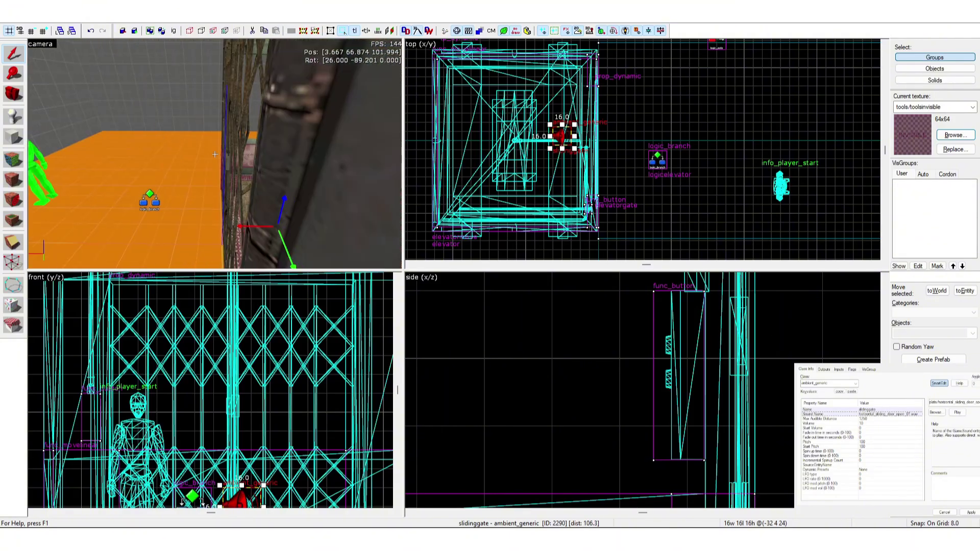
{"action": "key", "text": "d"}
{"action": "key", "text": "d"}
{"action": "key", "text": "w"}
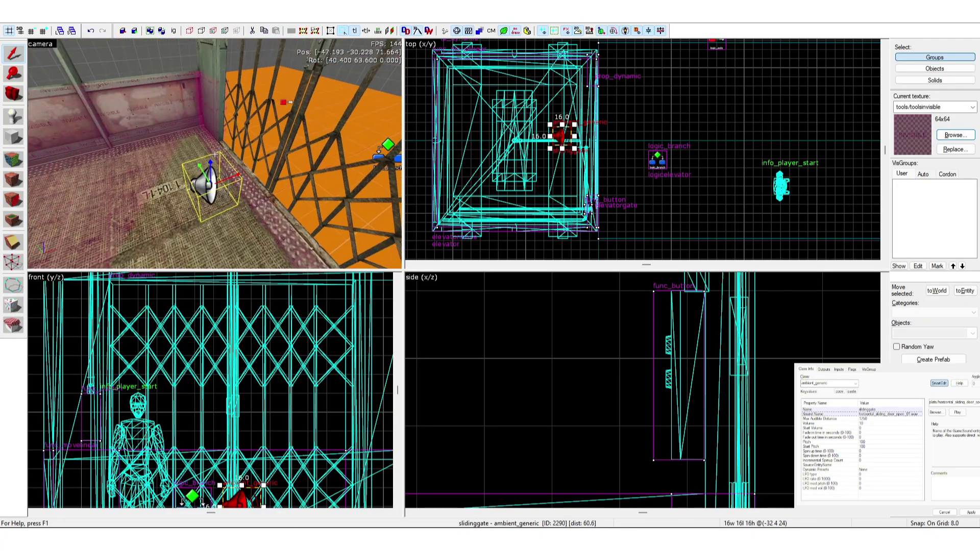
{"action": "key", "text": "z"}
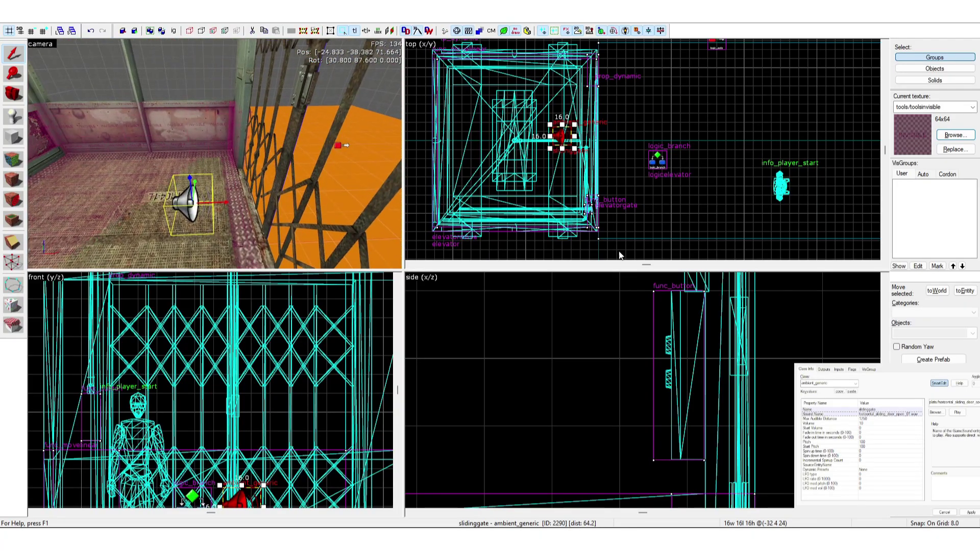
{"action": "key", "text": "z"}
{"action": "key", "text": "a"}
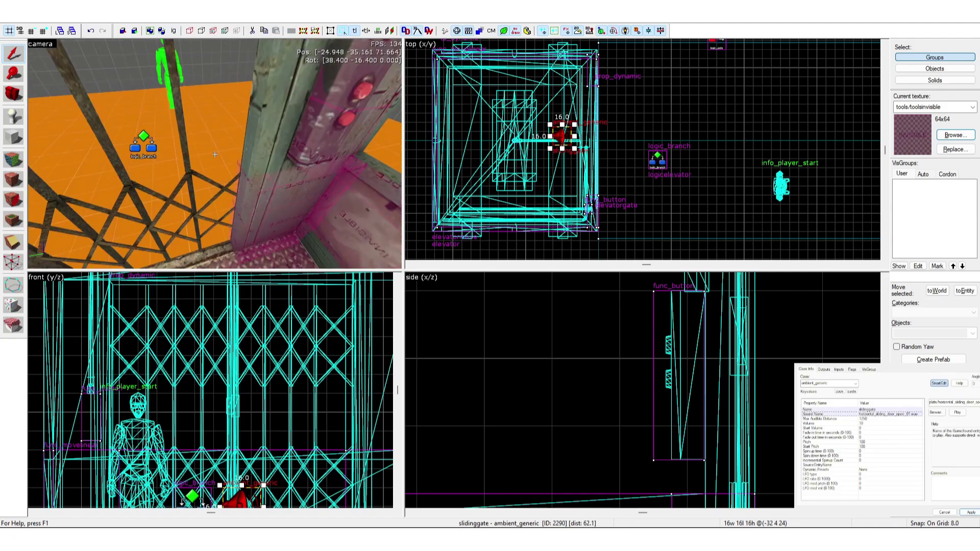
{"action": "key", "text": "w"}
{"action": "key", "text": "z"}
{"action": "left_click", "coordinate": [234, 155]}
{"action": "key", "text": "z"}
{"action": "key", "text": "s"}
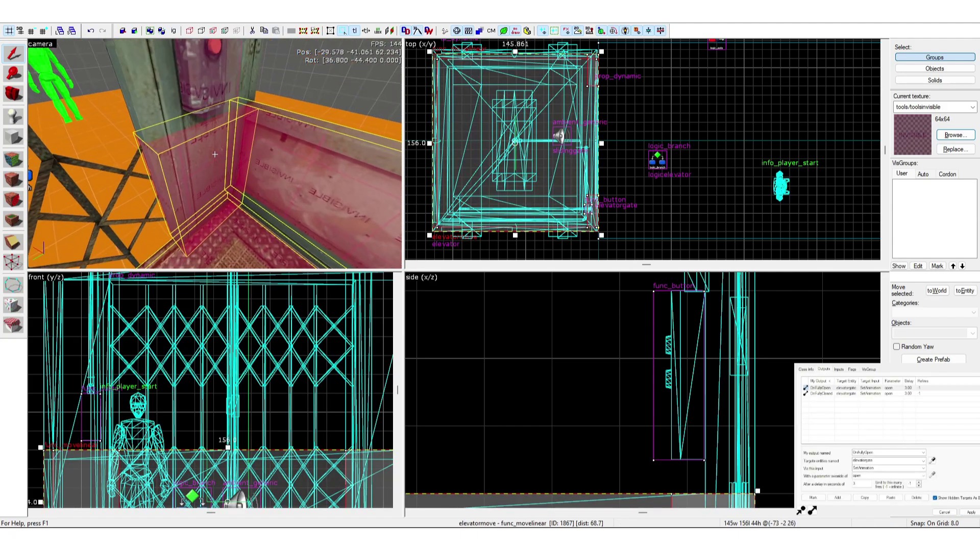
{"action": "key", "text": "z"}
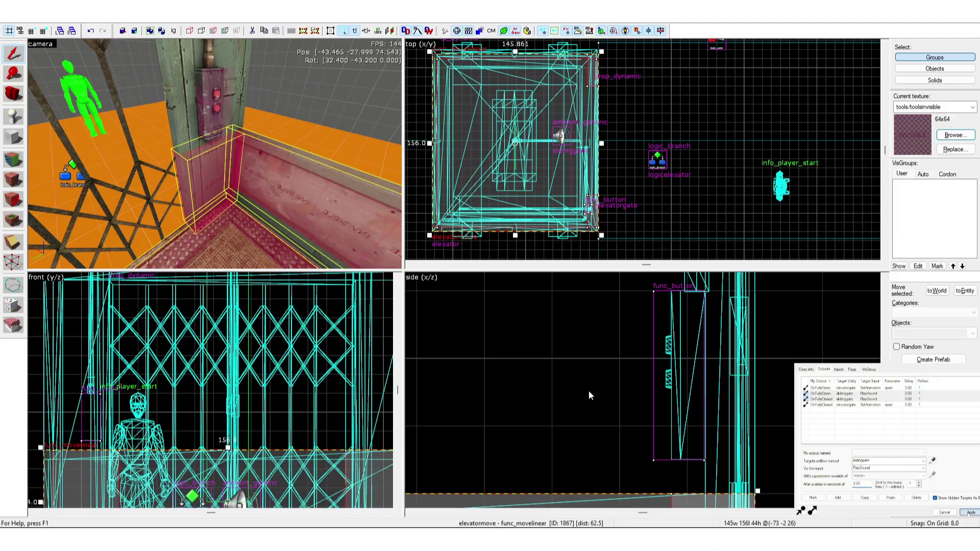
Add OnTrue and OnFalse outputs to the logicelevator logic_branch that send PlaySound to slidinggate with no delay
{"action": "key", "text": "z"}
{"action": "key", "text": "s"}
{"action": "key", "text": "a"}
{"action": "key", "text": "w"}
{"action": "key", "text": "z"}
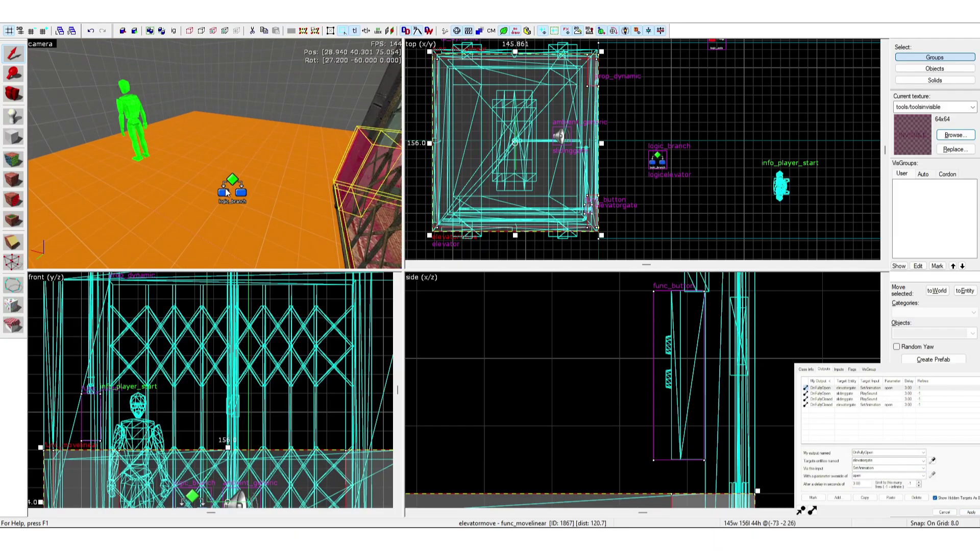
{"action": "left_click", "coordinate": [226, 190]}
{"action": "key", "text": "z"}
{"action": "key", "text": "w"}
{"action": "key", "text": "z"}
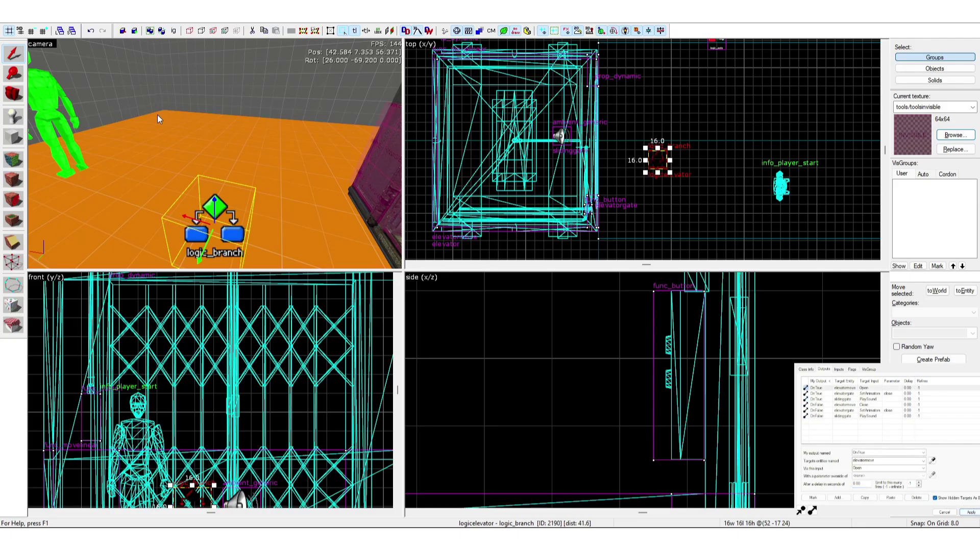
Enable the Play everywhere, Start Silent and Is NOT Looped flags on the slidinggate ambient_generic
{"action": "key", "text": "z"}
{"action": "key", "text": "w"}
{"action": "key", "text": "z"}
{"action": "left_click", "coordinate": [160, 149]}
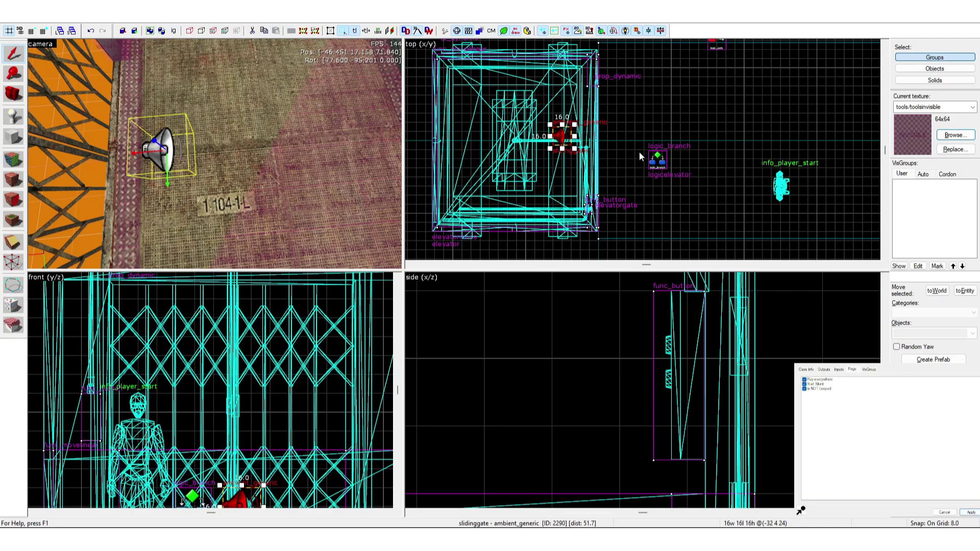
Compile the map and run it in the game
{"action": "key", "text": "z"}
{"action": "key", "text": "s"}
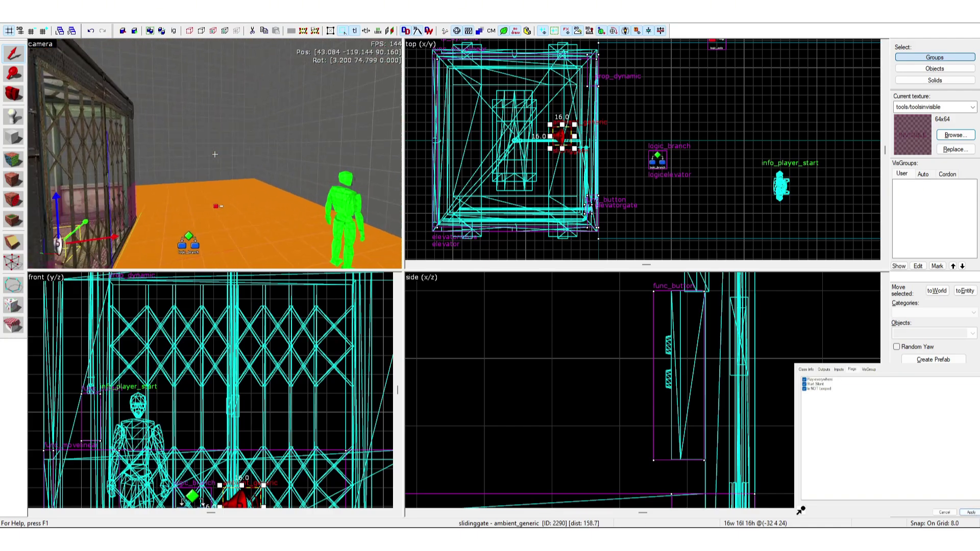
{"action": "key", "text": "z"}
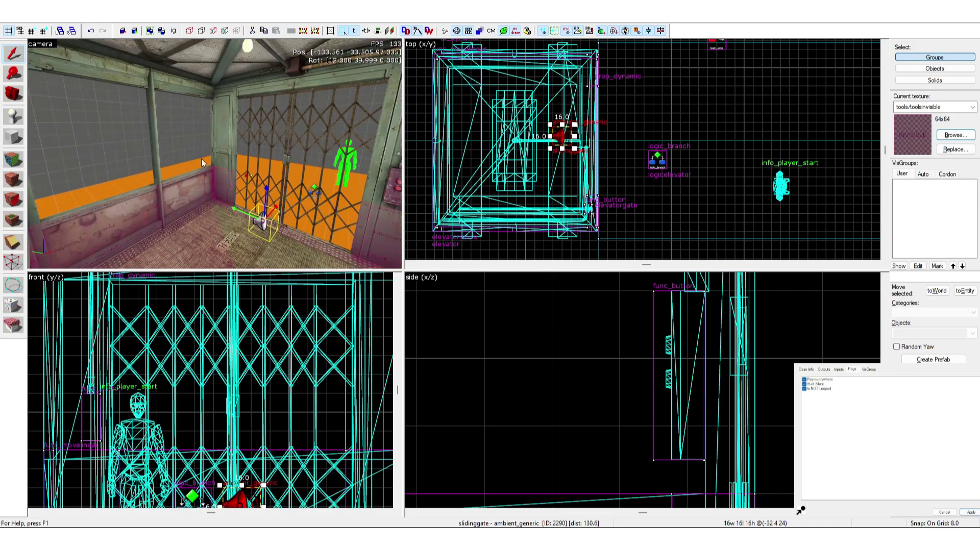
{"action": "key", "text": "z"}
{"action": "key", "text": "a"}
{"action": "key", "text": "s"}
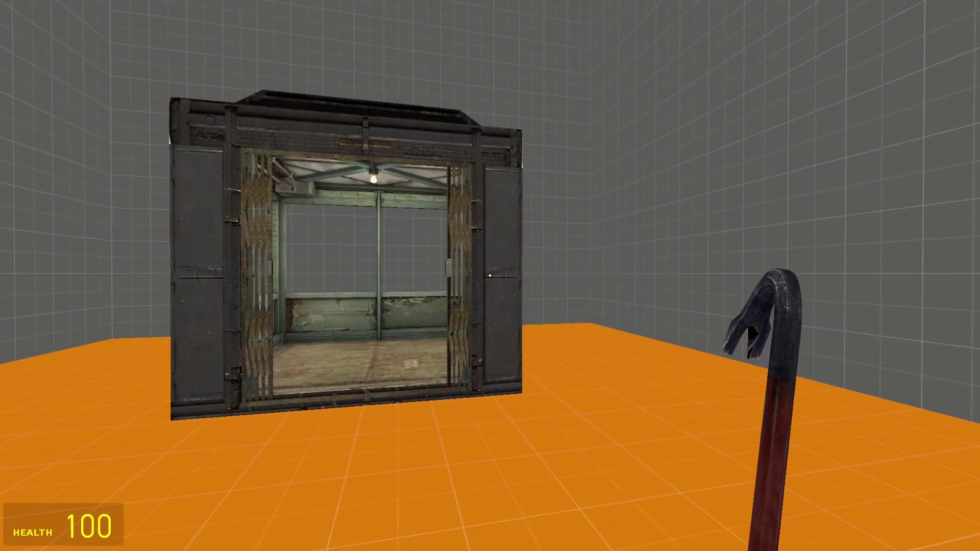
Walk around the elevator in-game, enter the cabin to test the ride and gate sounds, and step back out
{"action": "key", "text": "d"}
{"action": "key", "text": "w"}
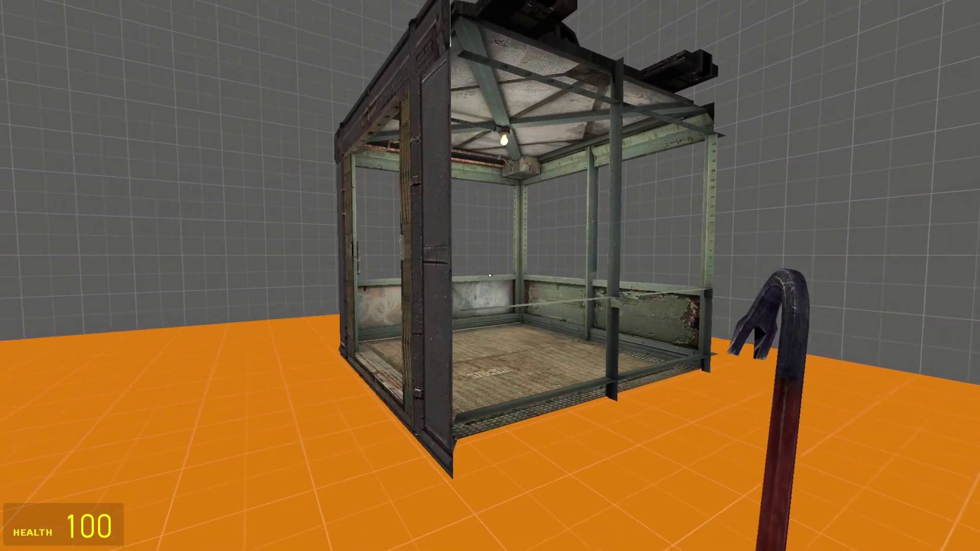
{"action": "key", "text": "a"}
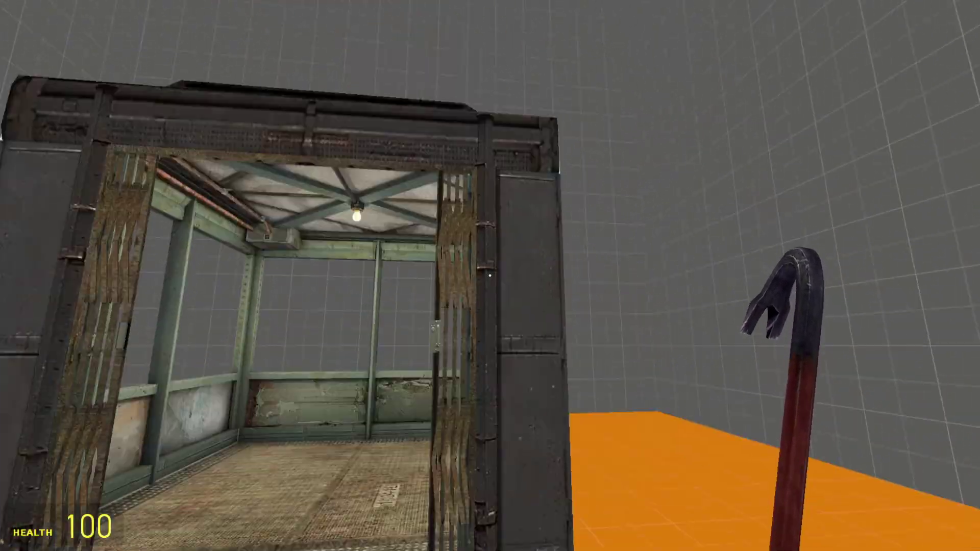
{"action": "key", "text": "a"}
{"action": "key", "text": "d"}
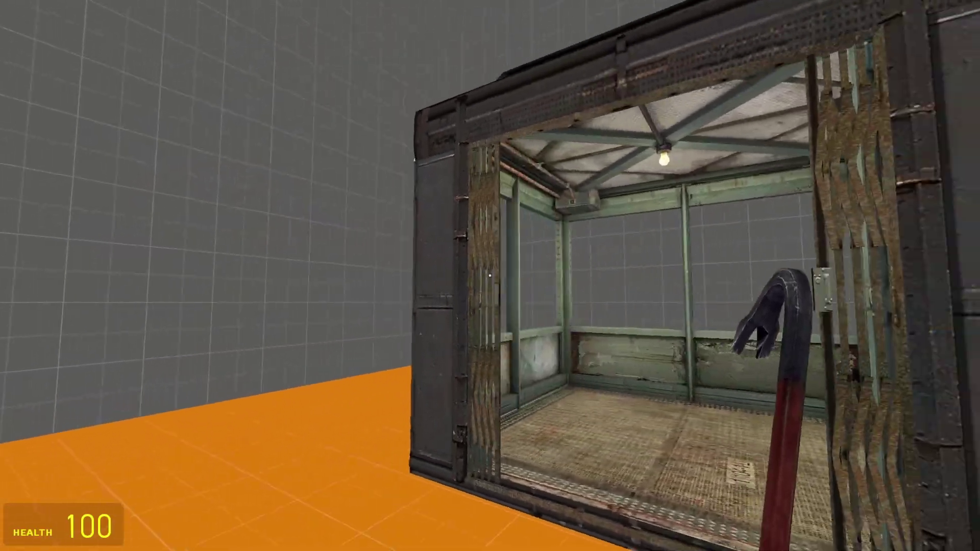
{"action": "key", "text": "w"}
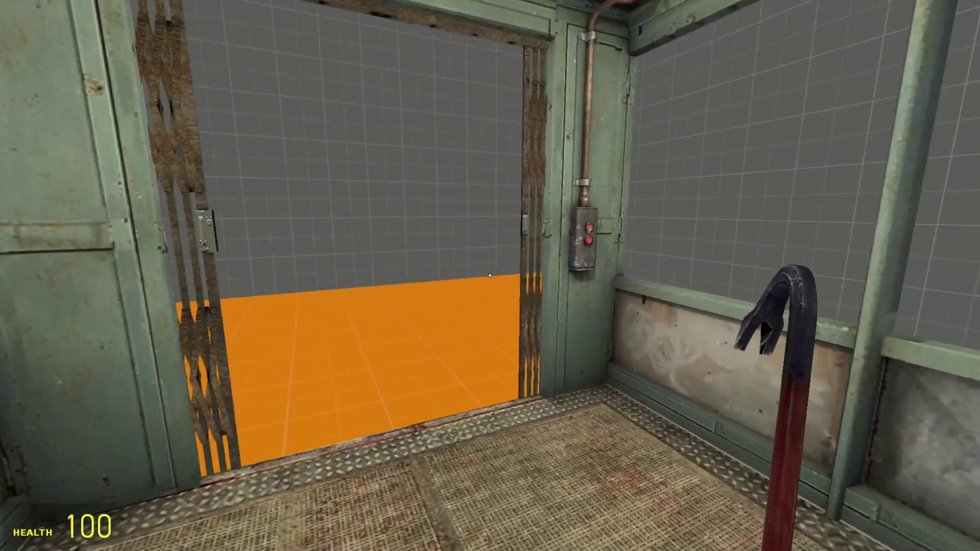
{"action": "key", "text": "w"}
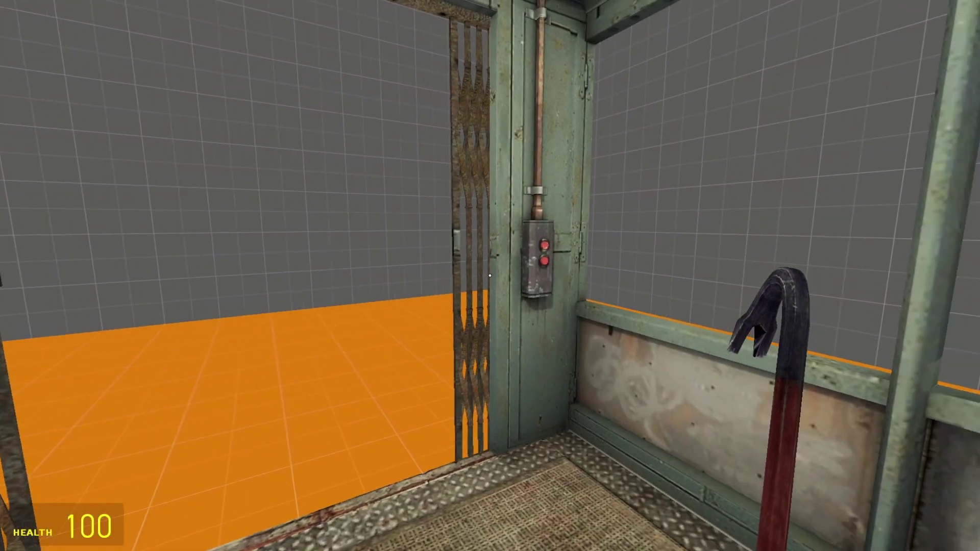
{"action": "key", "text": "w"}
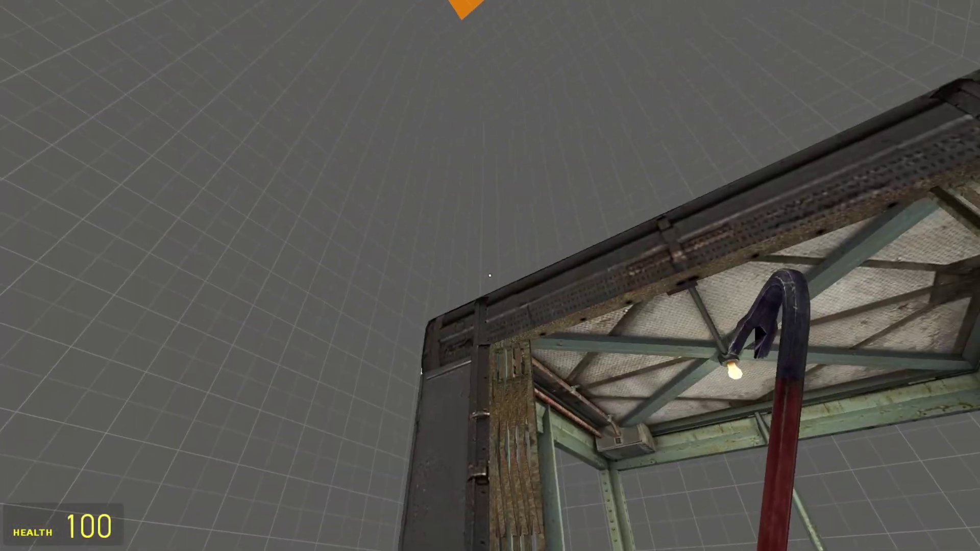